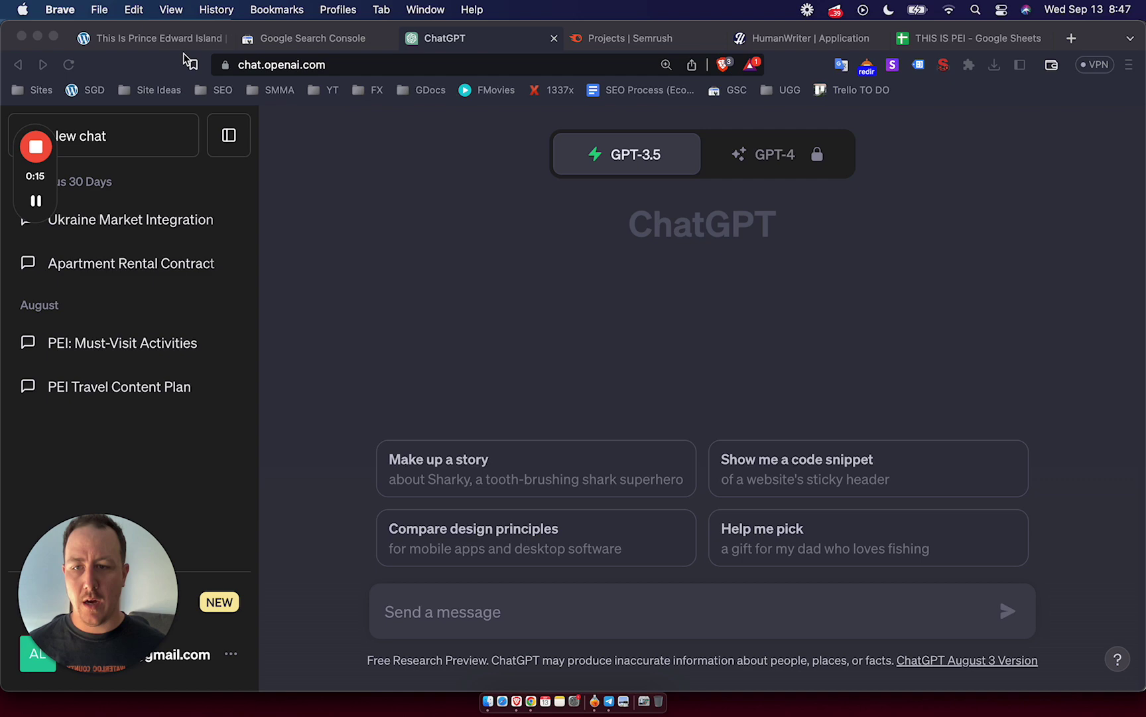
Switch from the This Is Prince Edward Island site to the thisispei.ca Search Console overview.
left_click(171, 41)
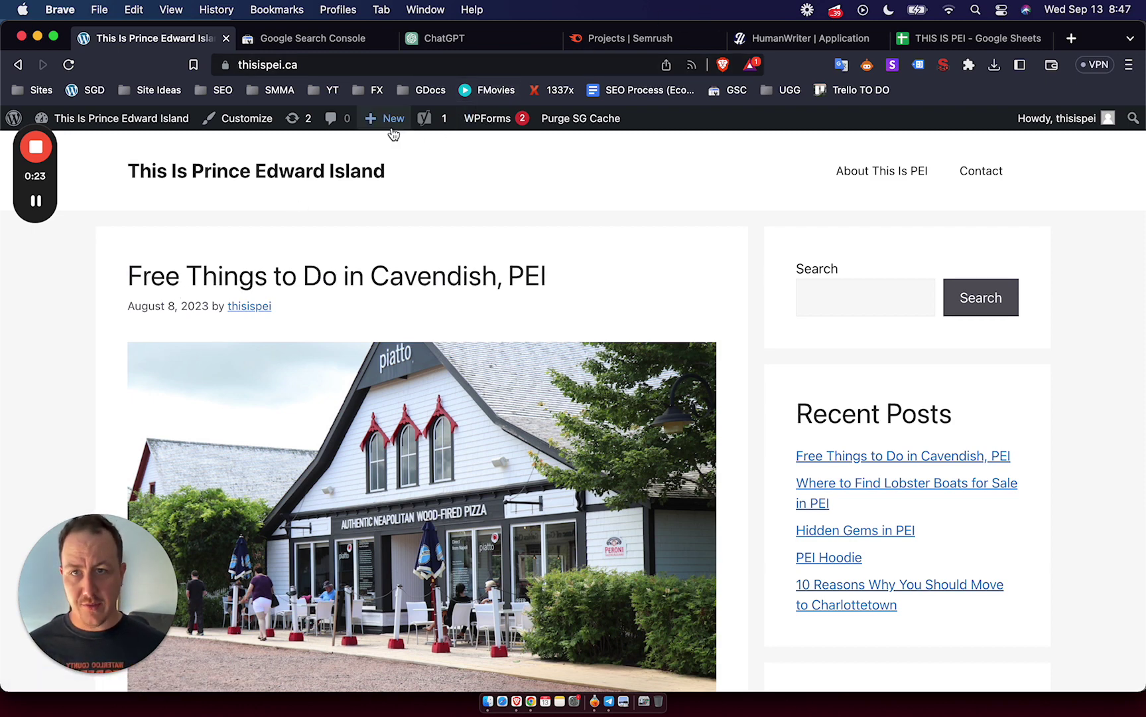
left_click(340, 39)
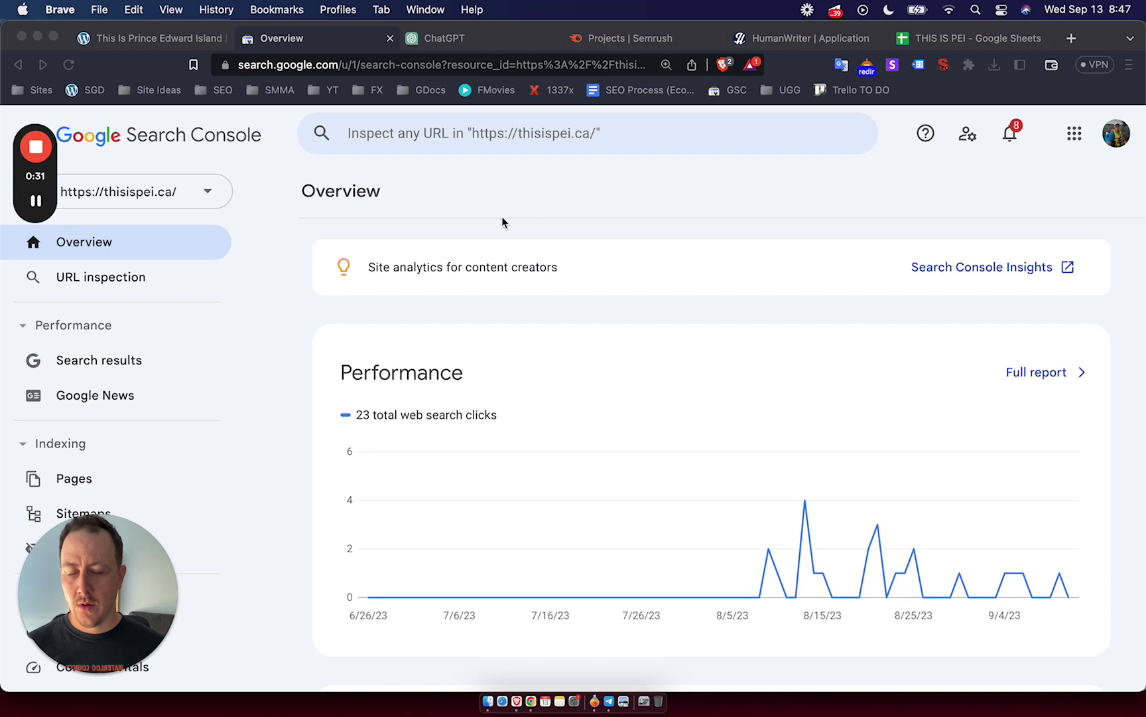
Open the full performance report and toggle the Average position line on and off.
left_click(763, 589)
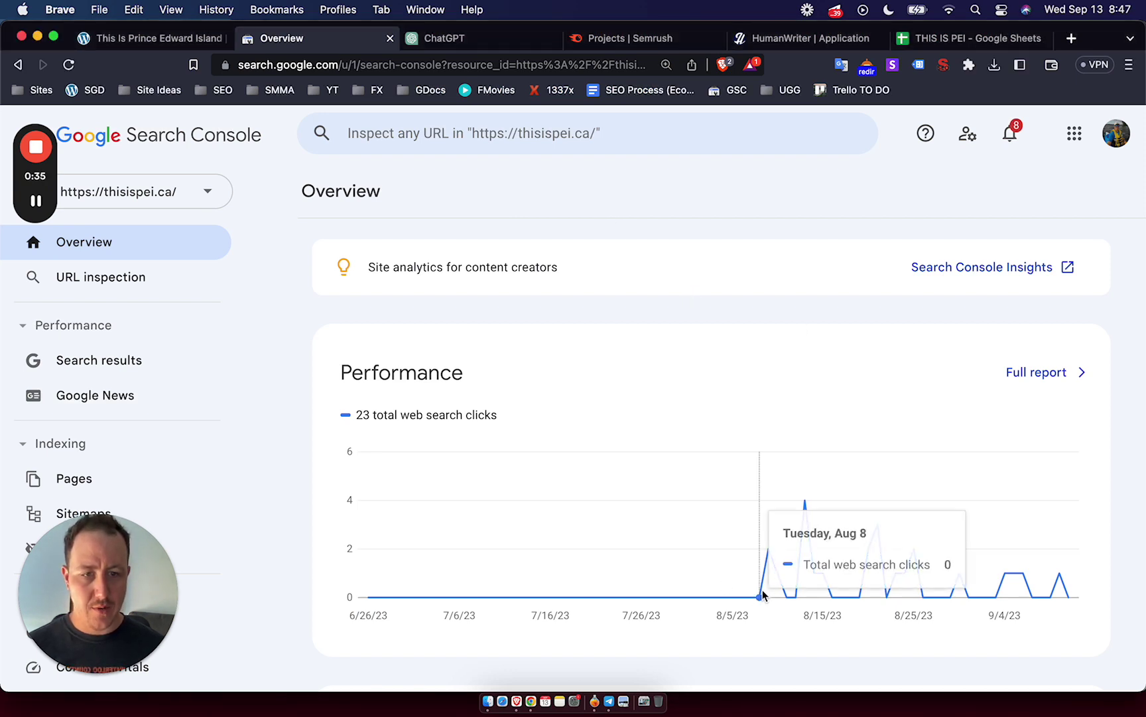
left_click(1018, 382)
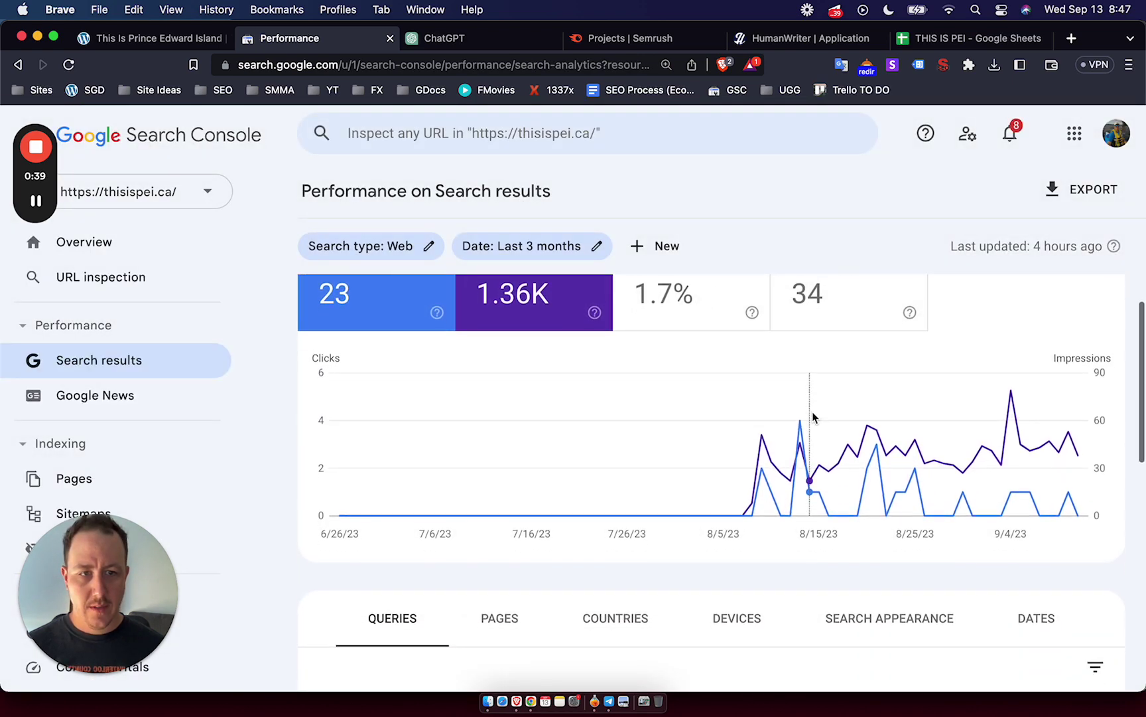
mouse_move(814, 416)
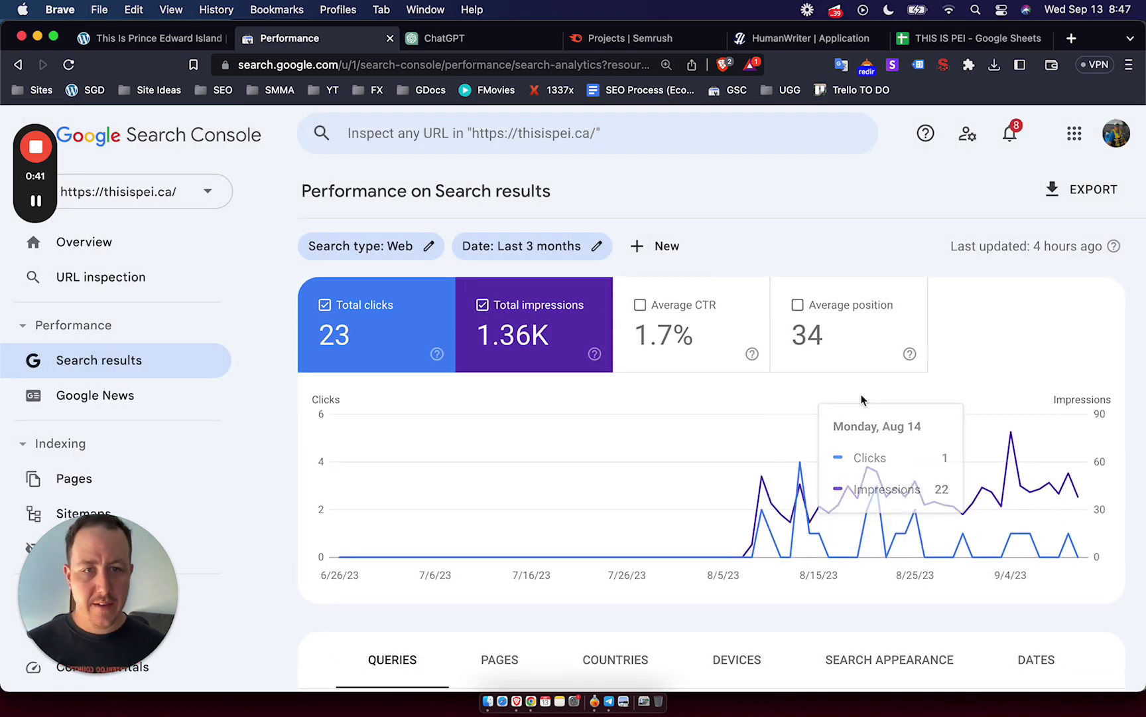
left_click(848, 353)
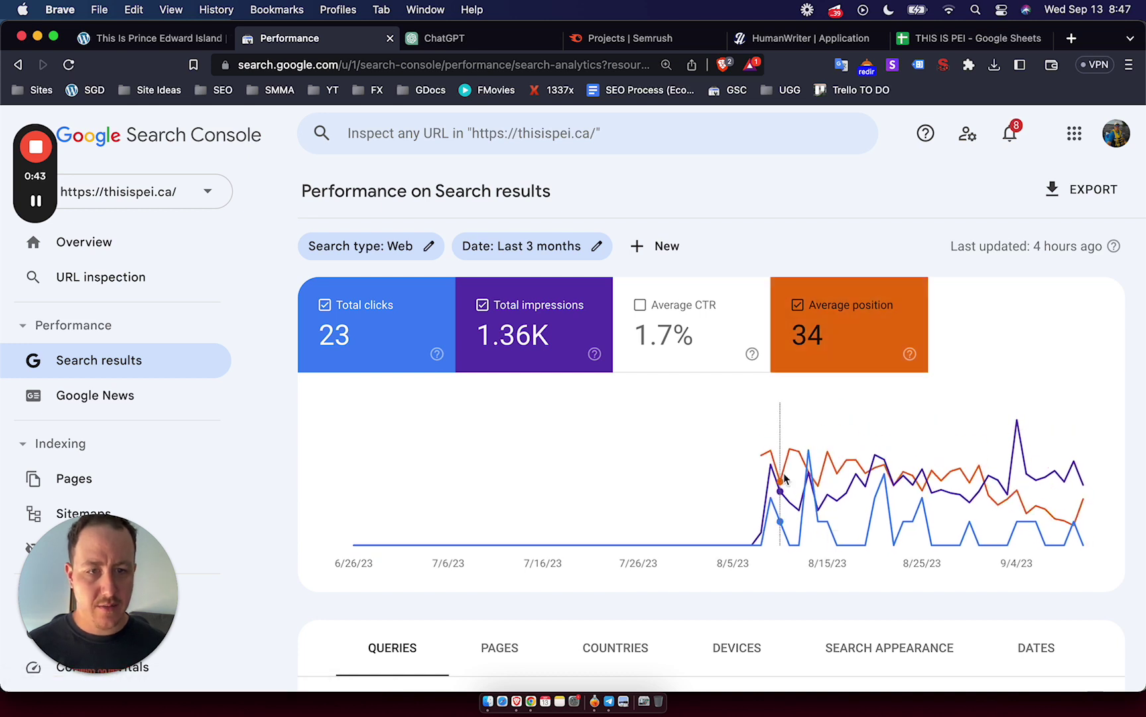
mouse_move(982, 472)
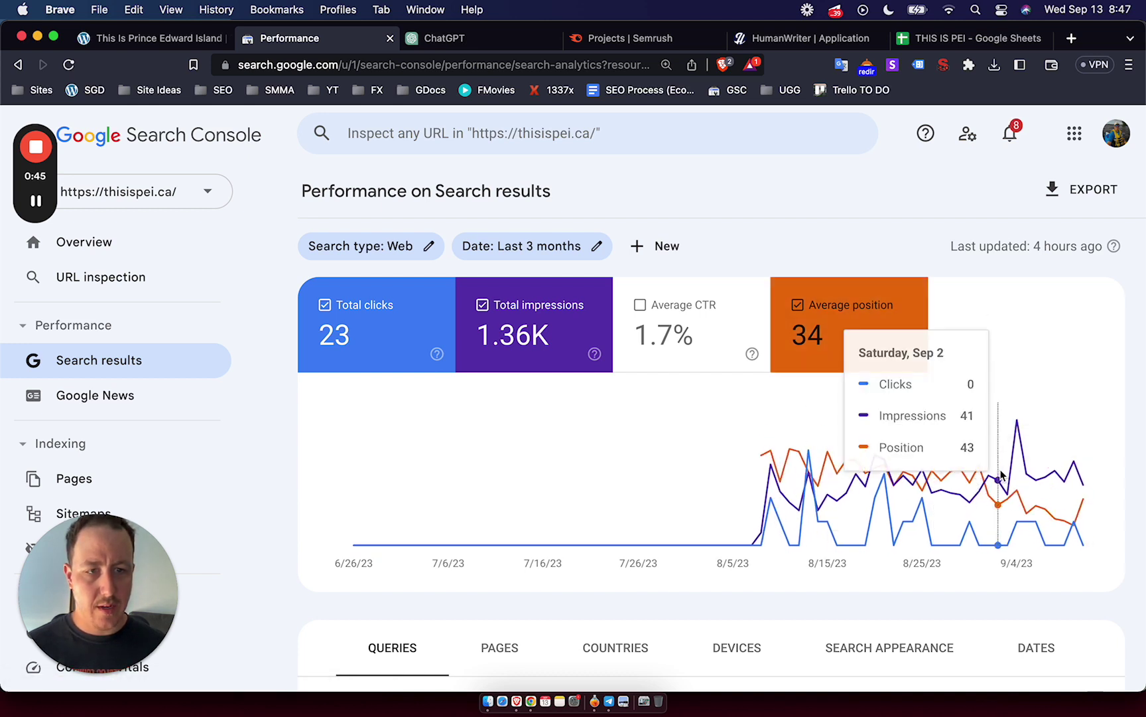
left_click(840, 335)
left_click(875, 335)
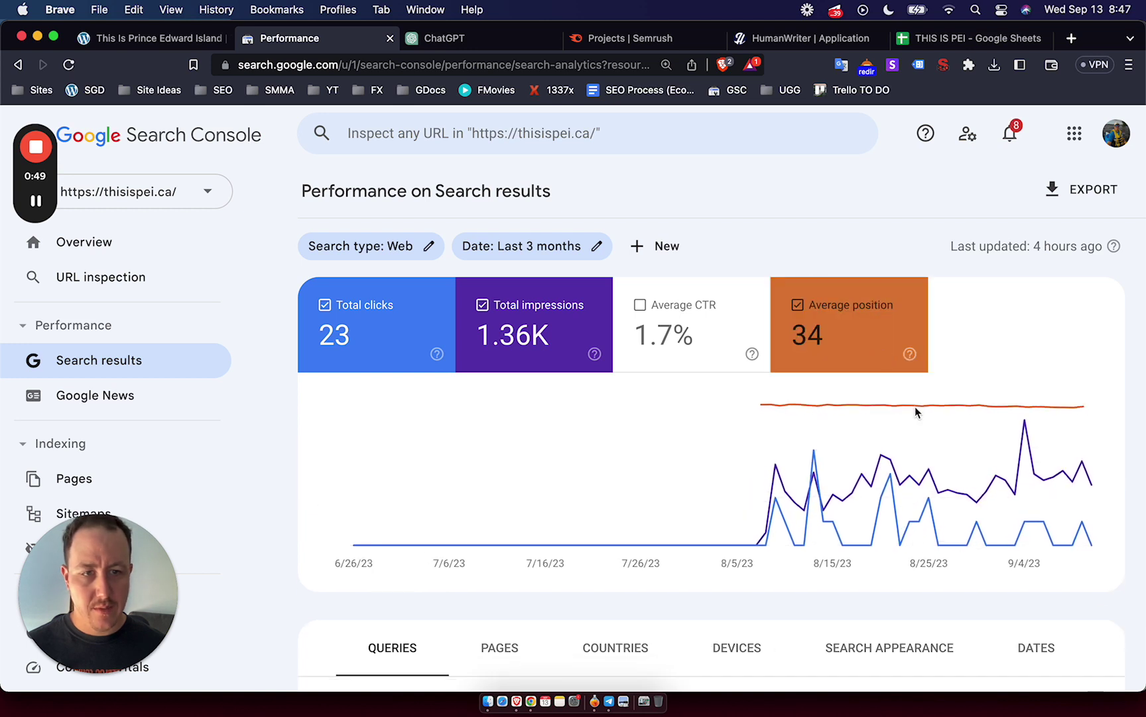
left_click(808, 321)
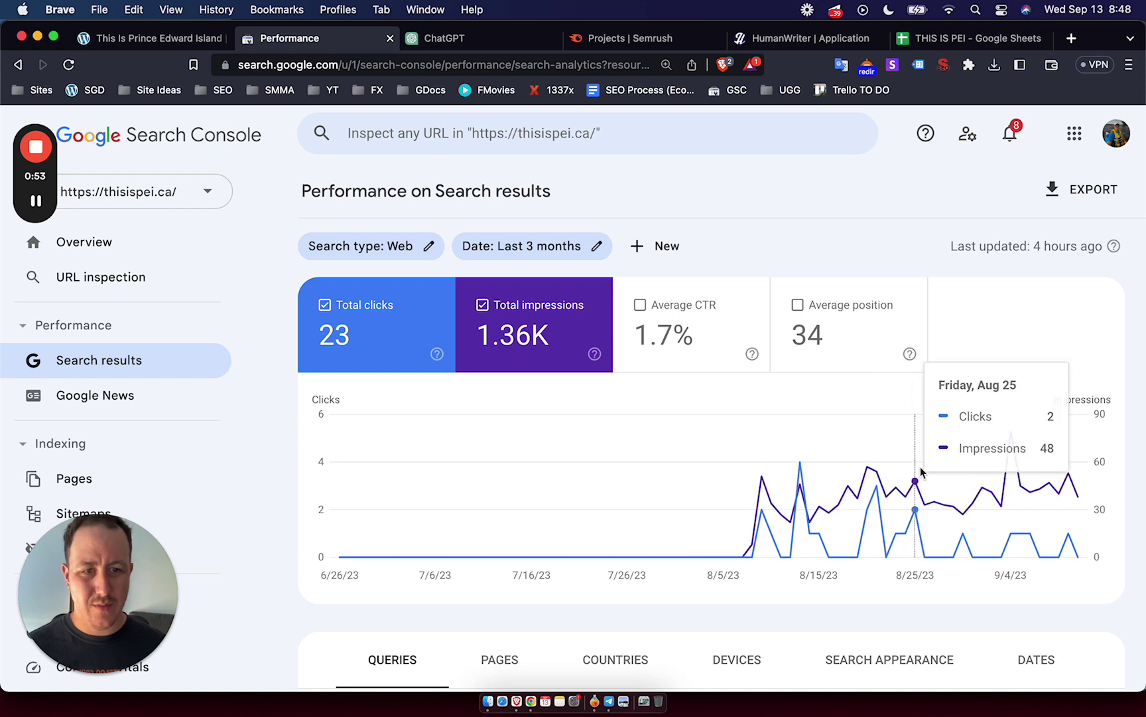
Filter the report to the query 'things to do in charlottetown' from Top queries.
scroll(796, 457, "down", 5)
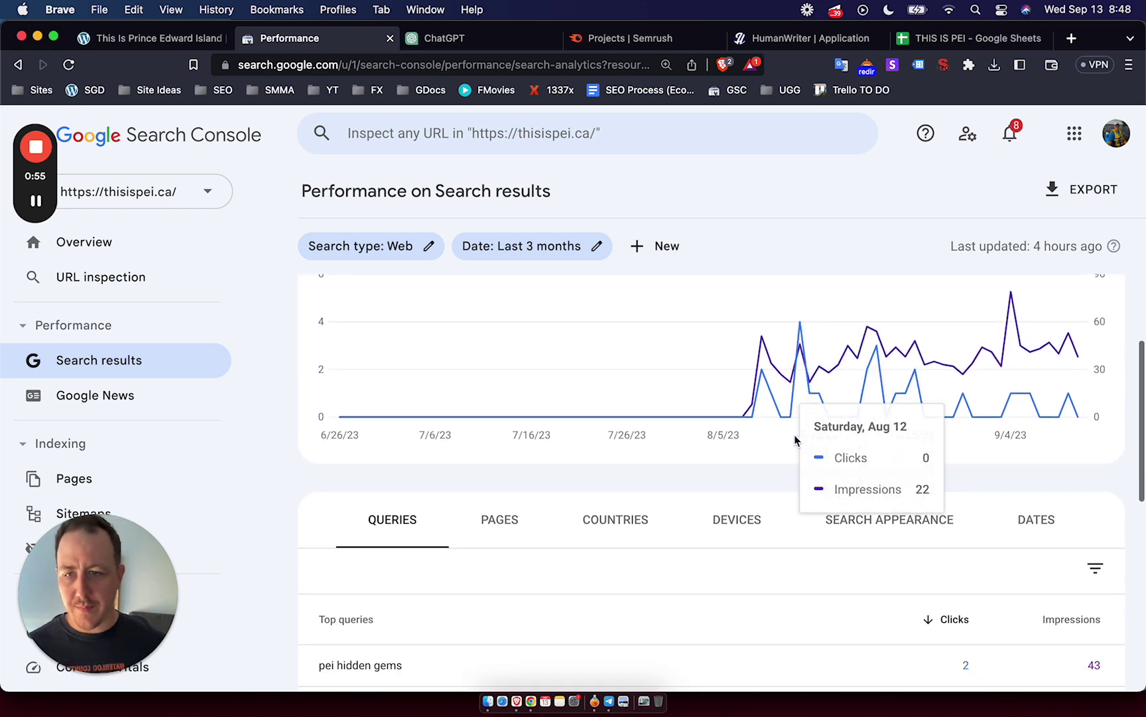
scroll(797, 440, "down", 10)
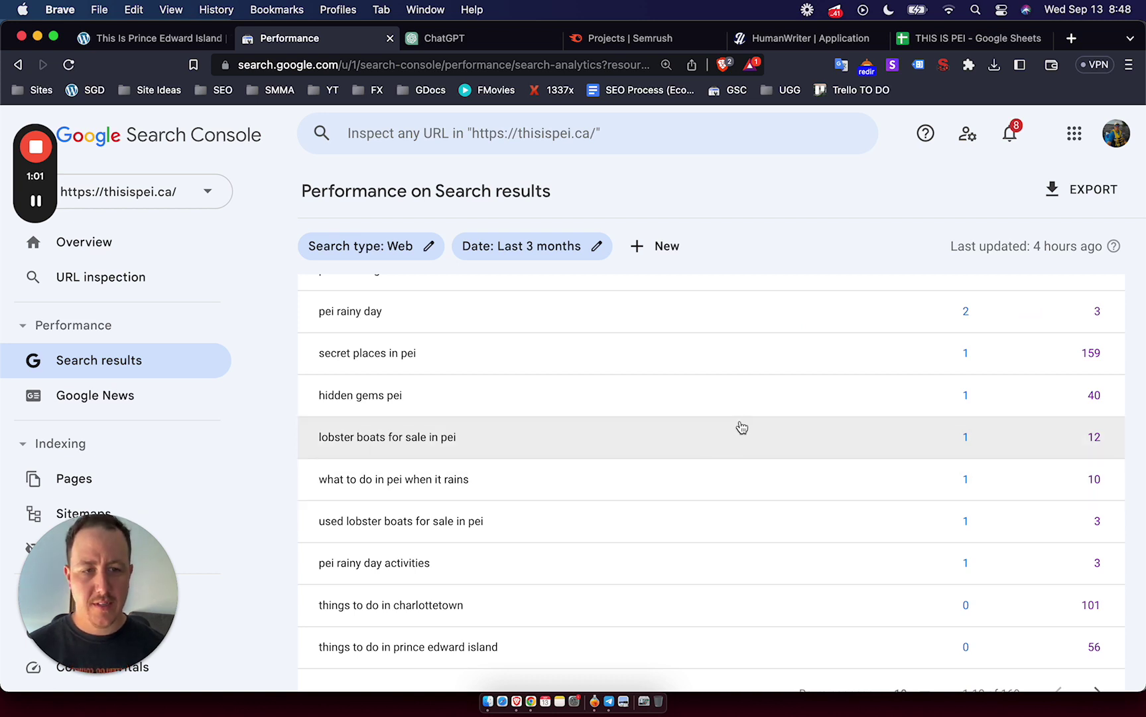
scroll(741, 426, "down", 3)
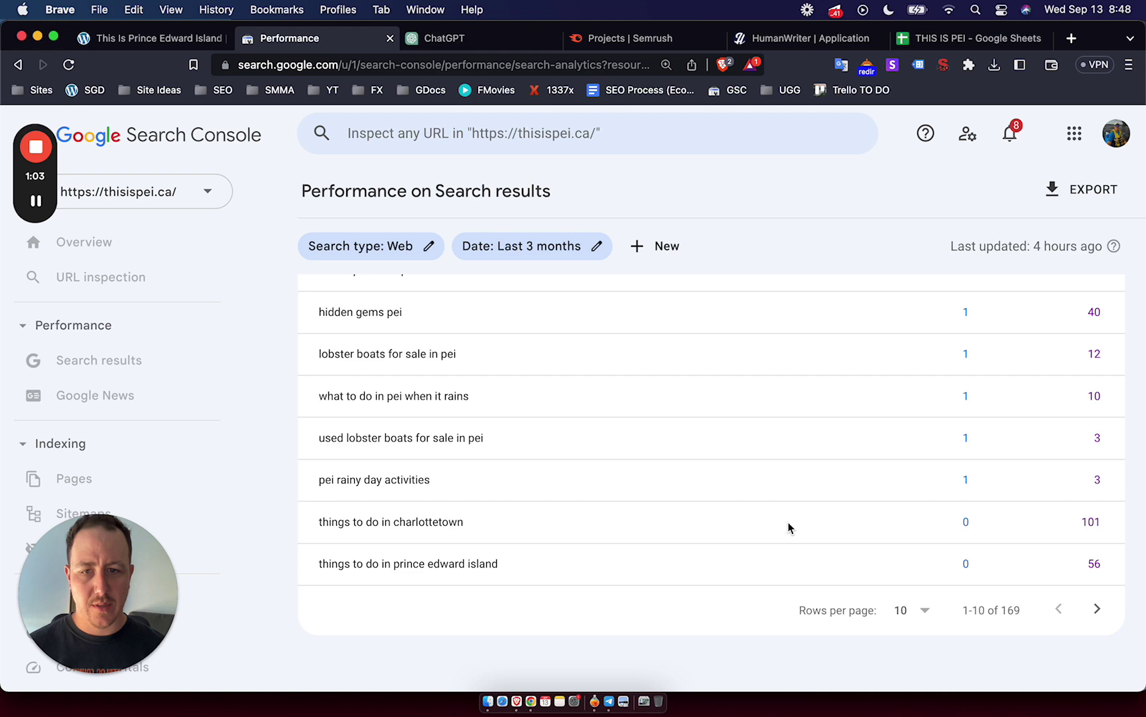
left_click(788, 527)
left_click(844, 320)
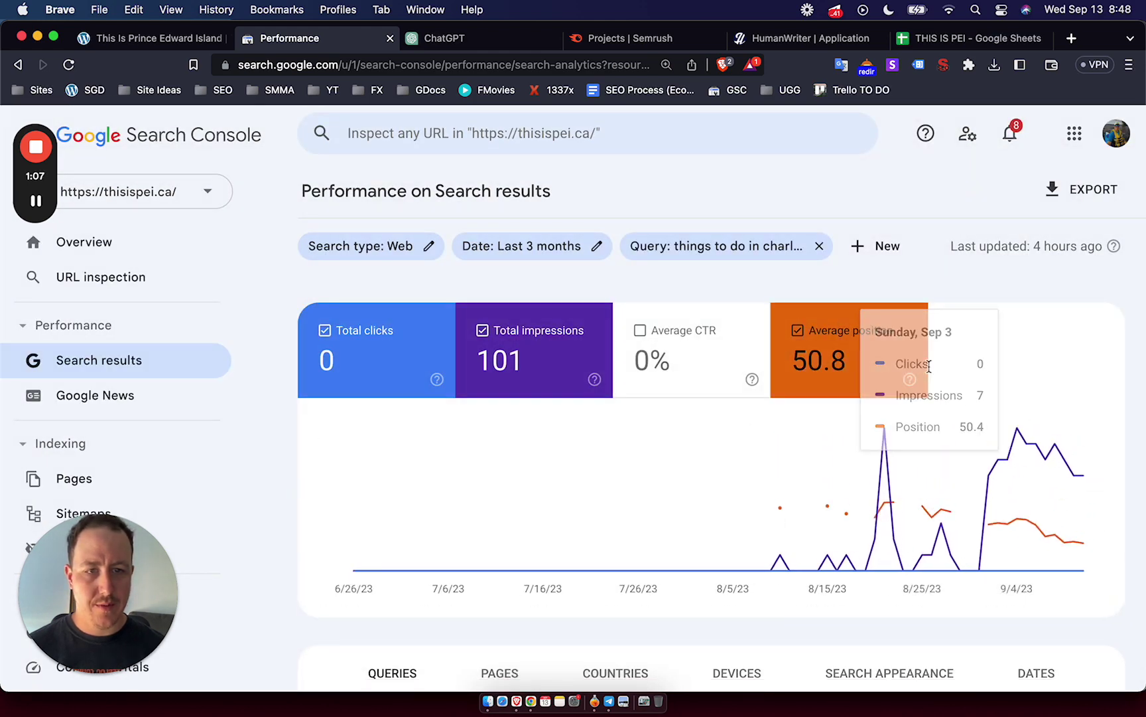
left_click(843, 327)
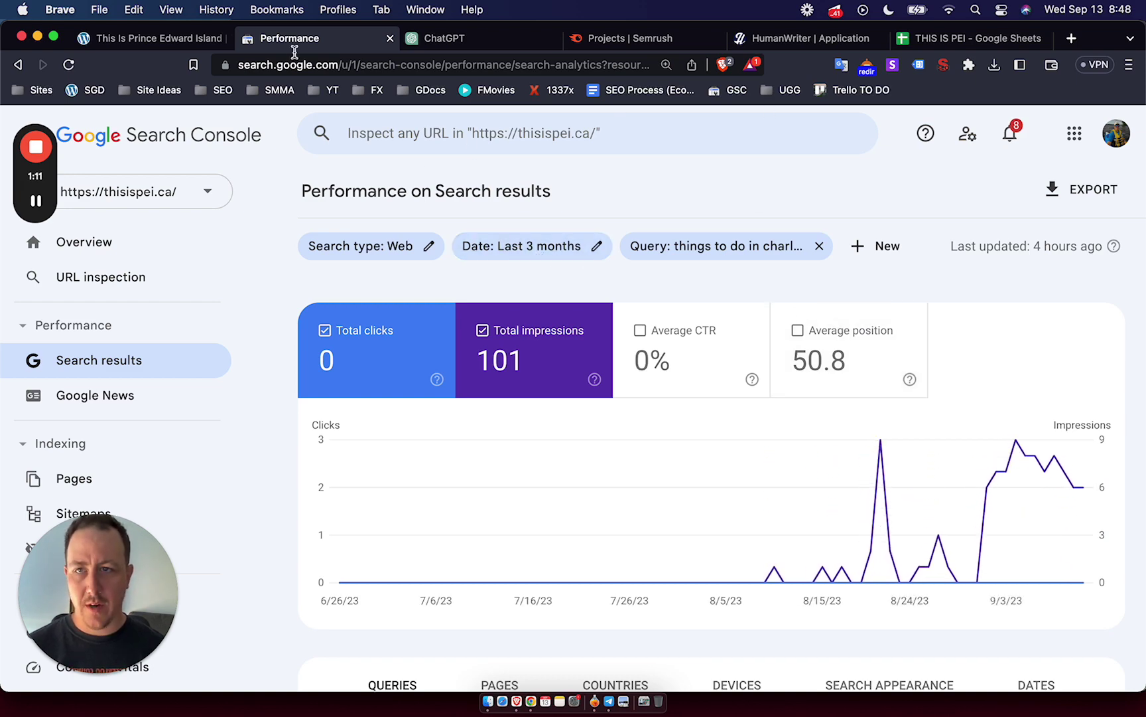
Go from the site to the Dashboard, open All Posts, and dismiss the WPForms rating notice.
left_click(160, 41)
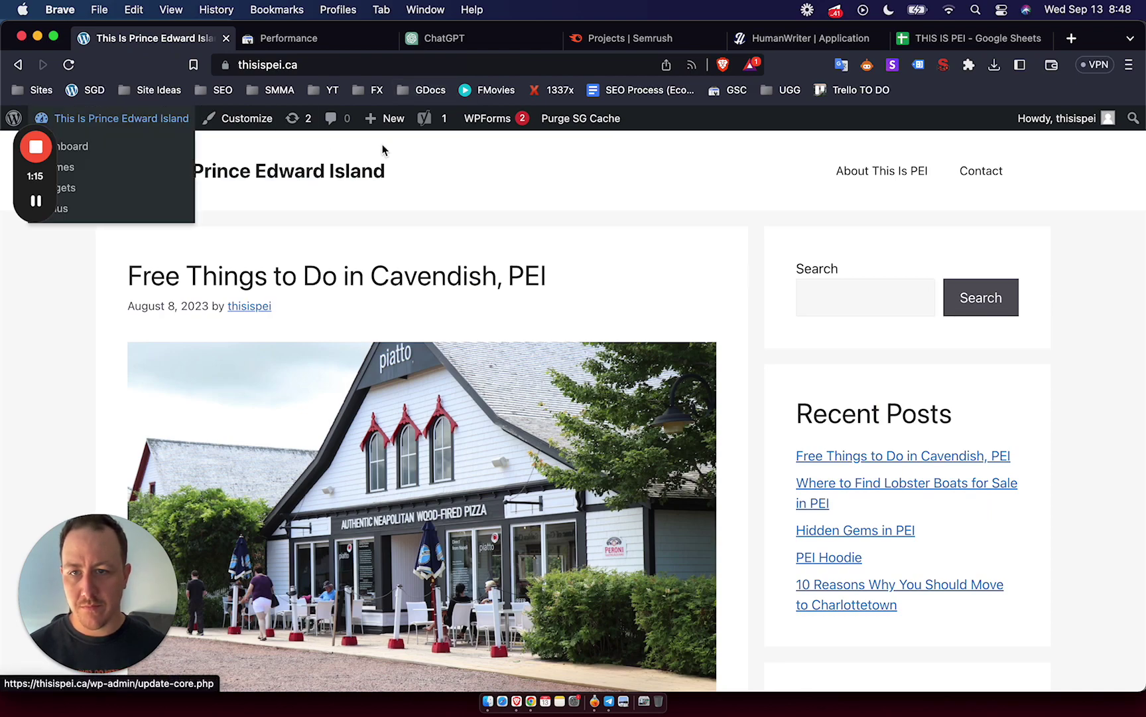
scroll(533, 247, "down", 7)
scroll(214, 151, "up", 7)
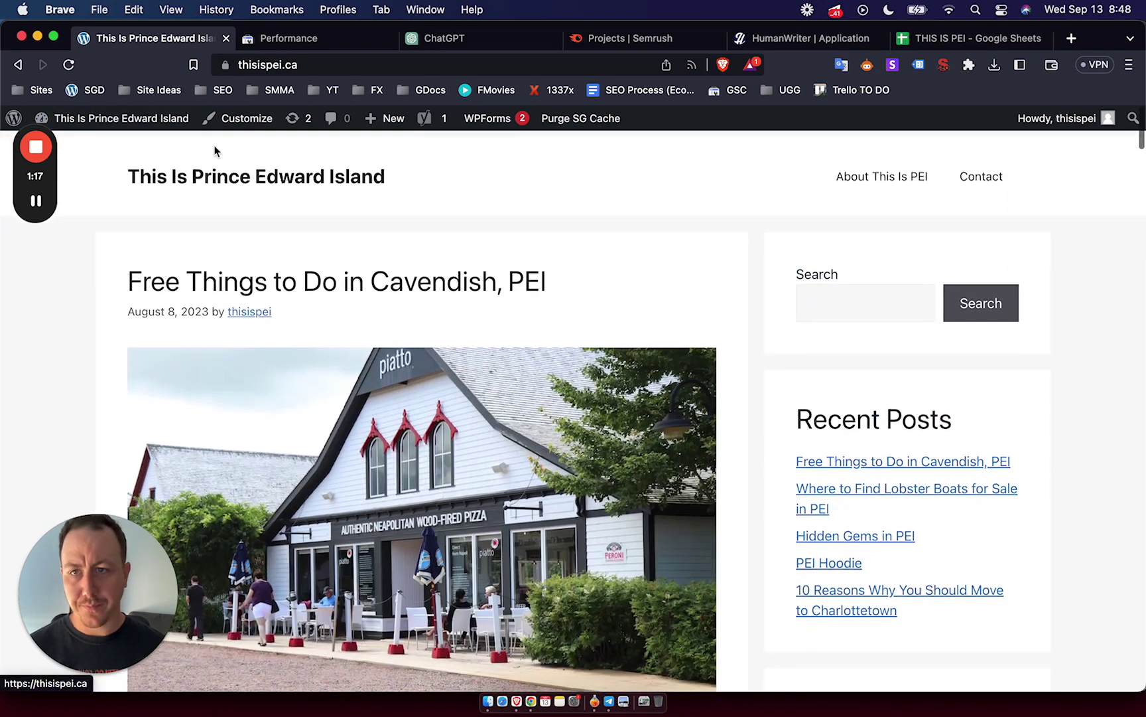
left_click(159, 151)
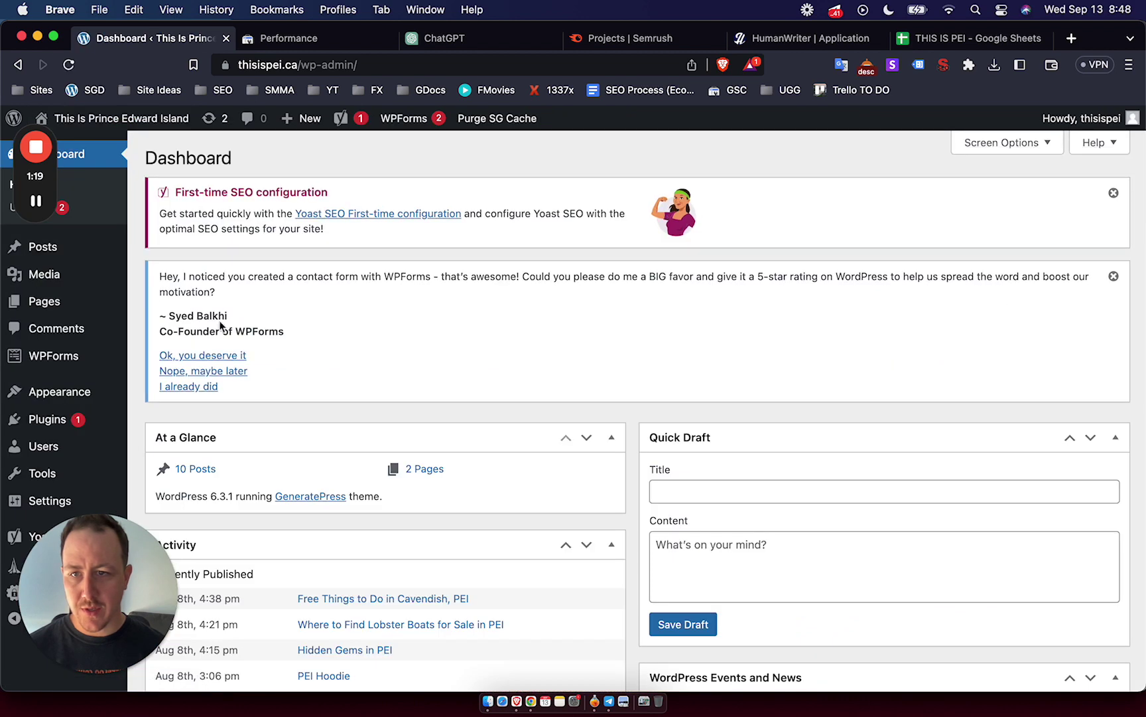
mouse_move(84, 246)
left_click(144, 251)
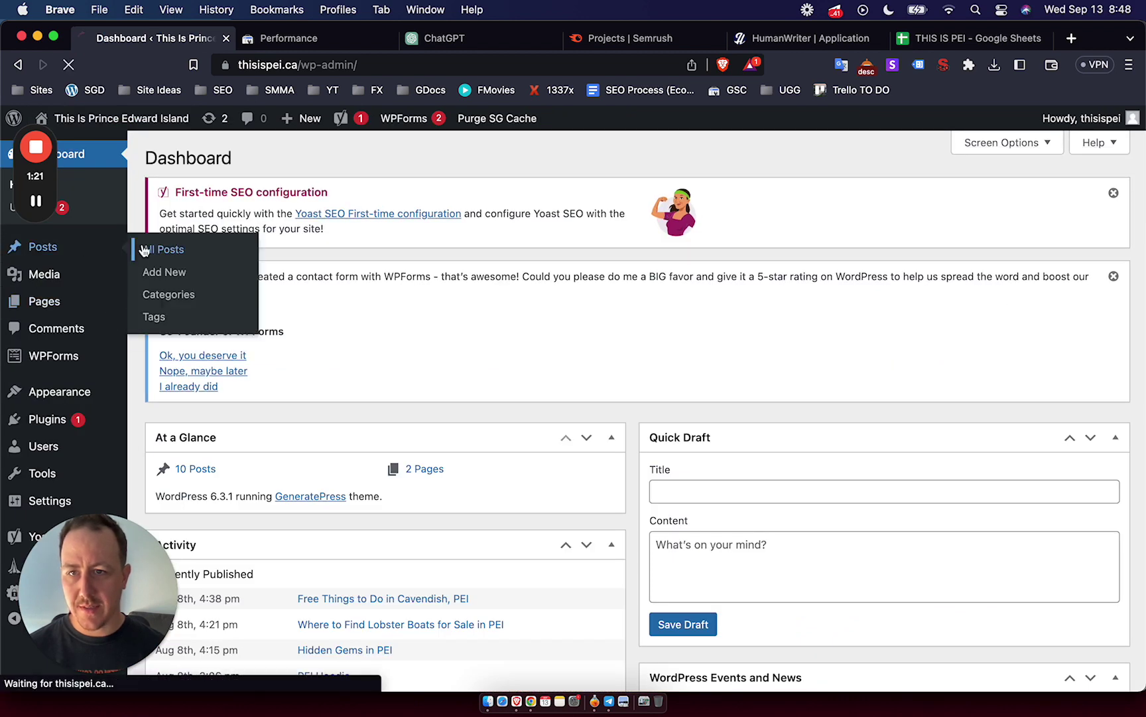
scroll(339, 340, "down", 1)
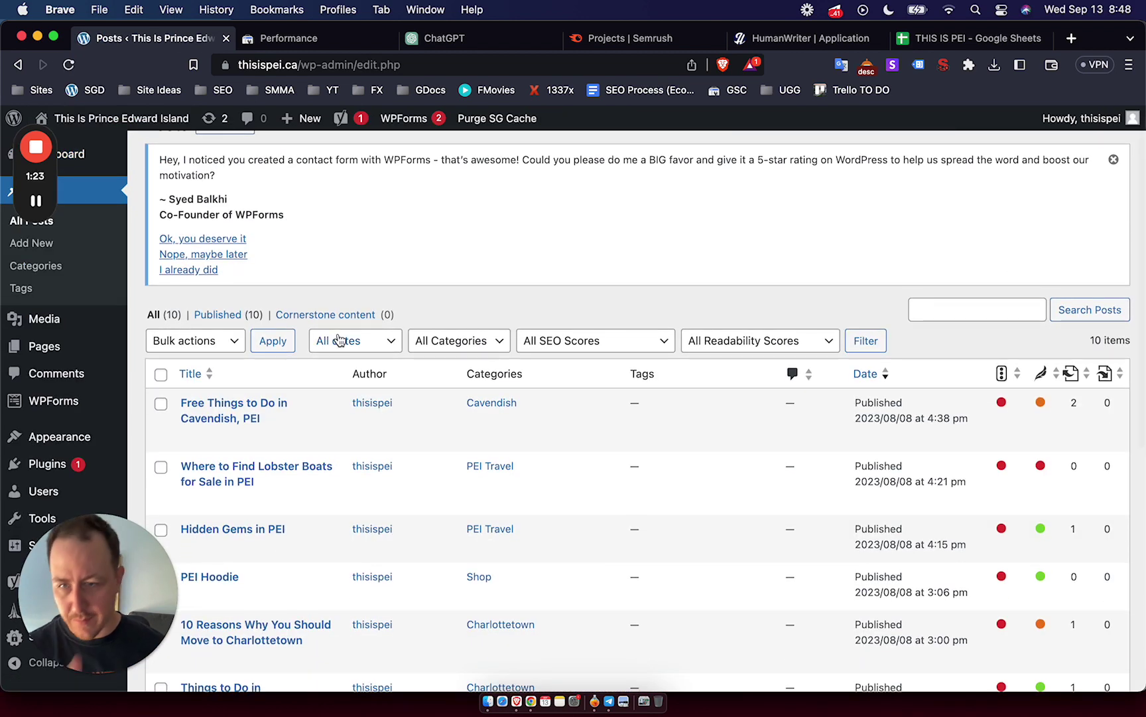
left_click(1114, 159)
scroll(789, 158, "up", 1)
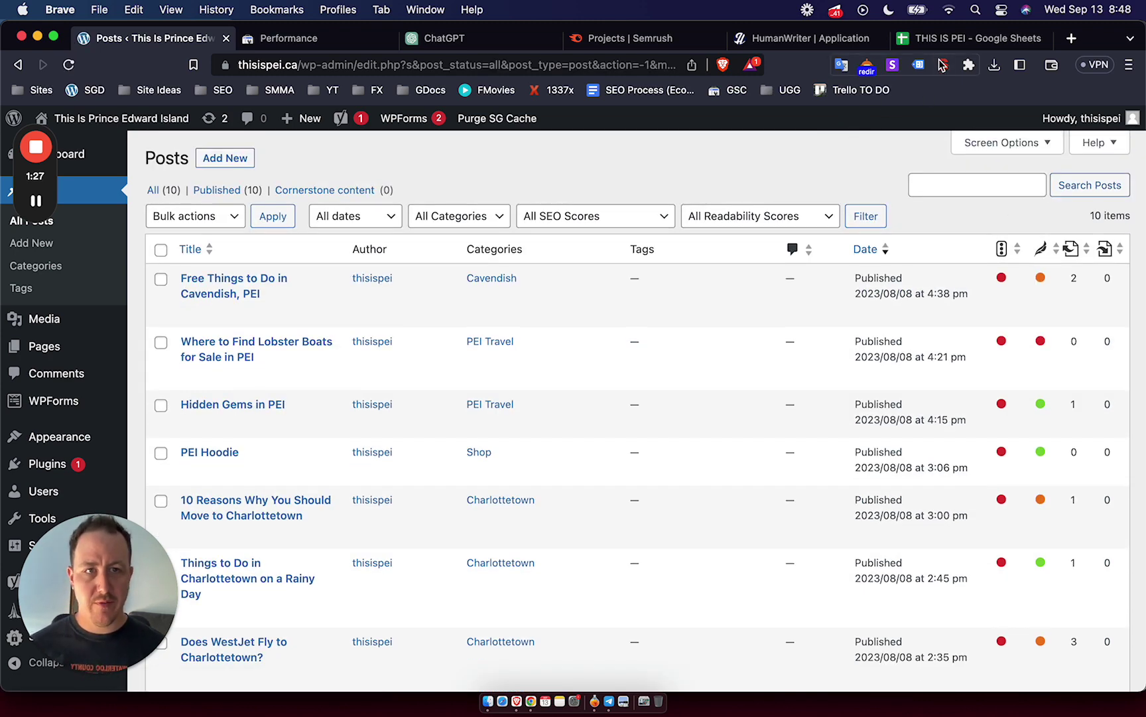
Glance at the empty Sheet6 of THIS IS PEI, then return to the ChatGPT new chat.
left_click(949, 39)
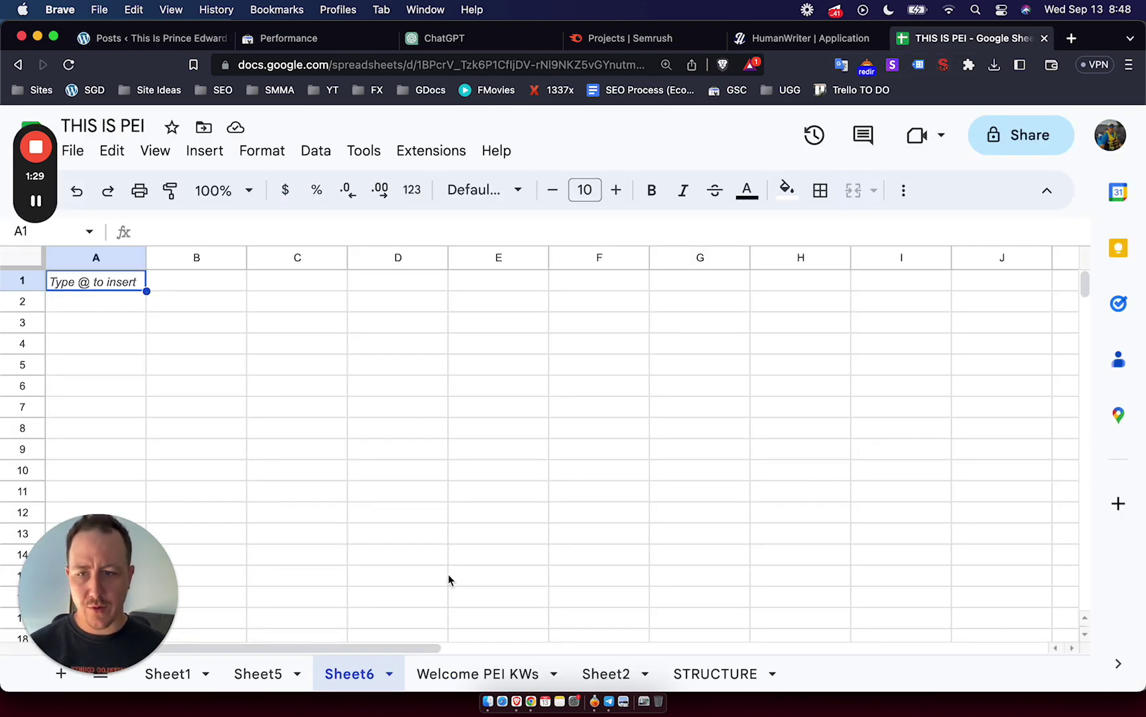
left_click(483, 46)
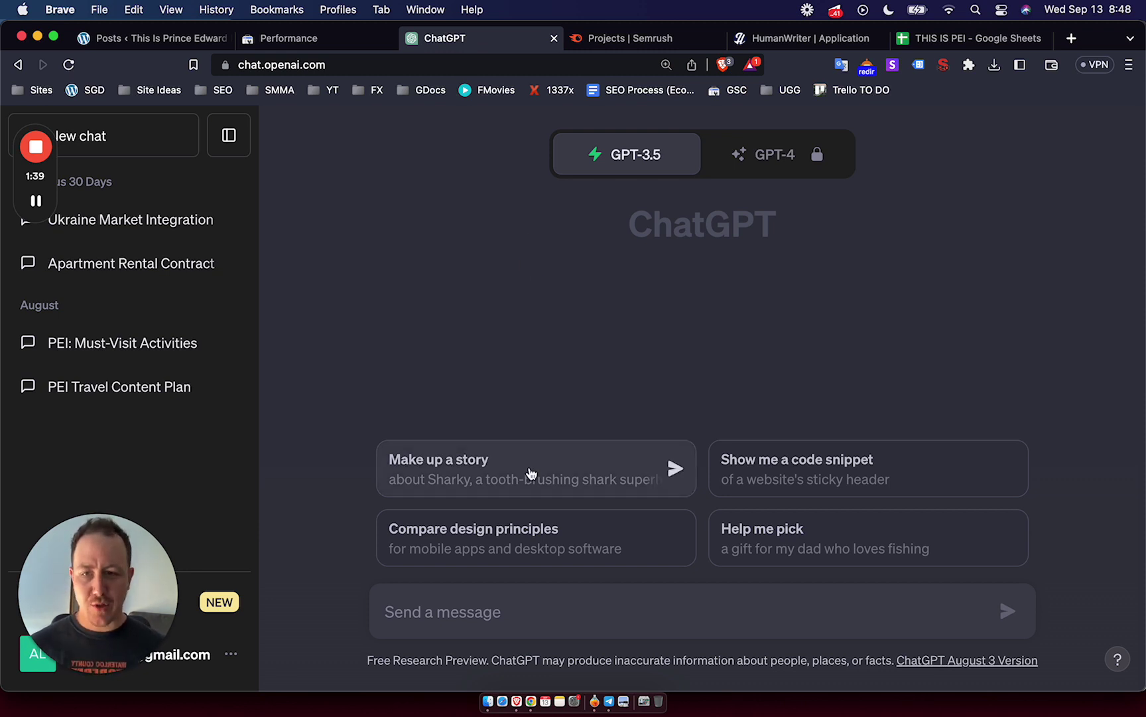
Begin the prompt asking ChatGPT to provide 100 keywords.
left_click(570, 618)
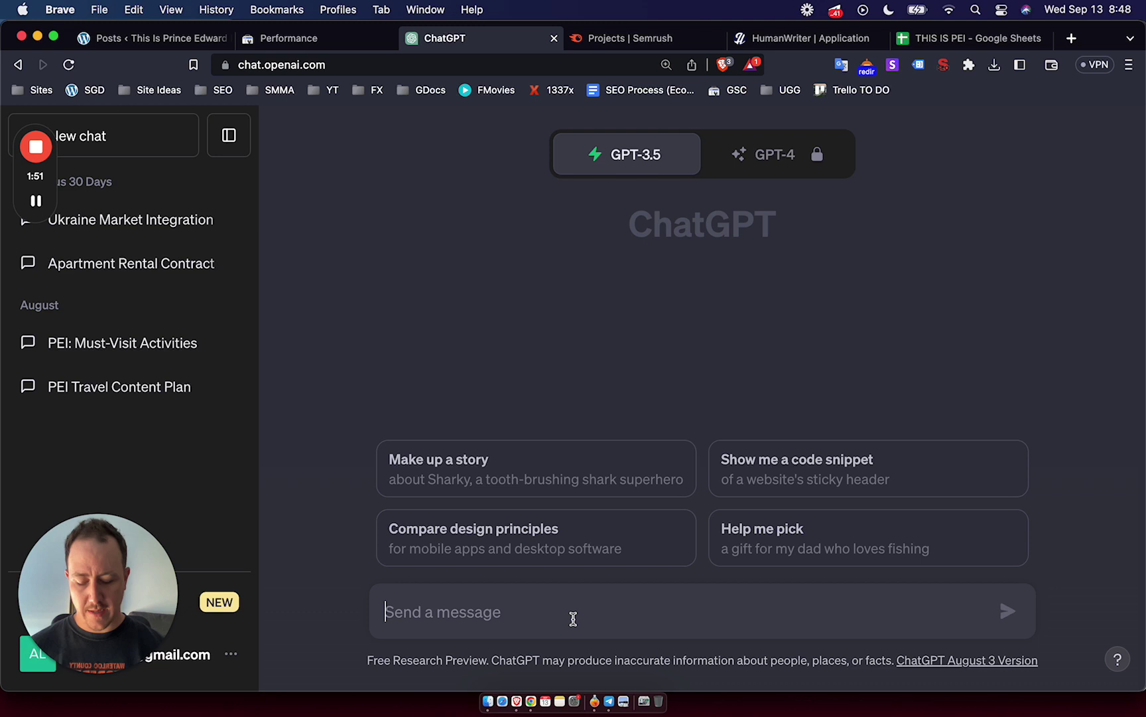
type("provide me w")
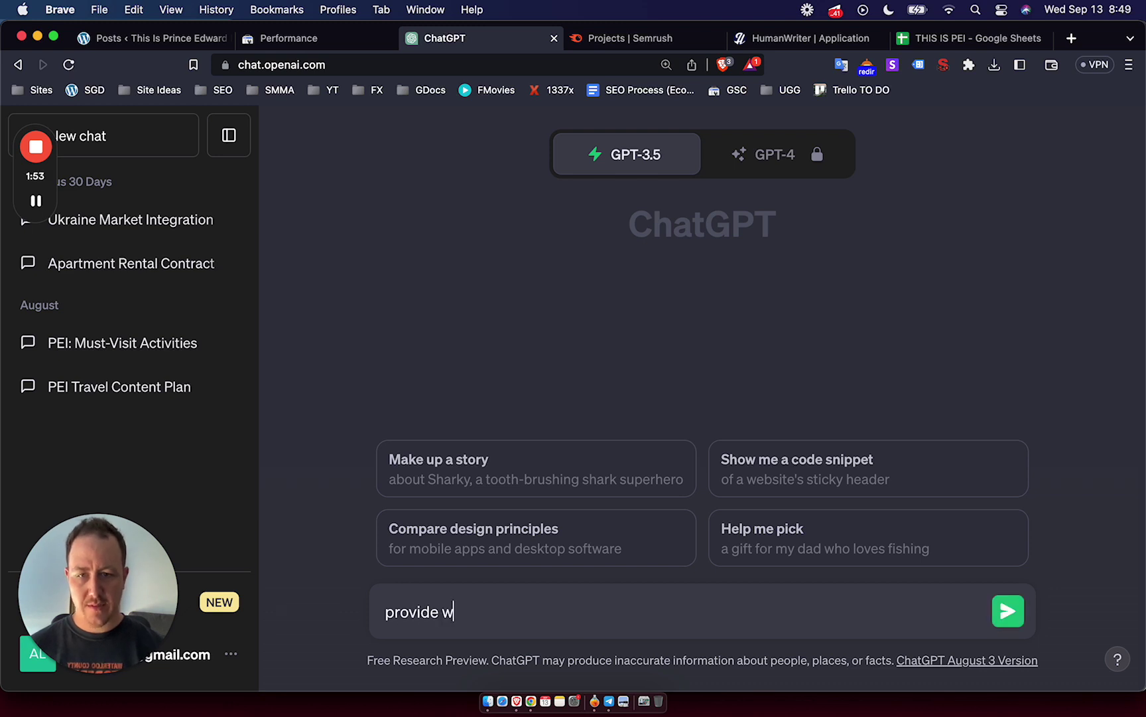
key("BackSpace")
type("me with a")
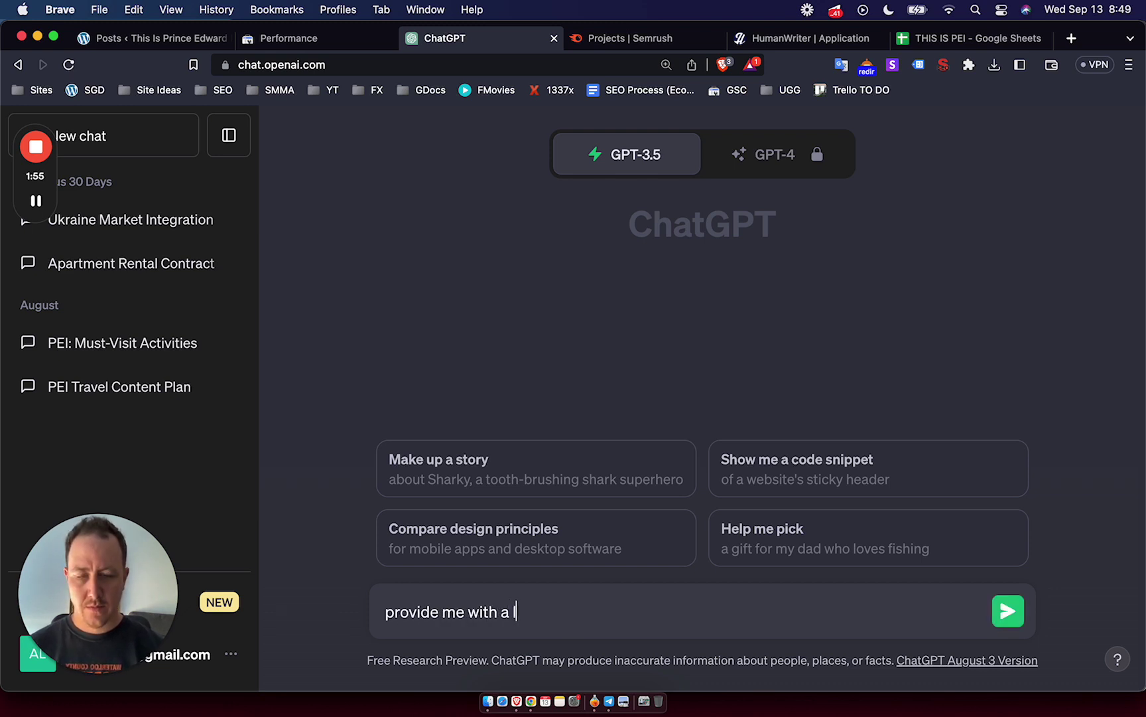
type(" litist of top")
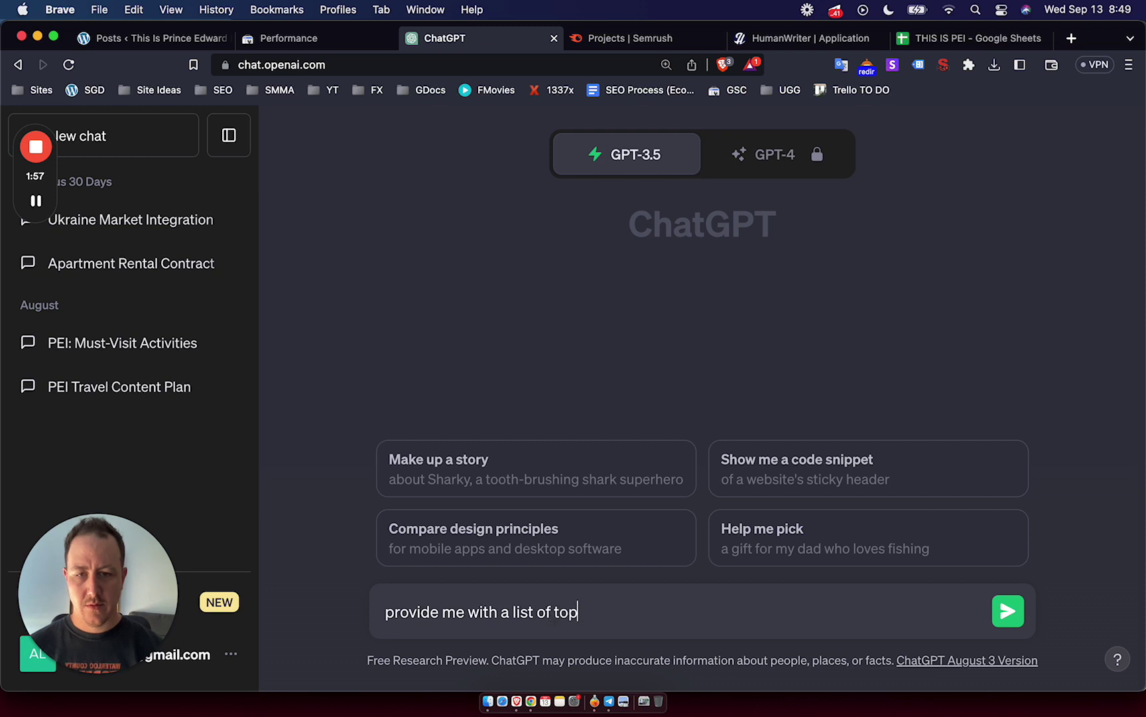
type("ics and")
key("BackSpace")
key("BackSpace")
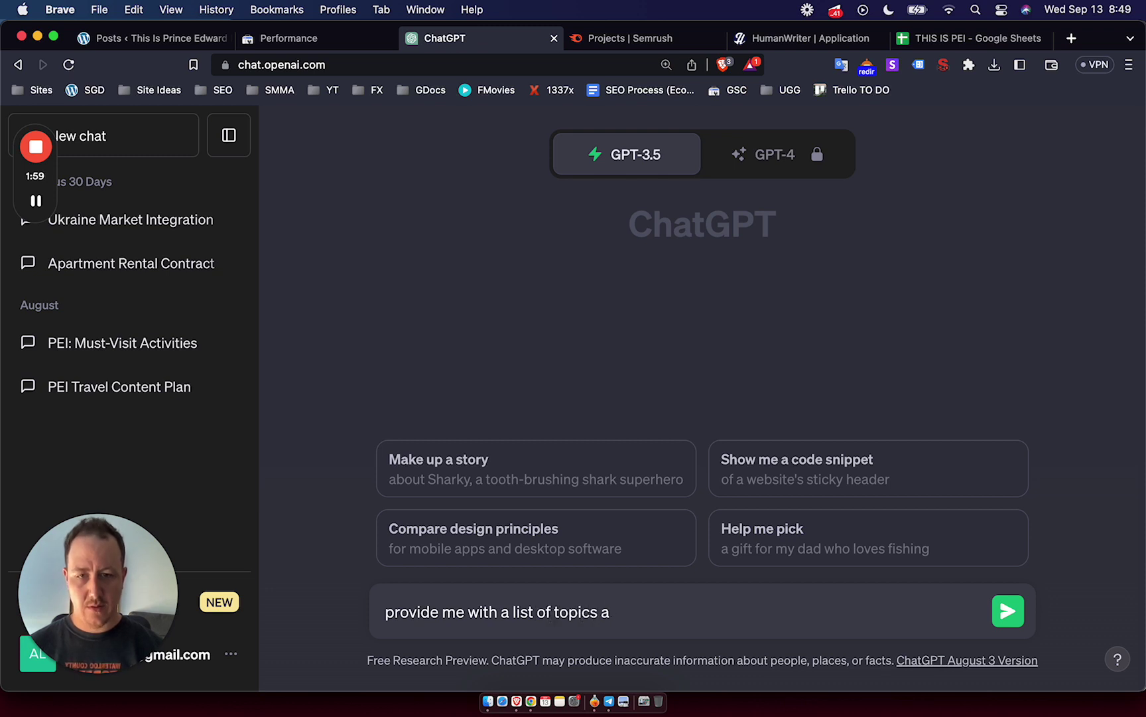
type("nd keywords")
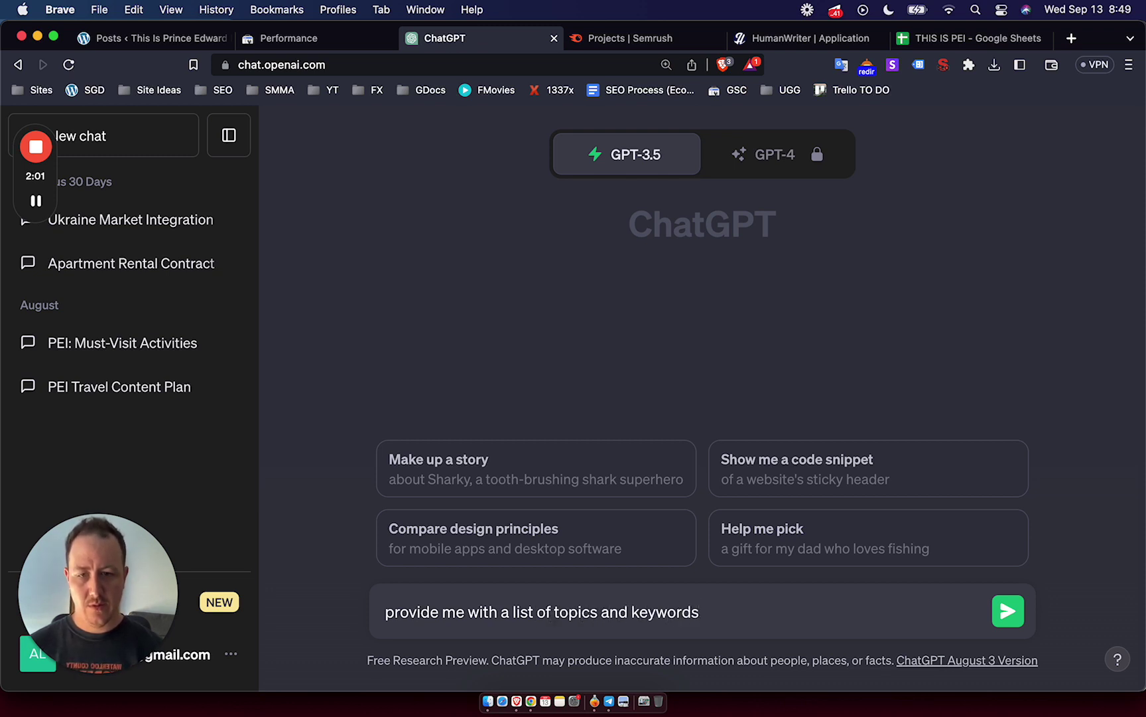
left_click(543, 611)
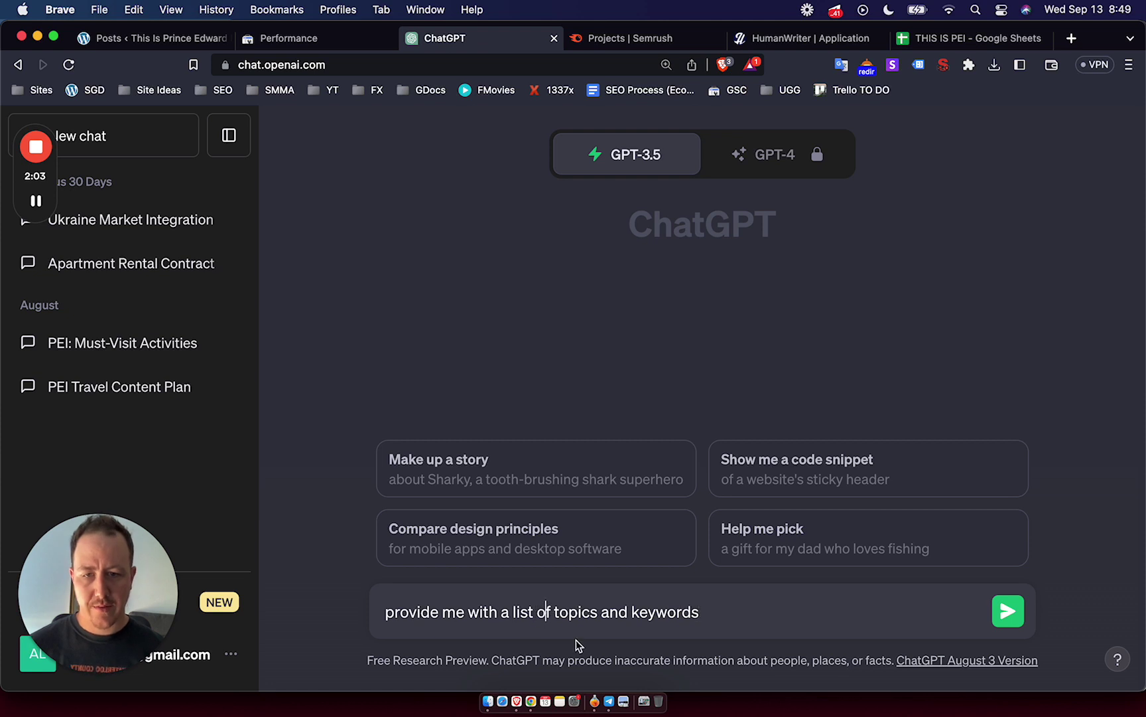
type("100")
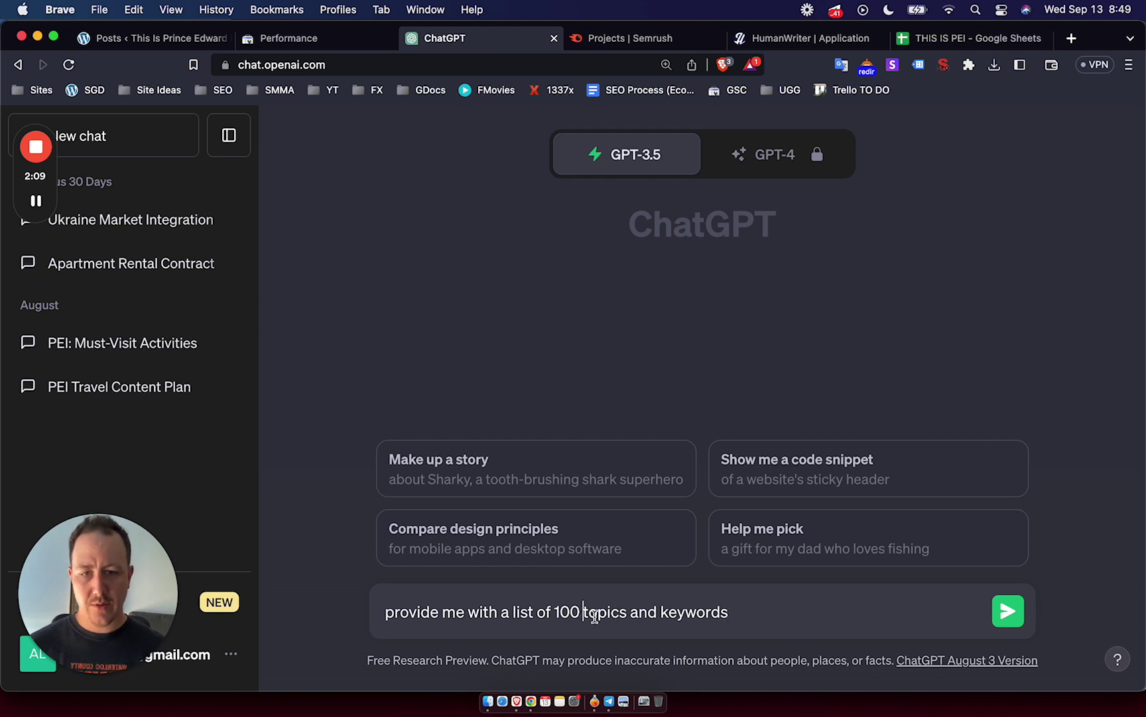
left_click_drag(584, 613, 654, 622)
key("BackSpace")
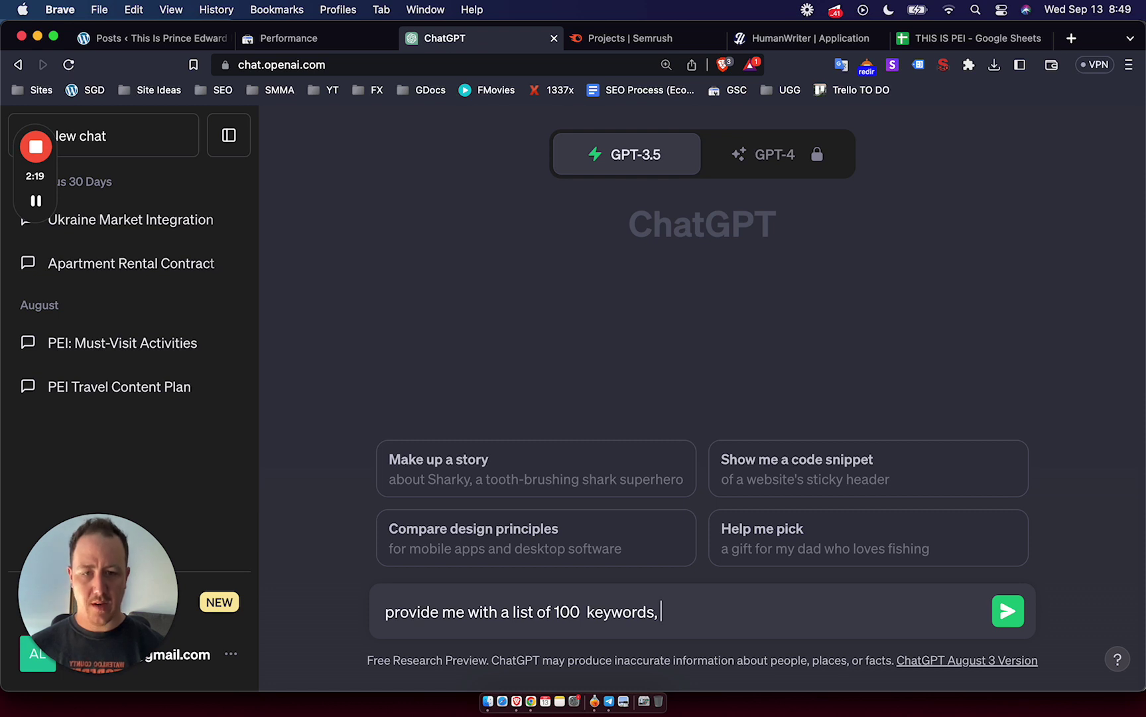
Finish the prompt: keywords under topics for a Prince Edward Island travel and tourism website, and send it.
type("udner su")
key("BackSpace")
key("BackSpace")
key("BackSpace")
key("BackSpace")
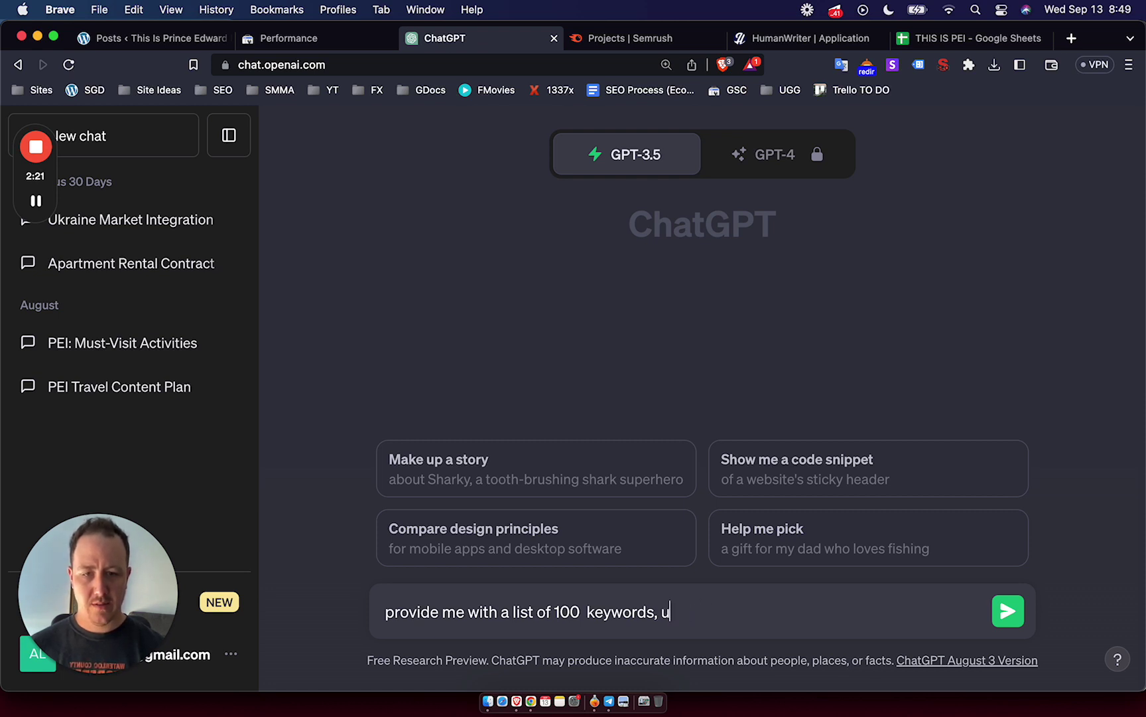
type("nder topics tha")
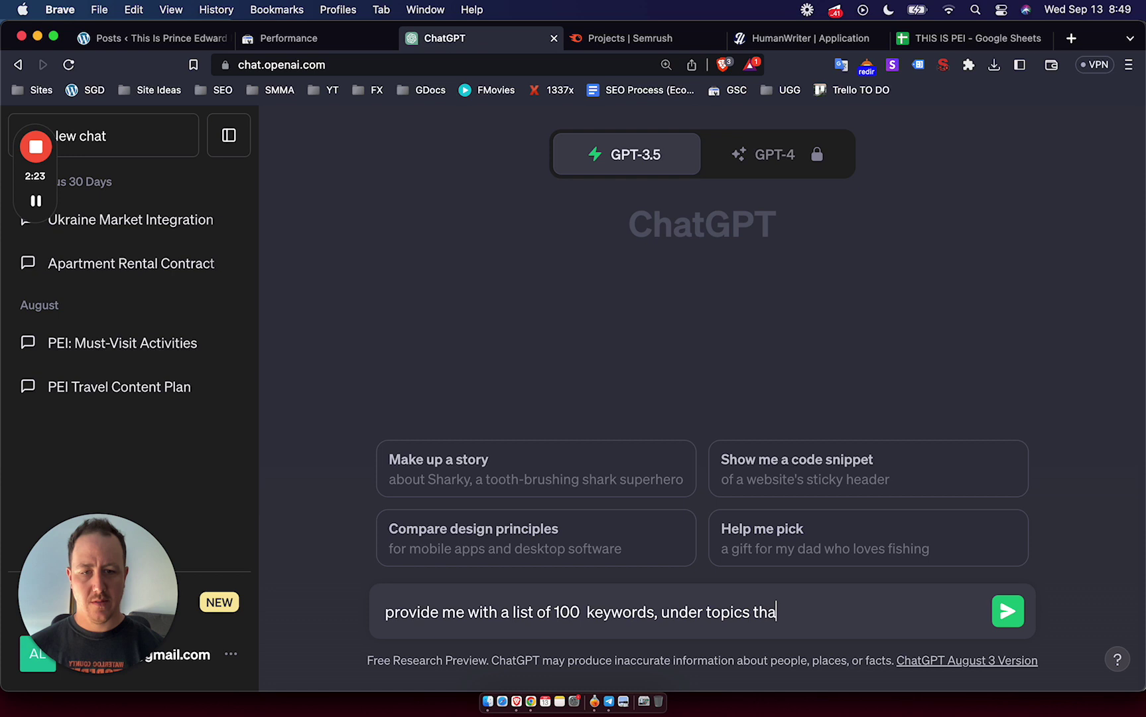
type("t are all reltat")
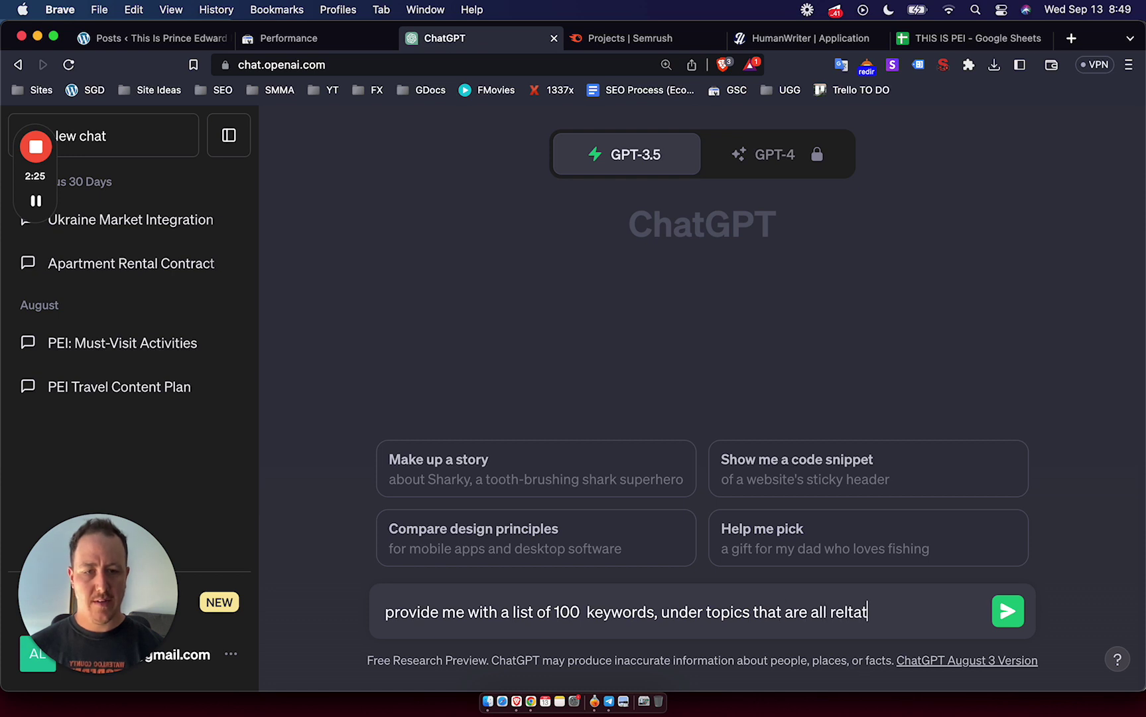
key("BackSpace")
key("BackSpace")
key("BackSpace")
type("ated to a ")
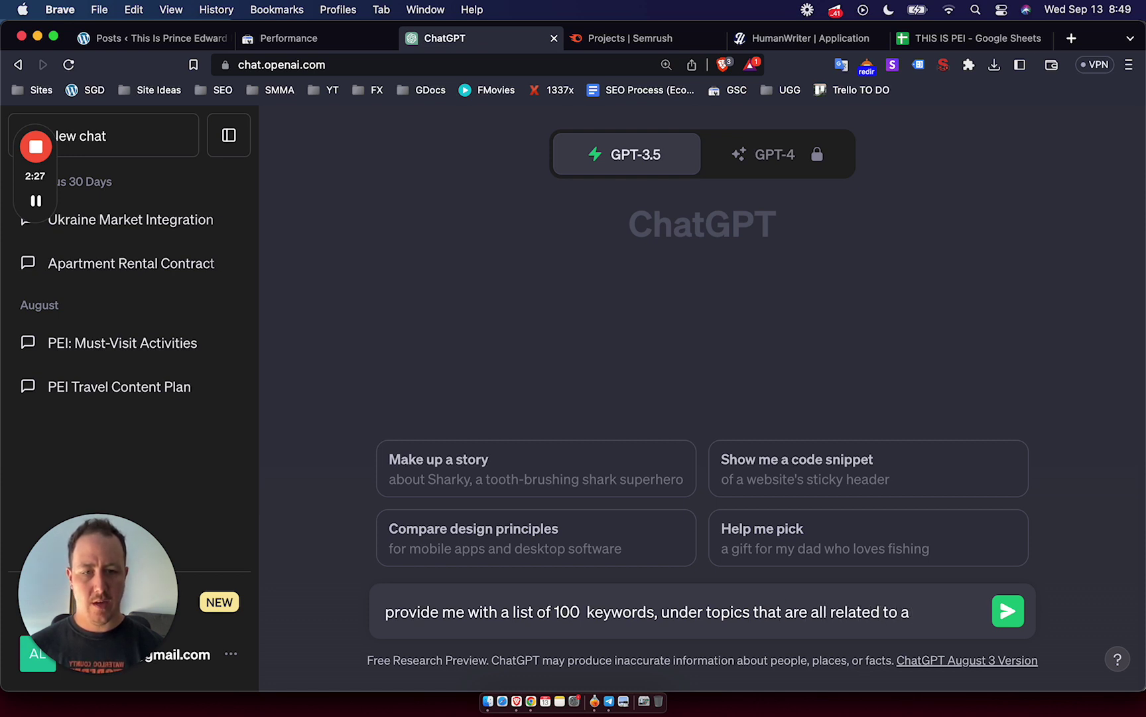
type("travel and tourisi")
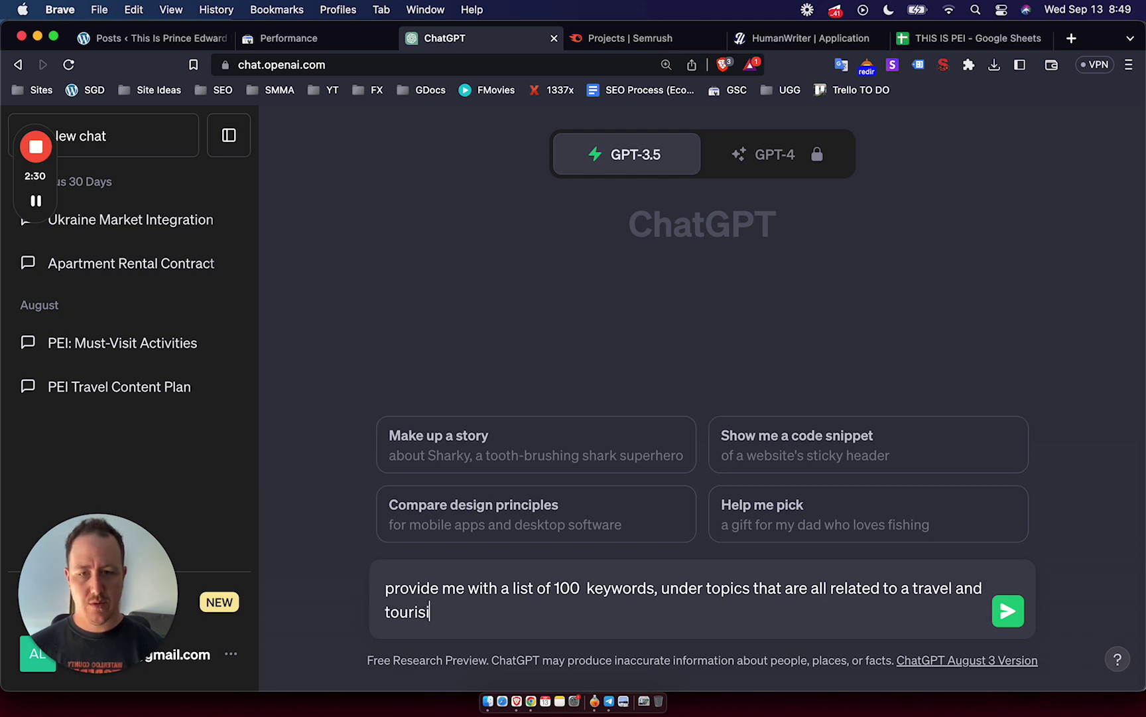
key("BackSpace")
type("m")
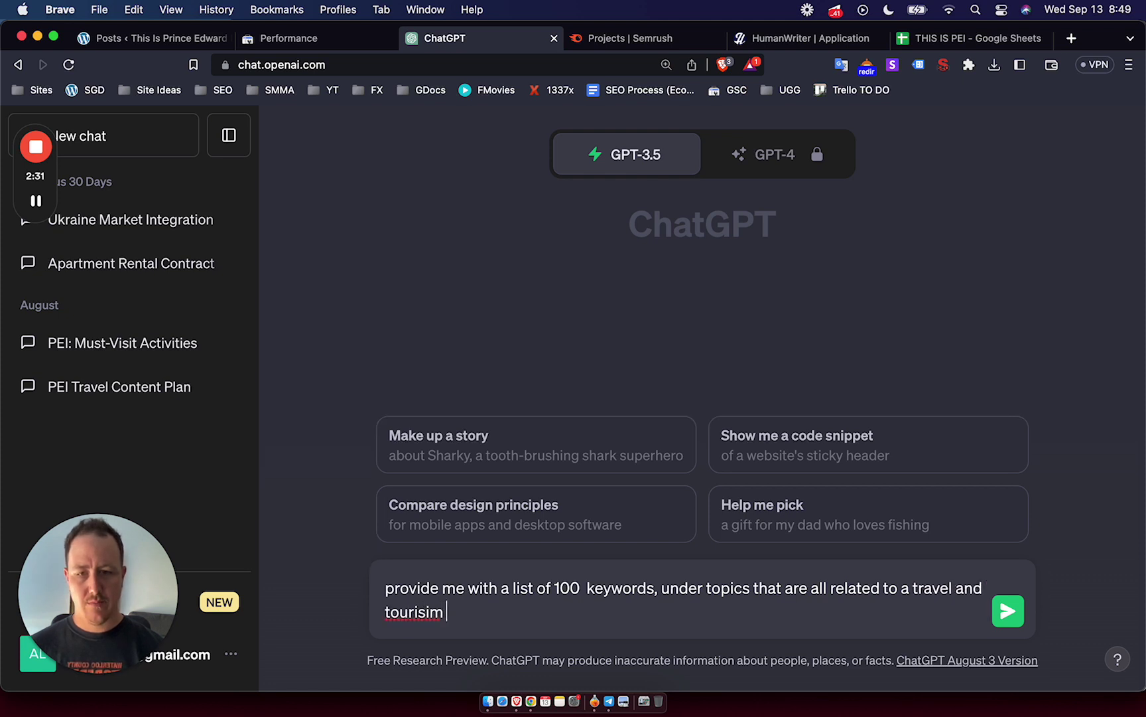
key("BackSpace")
type("m website abo")
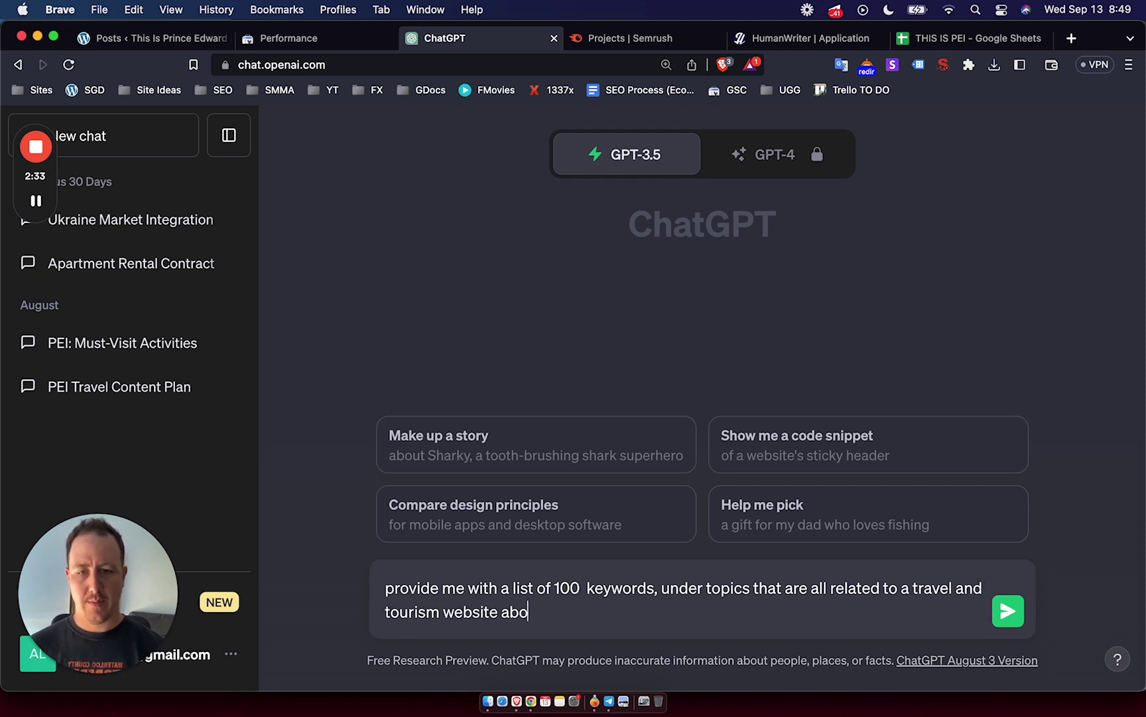
type("ut Prince Edward Island. Mention")
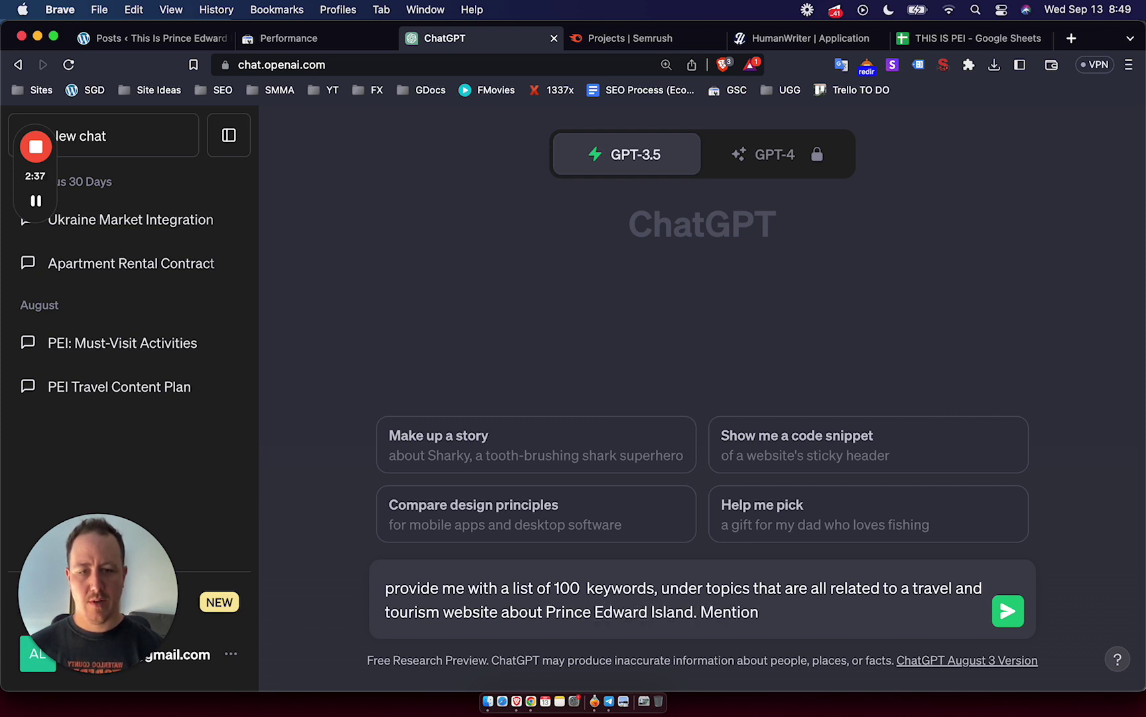
type(" a number o")
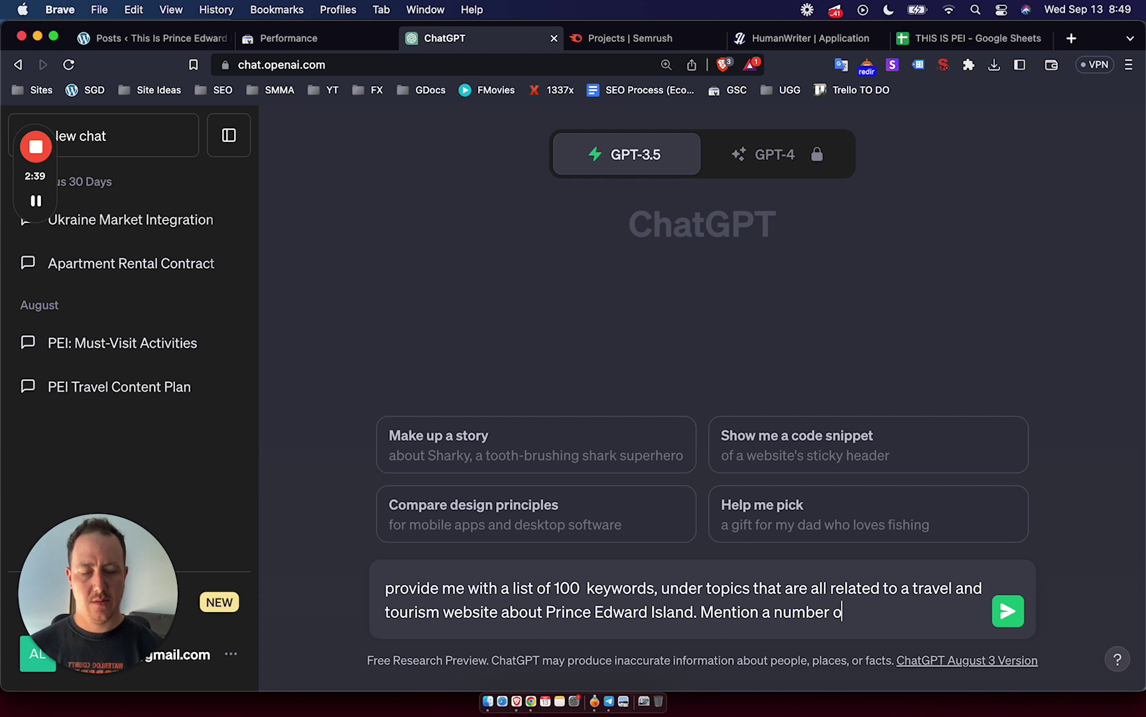
type("f different topics a")
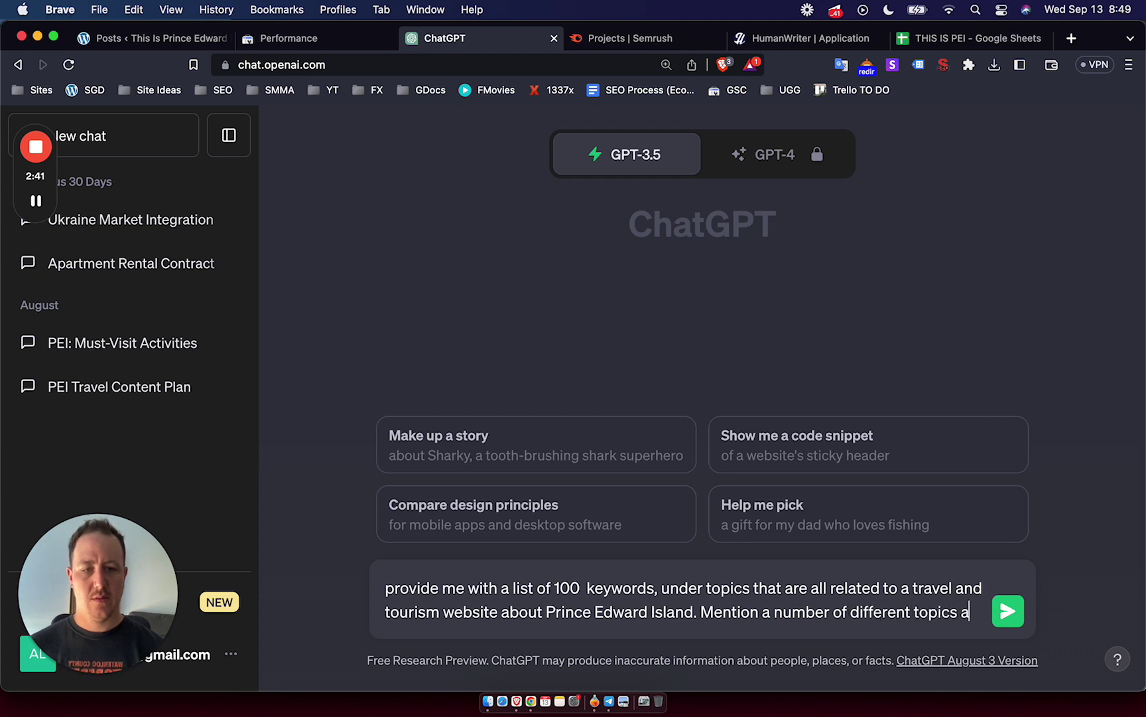
type("nd included")
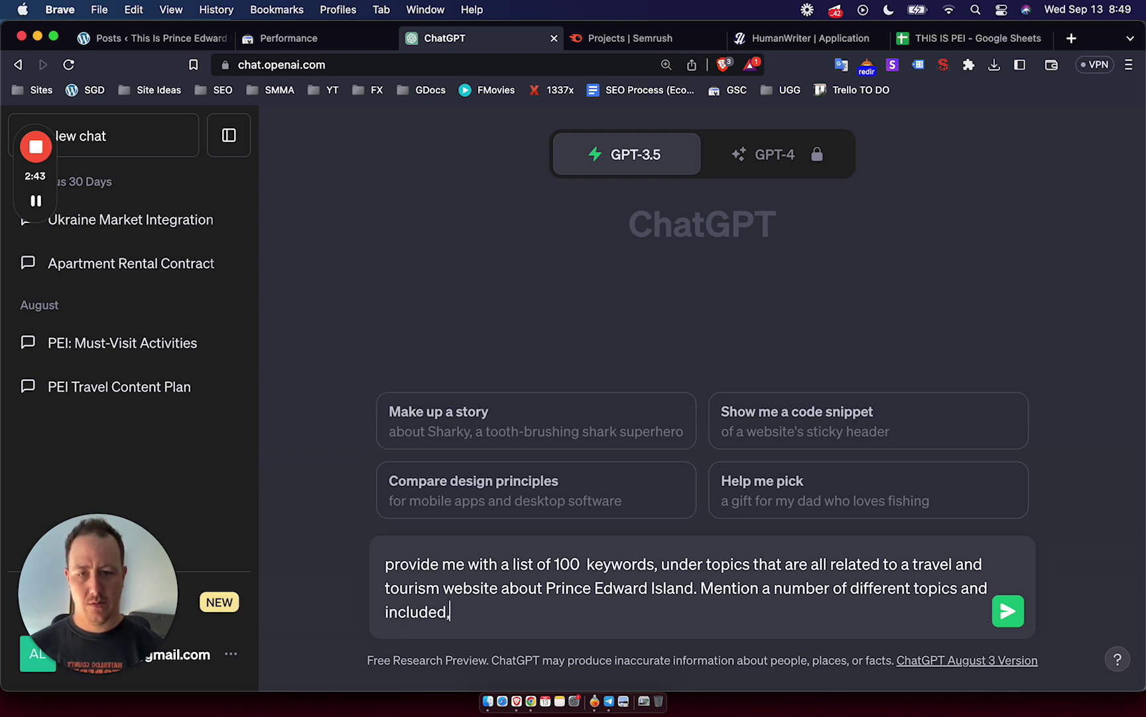
type(" 10 keyword")
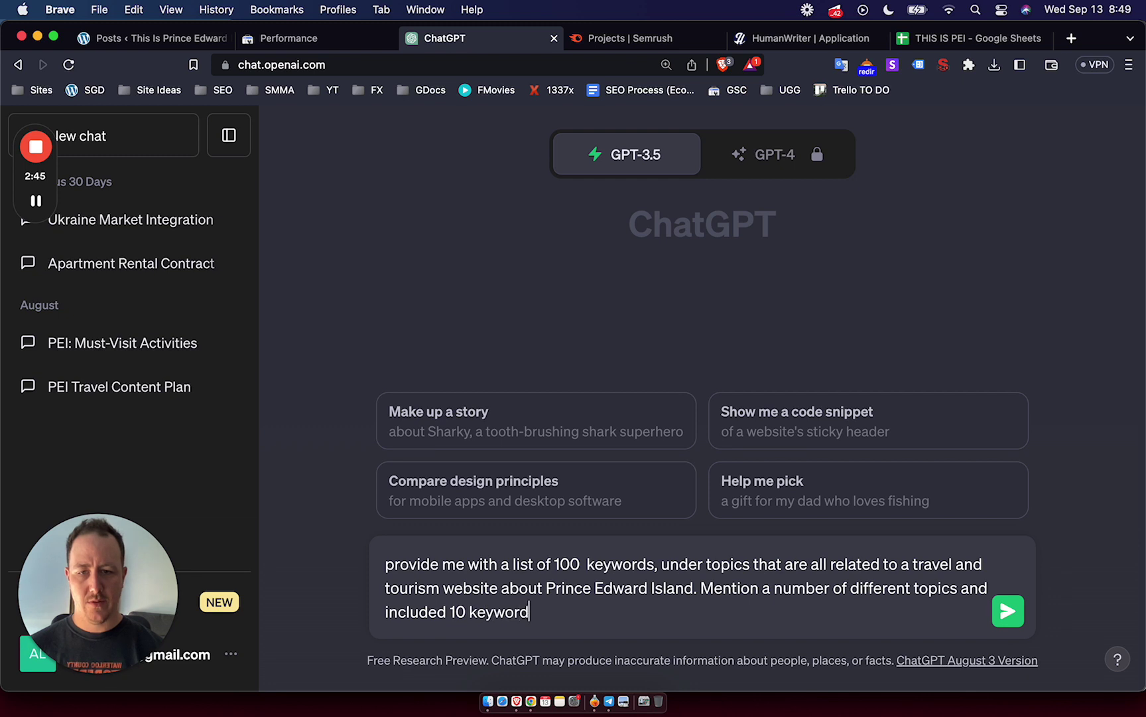
type("s tha")
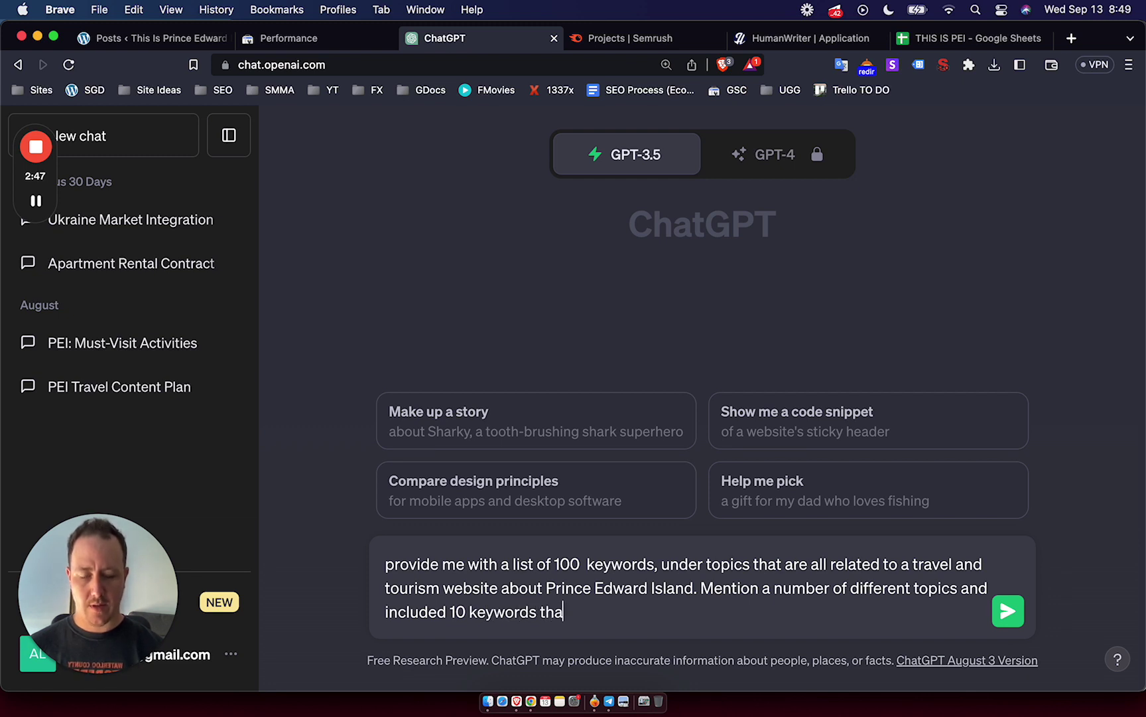
type("t i would use for blo ")
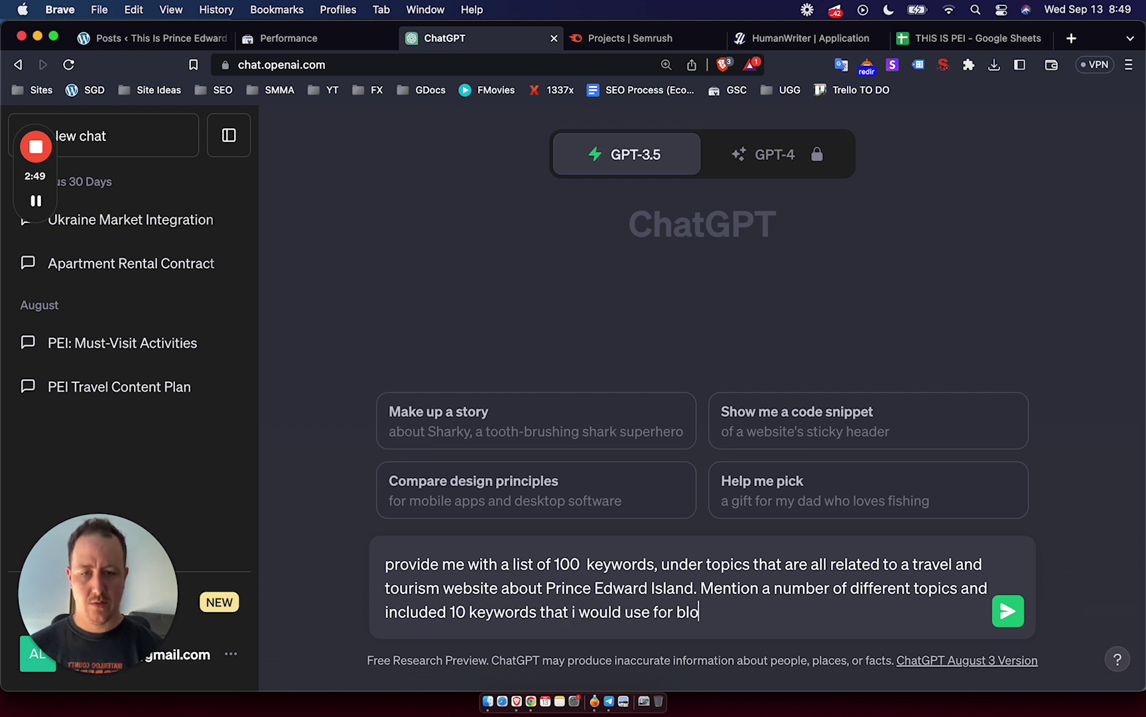
type("g posts ")
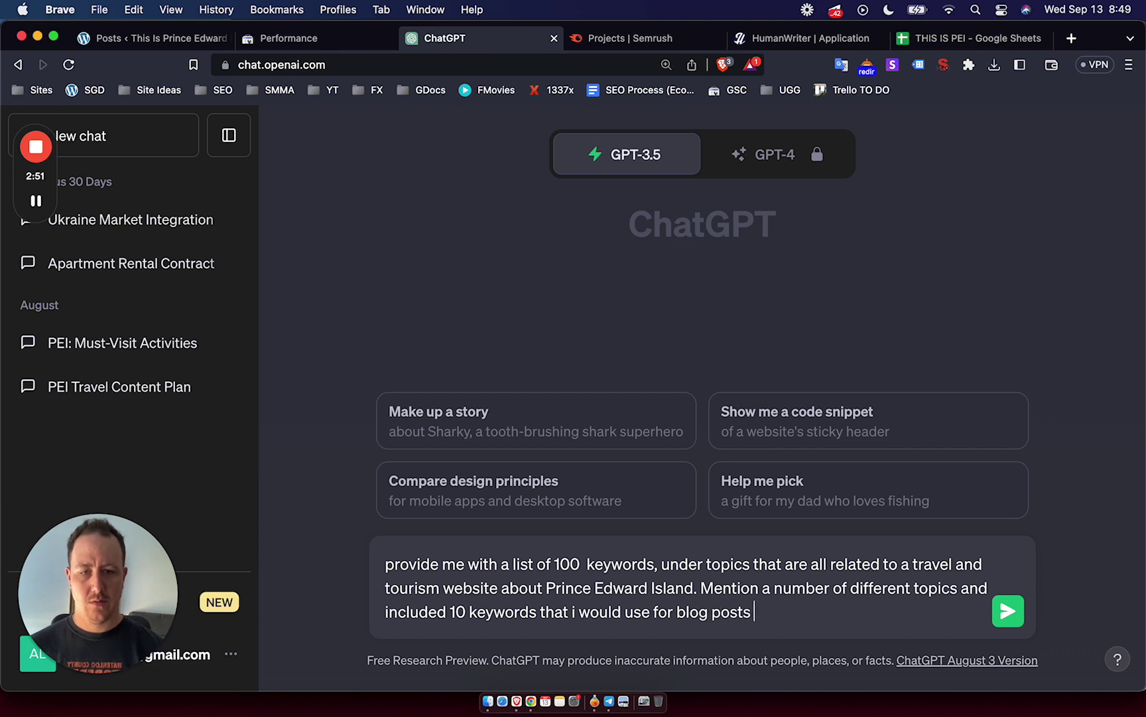
type("for each top")
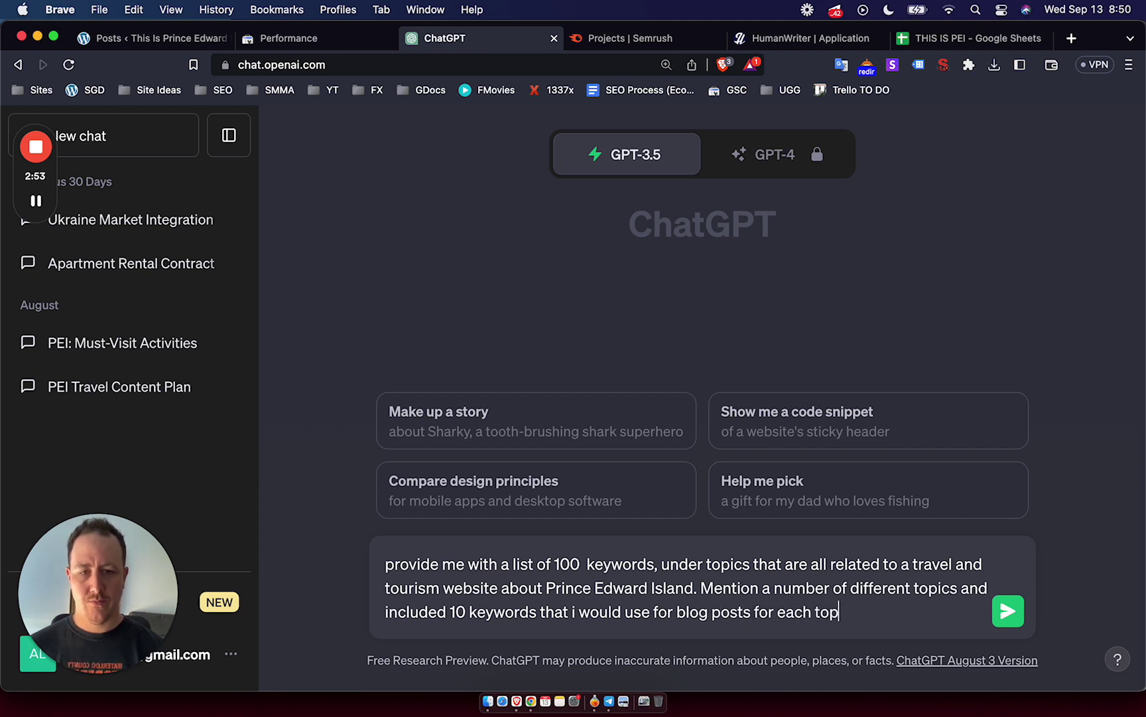
type("ic.")
key("Return")
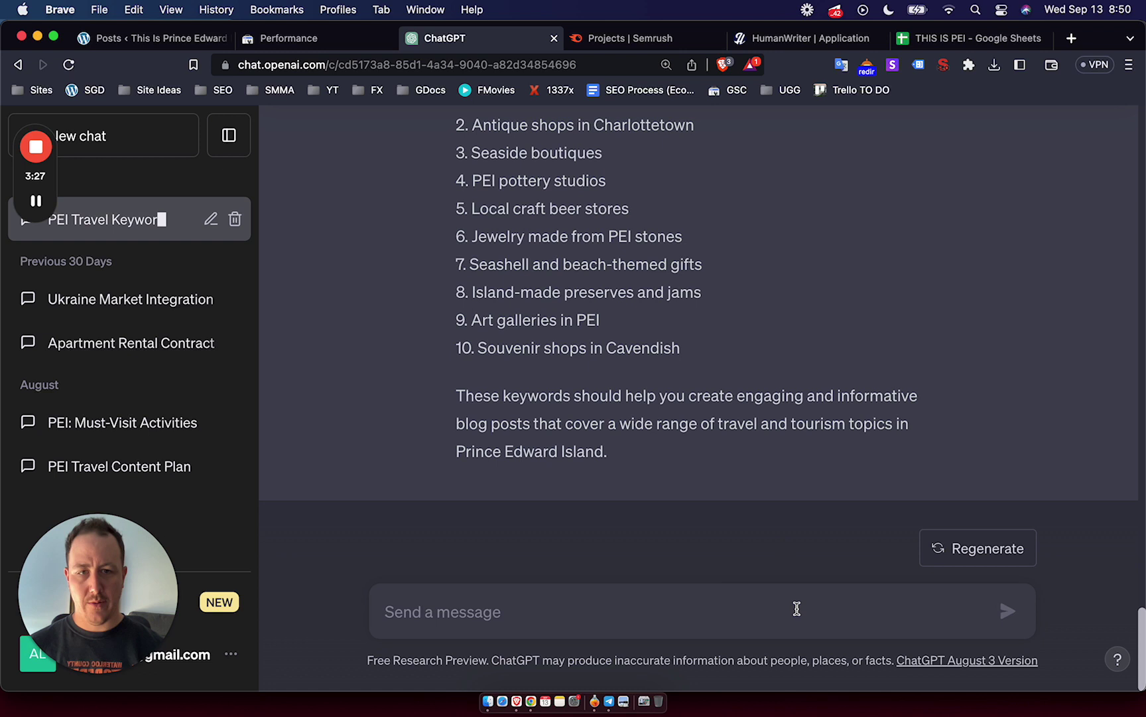
Ask ChatGPT to repeat the keyword list without numbers so it pastes into Google Sheets.
type("gi")
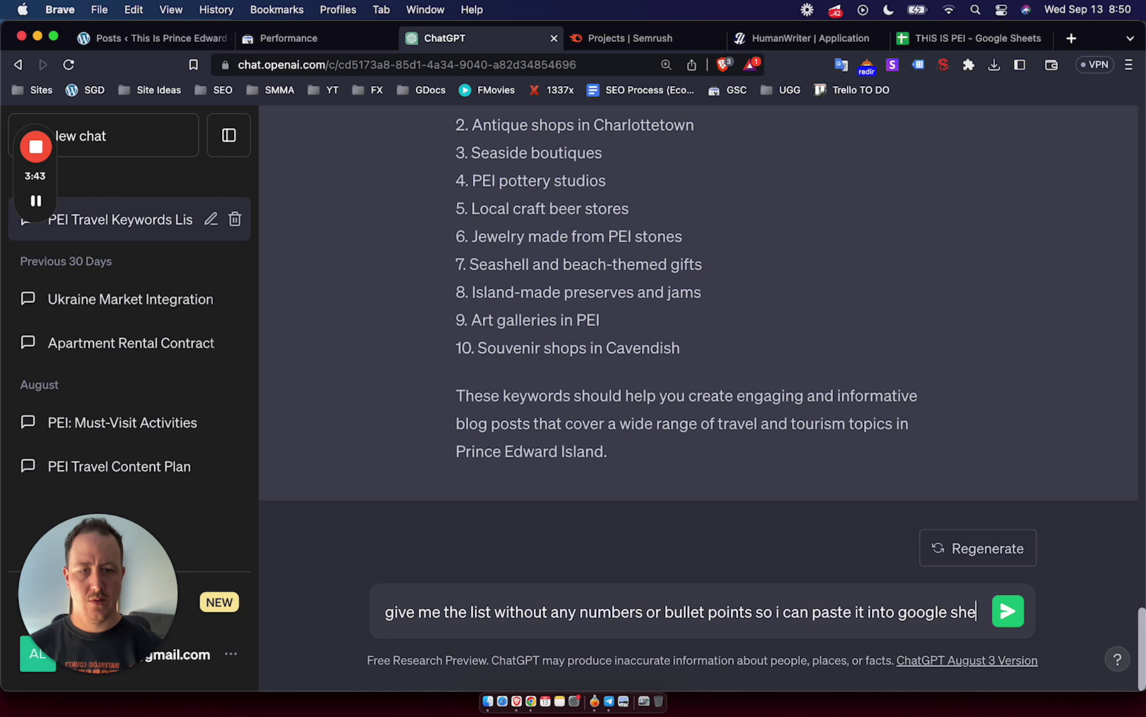
type("ets")
key("Return")
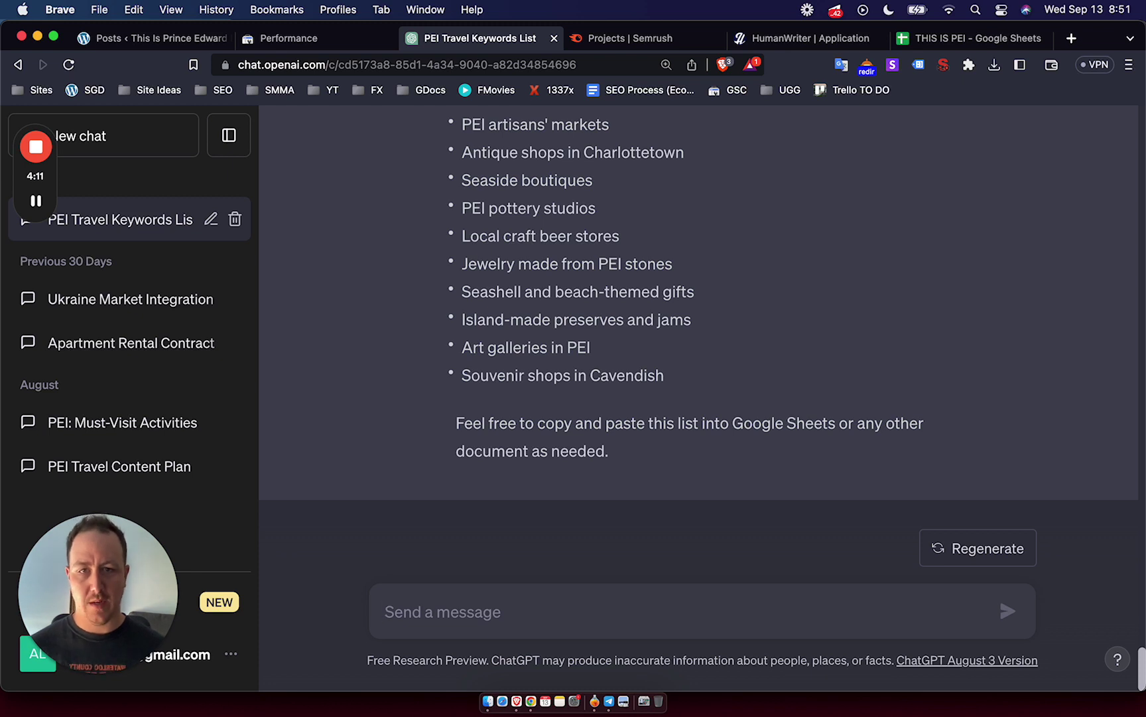
Select keywords in the reply, such as PEI artisans' markets and PEI pottery studios.
scroll(776, 437, "up", 2)
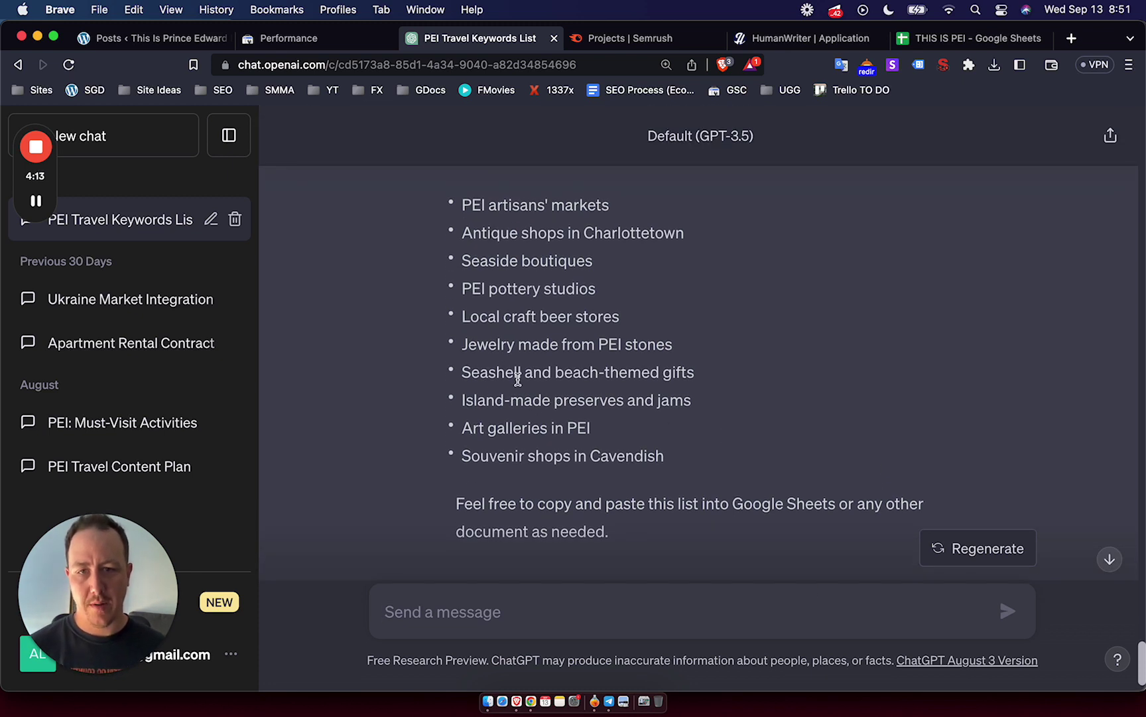
triple_click(518, 379)
left_click(551, 378)
scroll(596, 385, "up", 2)
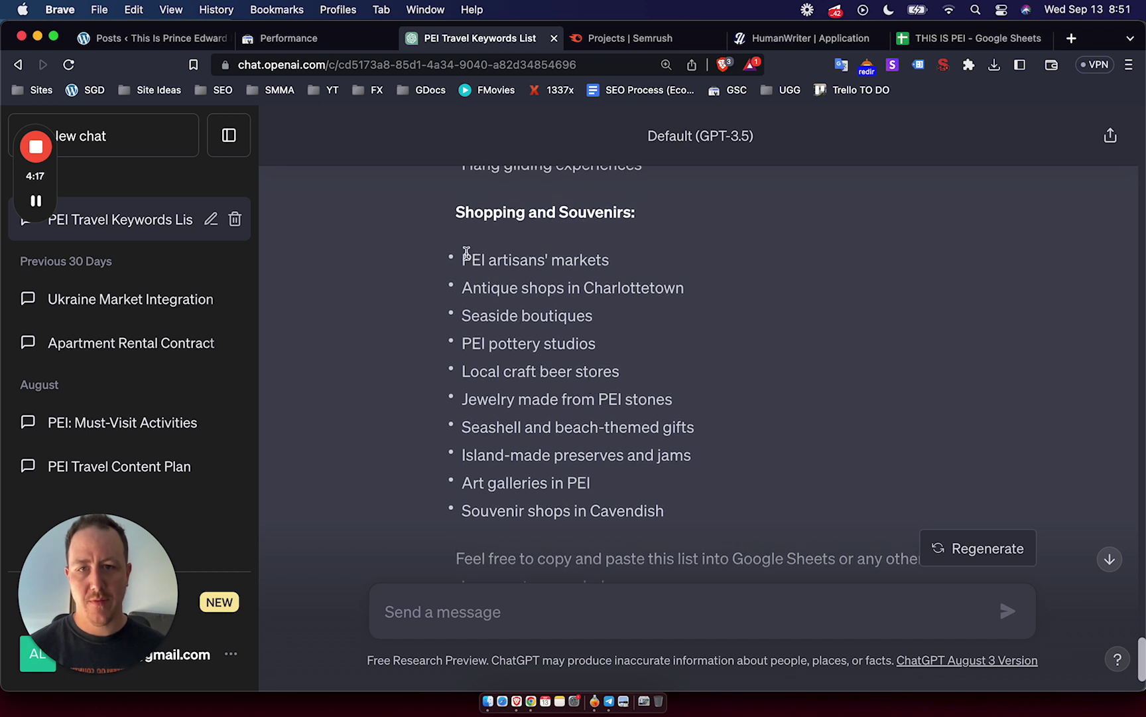
left_click_drag(467, 263, 610, 260)
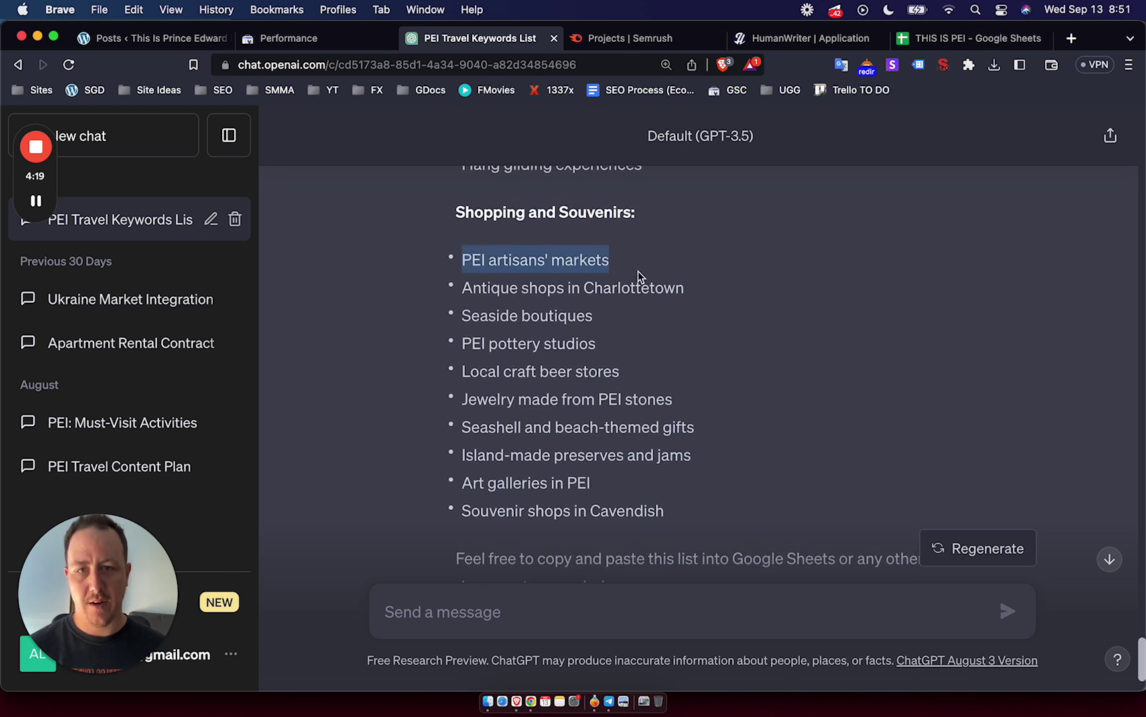
left_click(611, 284)
double_click(594, 288)
left_click(594, 287)
triple_click(587, 345)
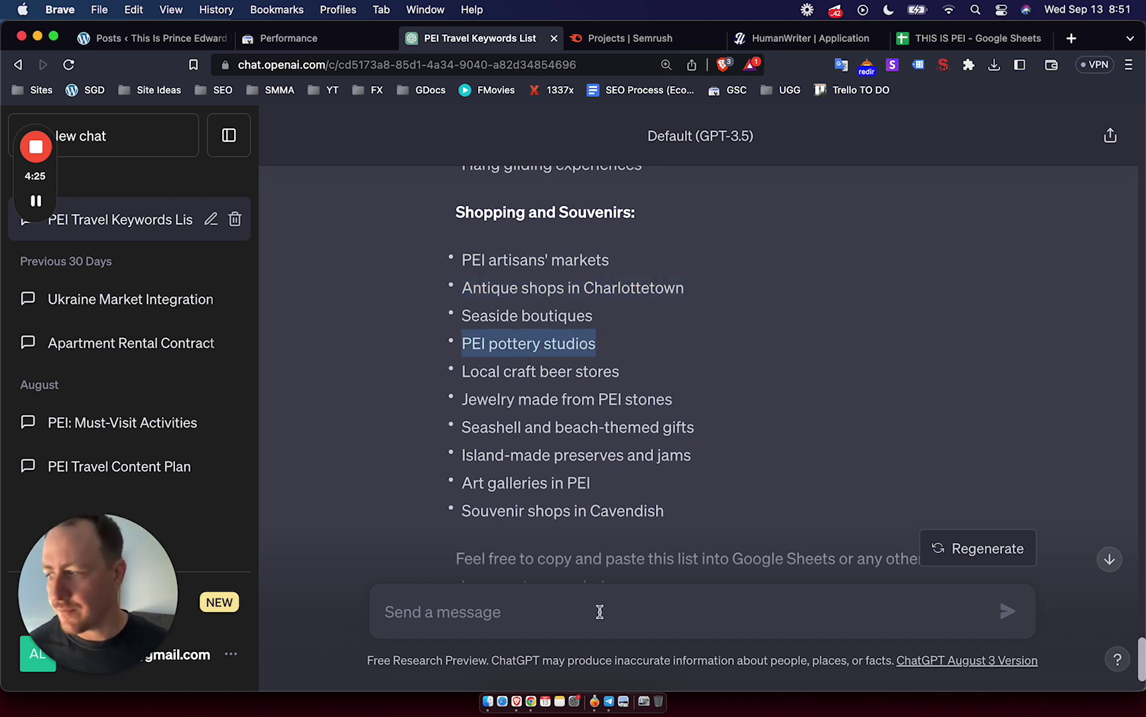
Ask ChatGPT to 'remove the bullet points please'.
left_click(600, 611)
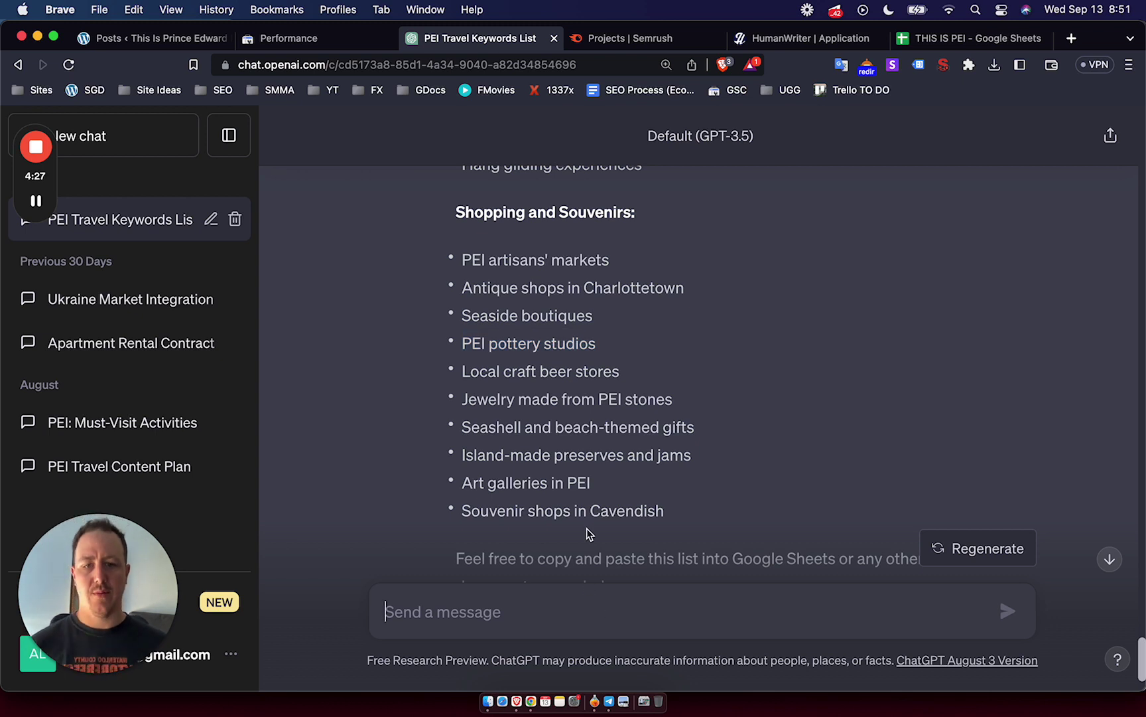
type("remove")
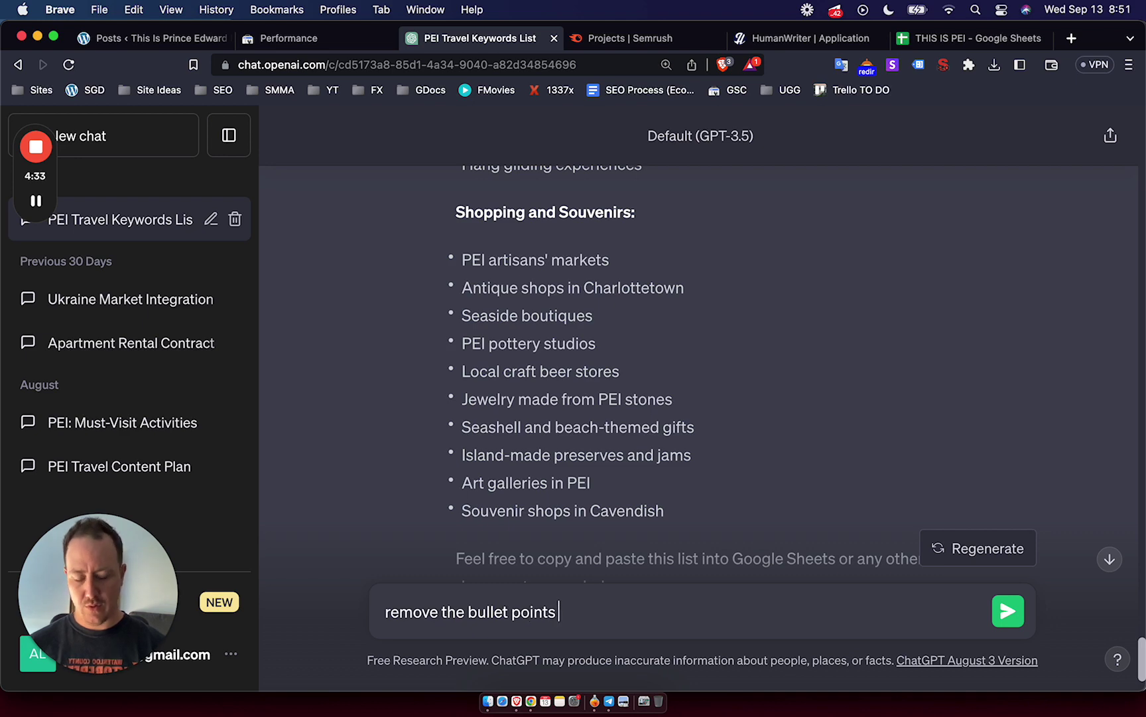
type("the bullet points please")
key("Return")
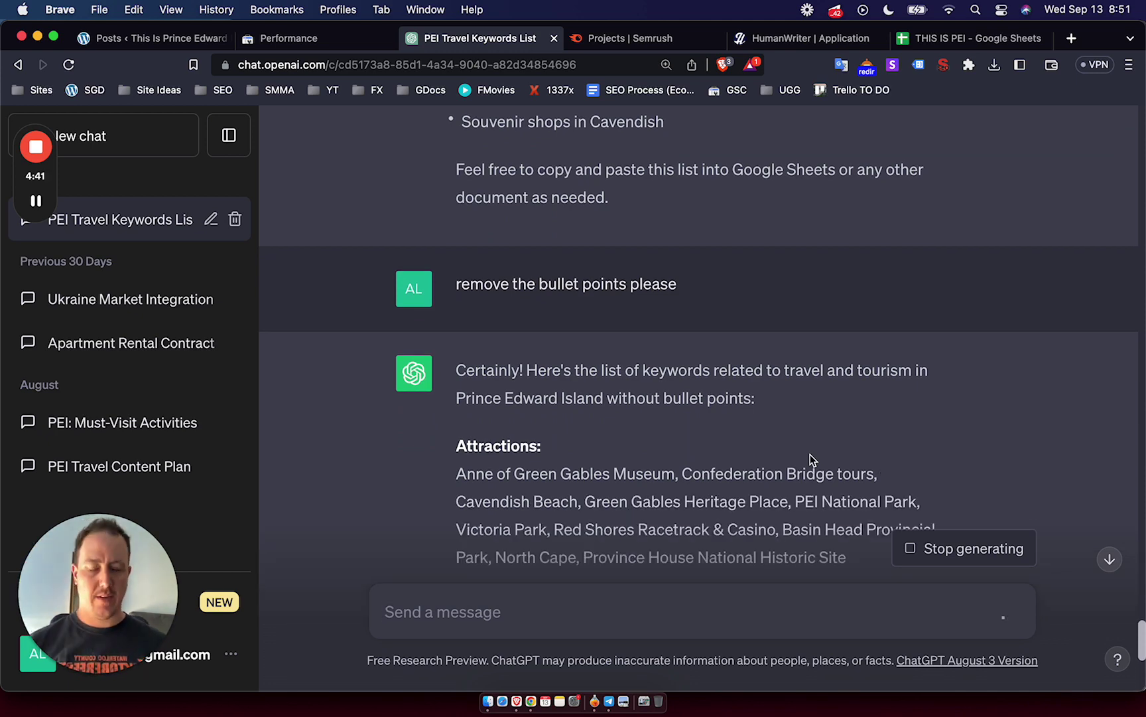
Type 'keep the list format please' and stop the comma-separated reply still generating.
scroll(809, 455, "down", 6)
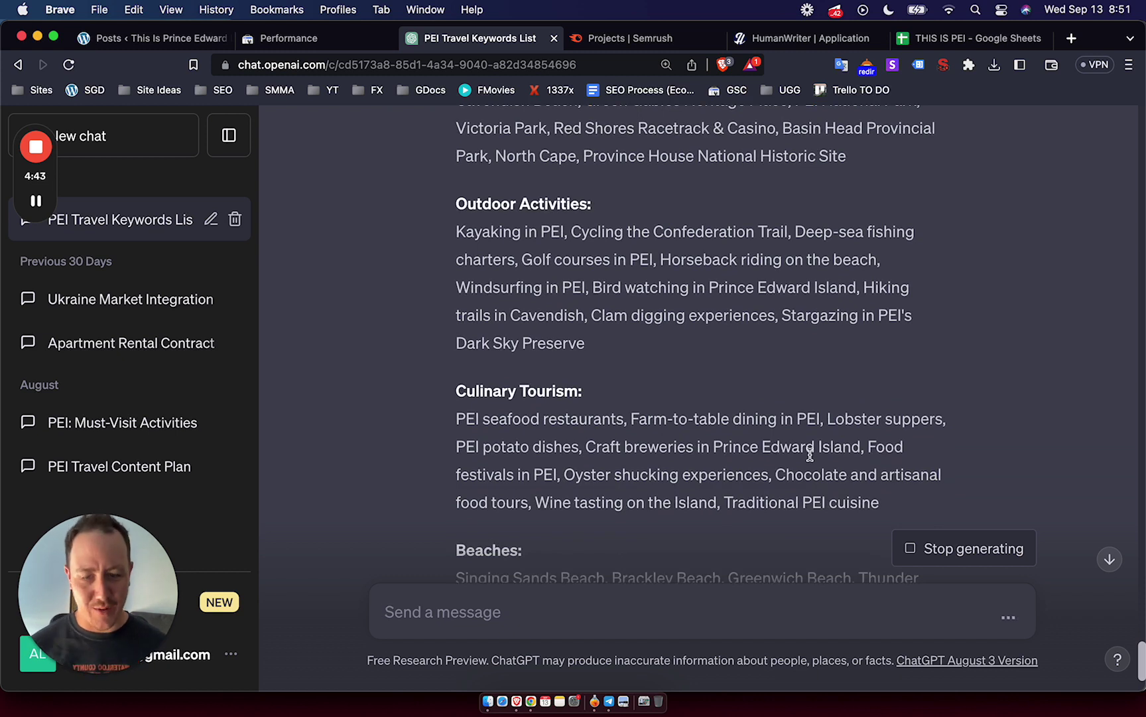
type("keep the list")
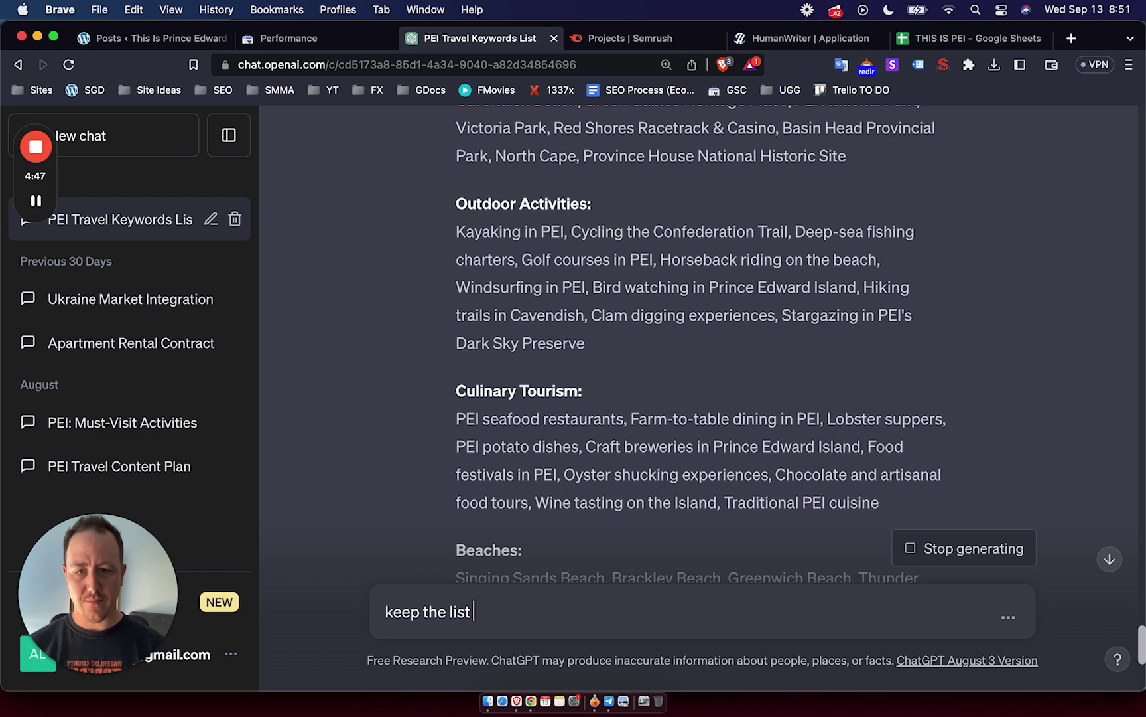
type(" format please")
key("shift+Return")
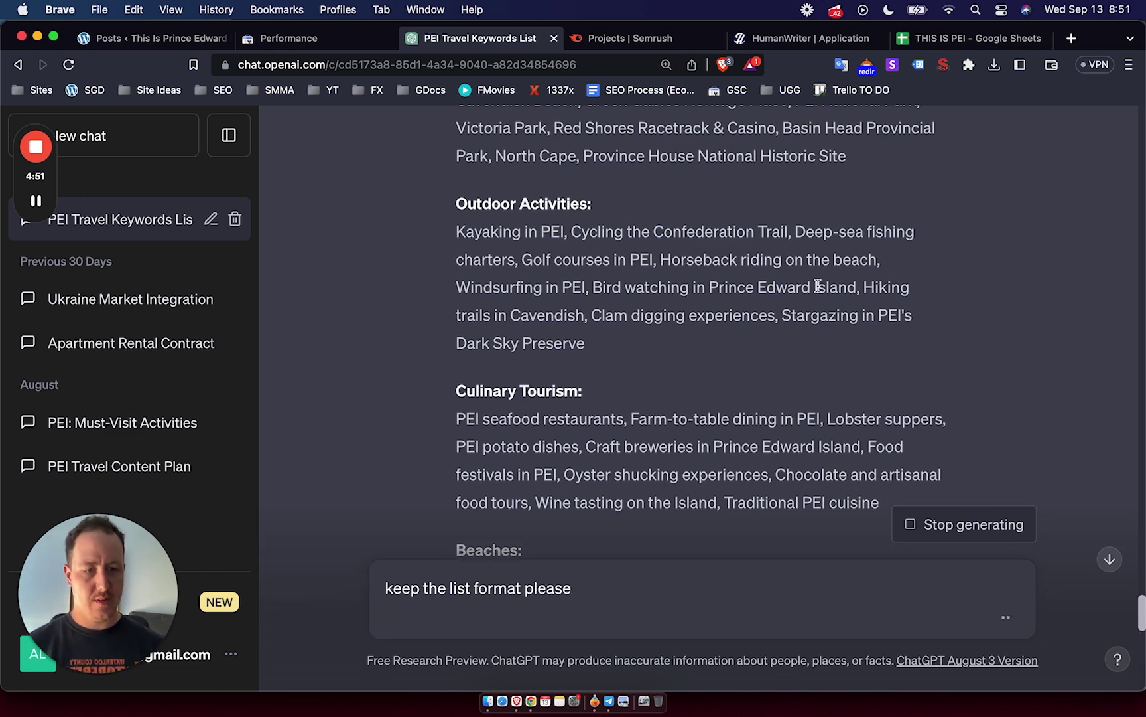
scroll(789, 436, "down", 10)
left_click(964, 524)
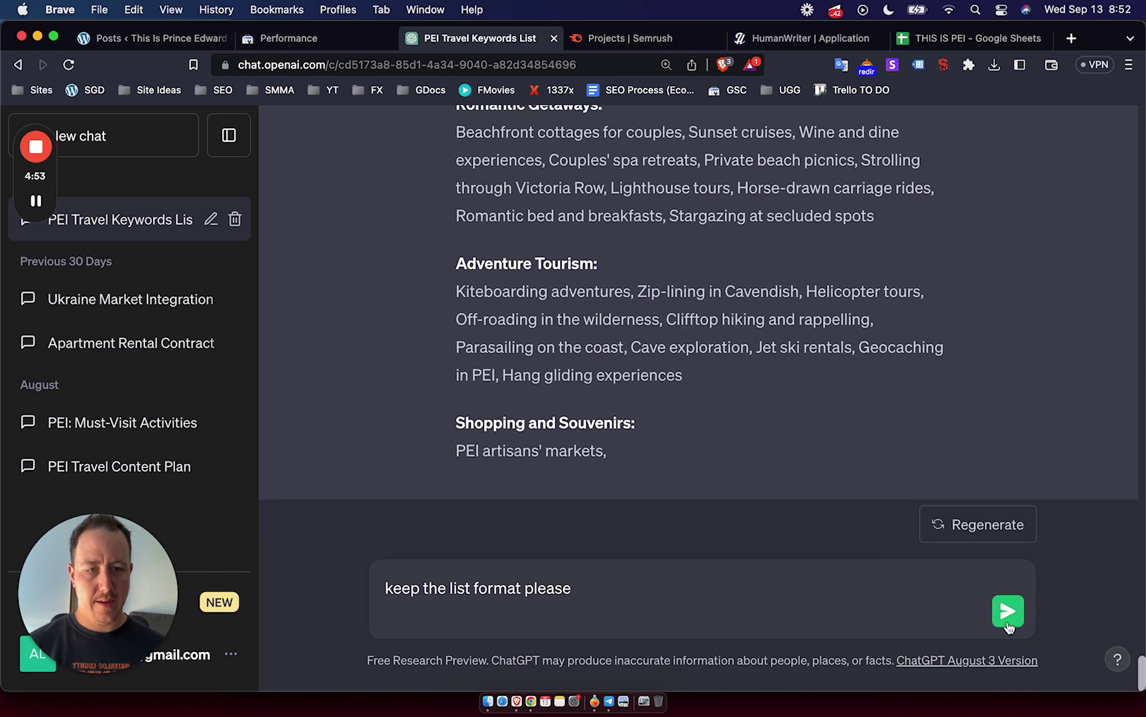
Send the list-format request, then copy the bulleted keywords from Attractions to Souvenir shops in Cavendish.
left_click(1006, 610)
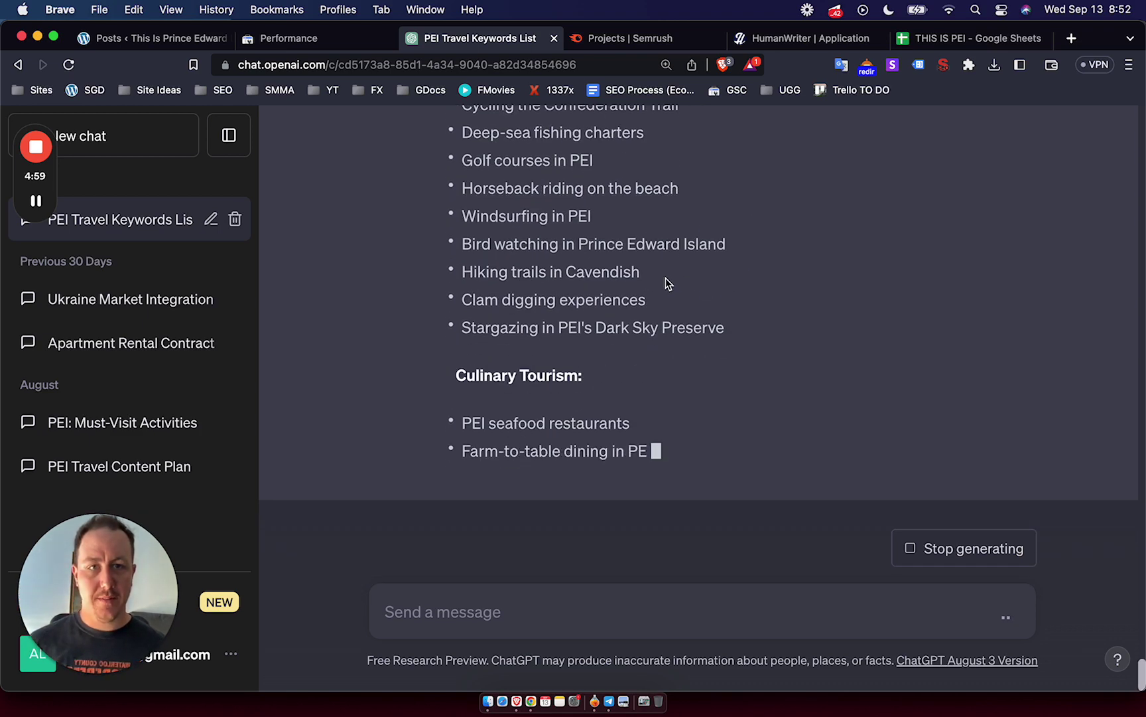
key("super+Tab")
key("super+Tab")
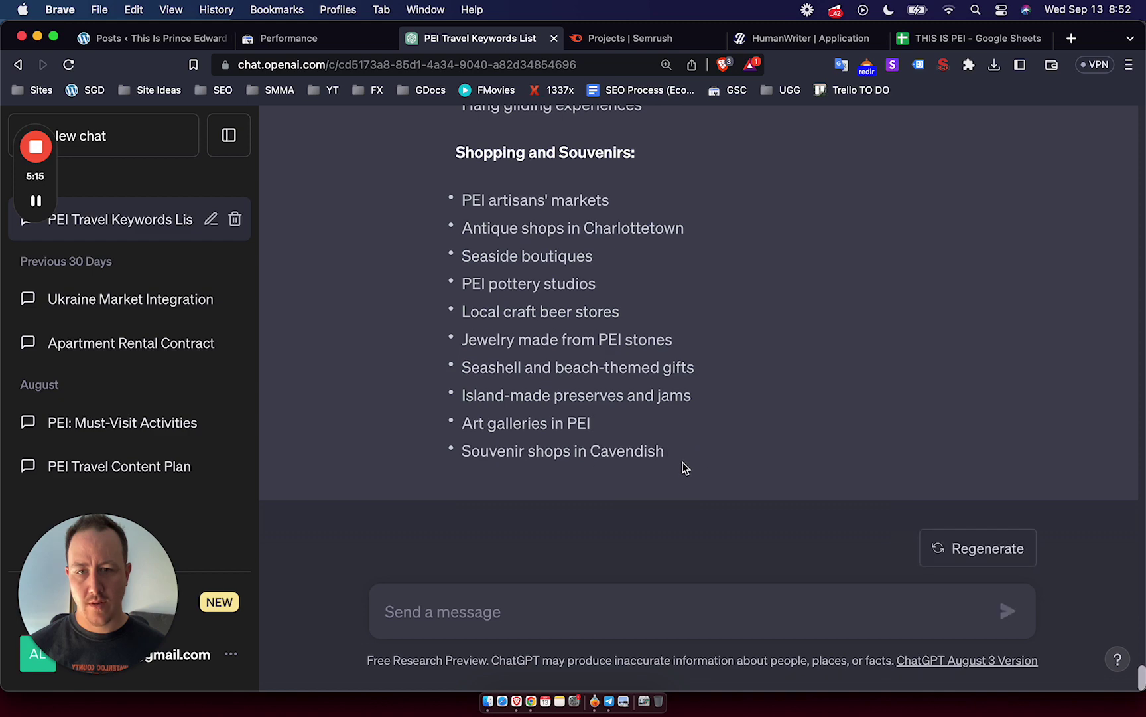
mouse_move(684, 468)
left_mouse_down()
mouse_move(677, 322)
mouse_move(537, 301)
mouse_move(543, 317)
mouse_move(481, 312)
mouse_move(469, 335)
mouse_move(464, 438)
mouse_move(706, 599)
mouse_move(720, 494)
mouse_move(619, 427)
mouse_move(684, 468)
left_mouse_up()
scroll(676, 321, "up", 3)
scroll(619, 310, "up", 15)
scroll(484, 311, "up", 10)
left_click(449, 460)
scroll(714, 502, "down", 20)
scroll(712, 489, "down", 15)
key("super+c")
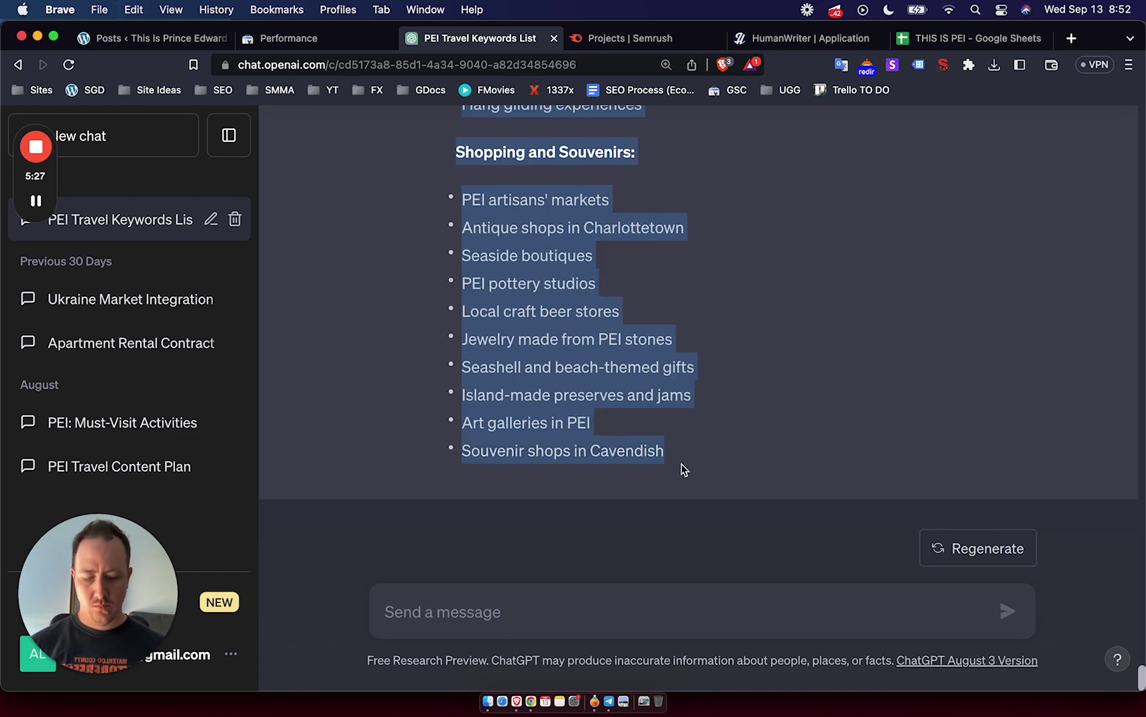
key("super+t")
Create a blank Google Doc, paste the keyword lists without formatting, and copy all the text.
type("doc")
key("Return")
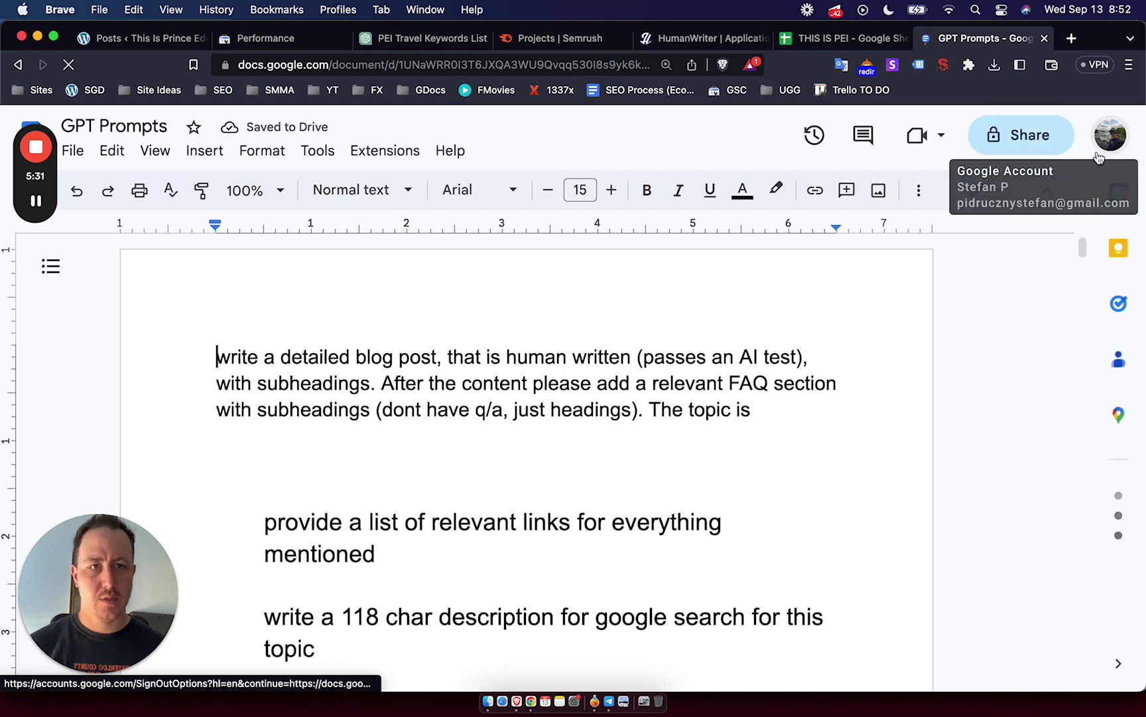
left_click(73, 151)
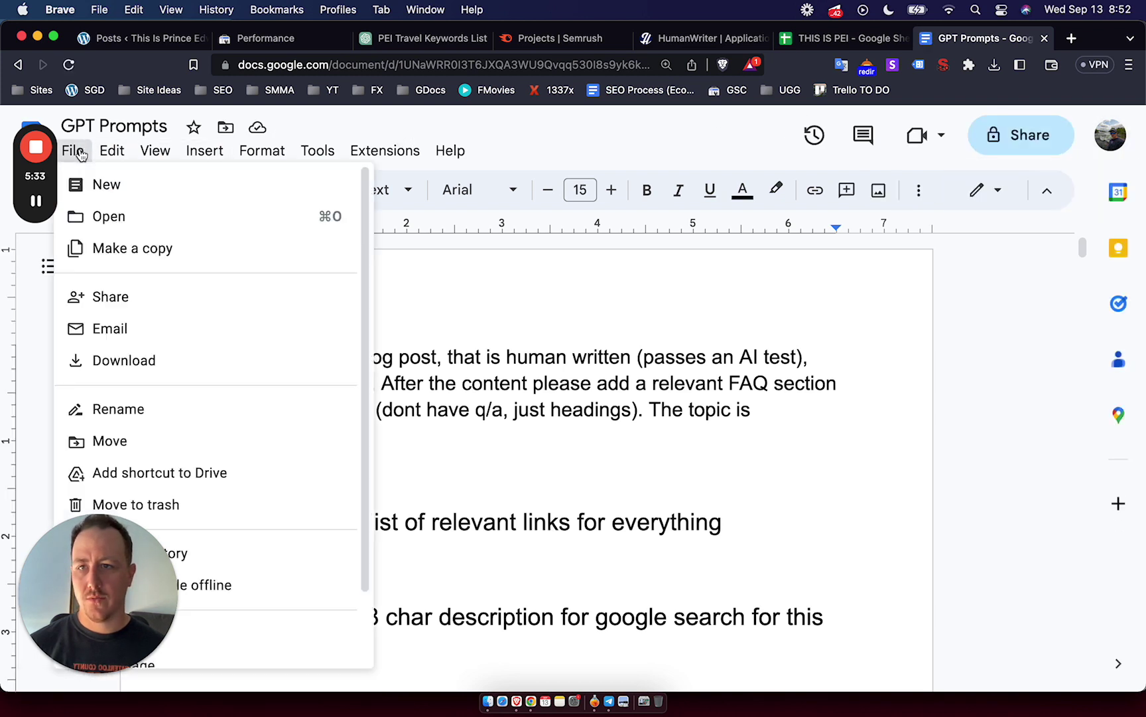
mouse_move(332, 192)
left_click(404, 192)
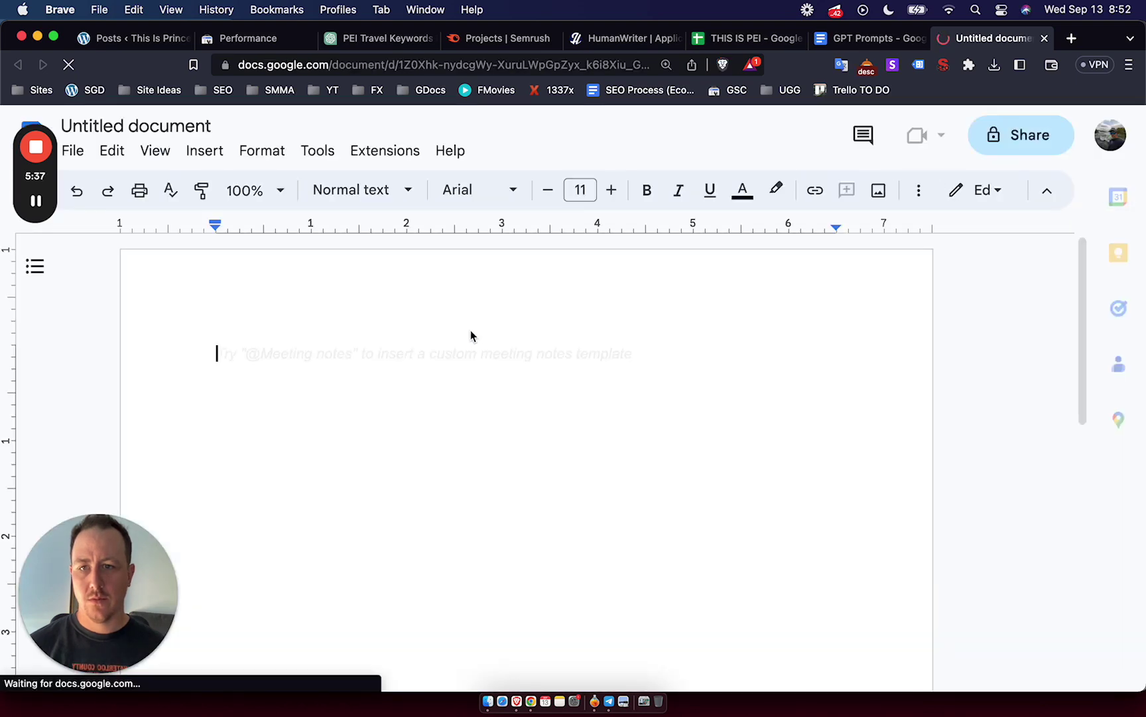
right_click(417, 352)
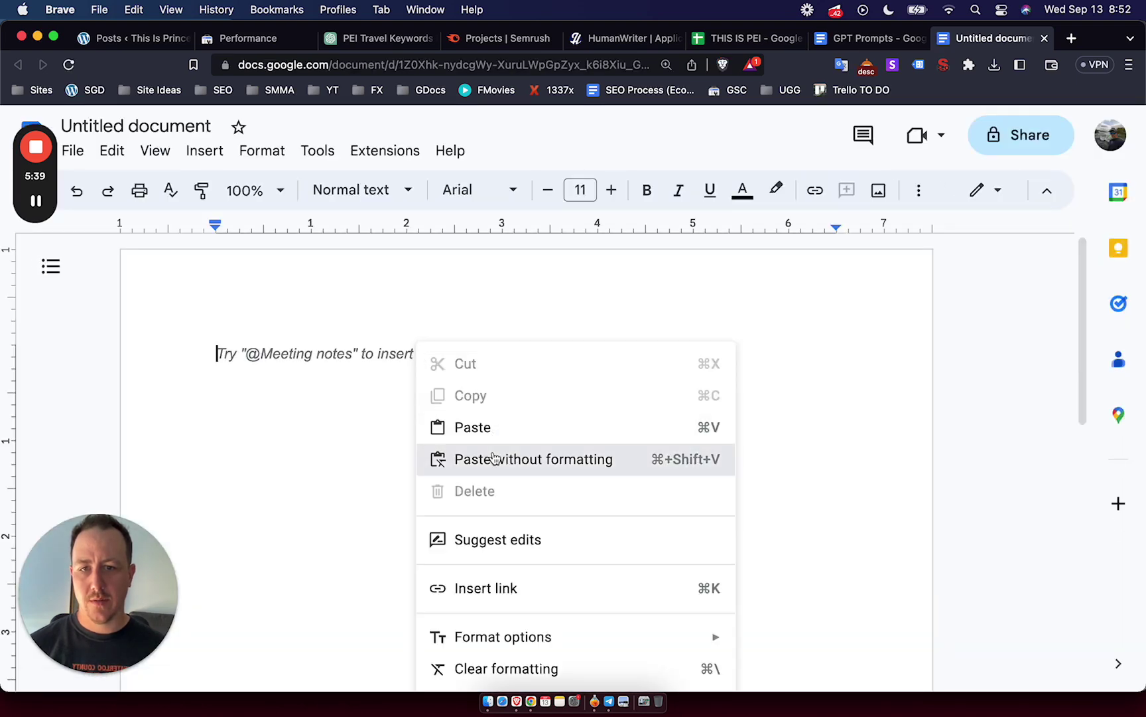
left_click(493, 456)
key("super+a")
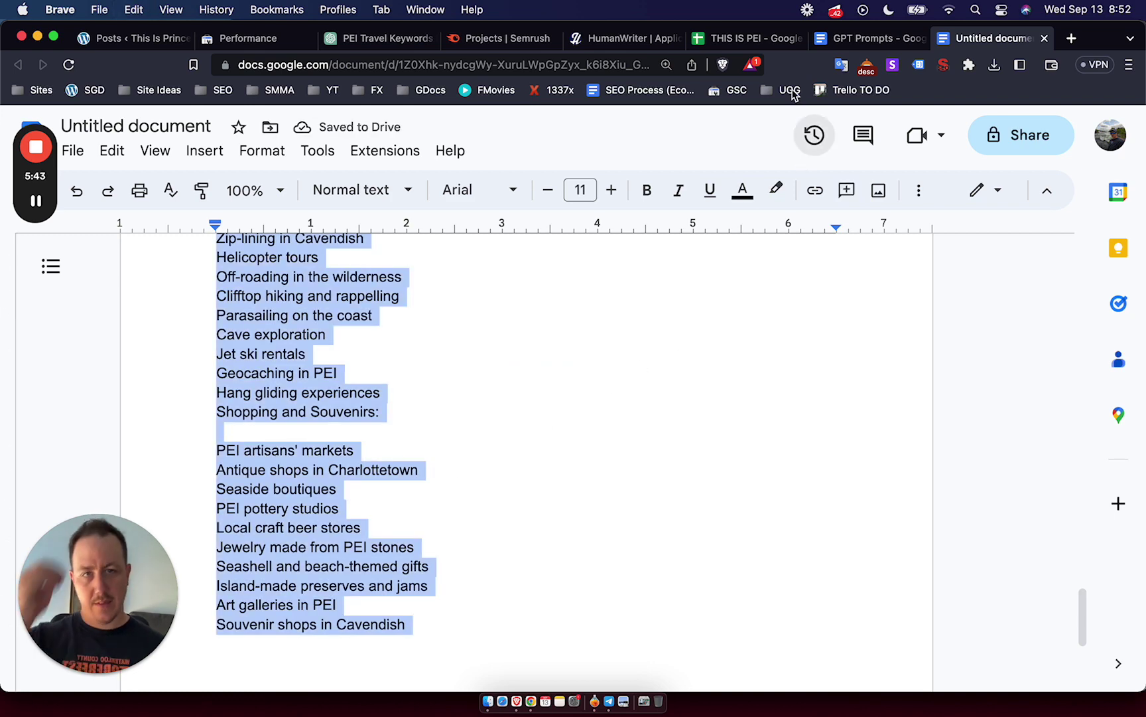
Paste the keyword lists into column A of Sheet6 and widen the column to fit.
left_click(752, 41)
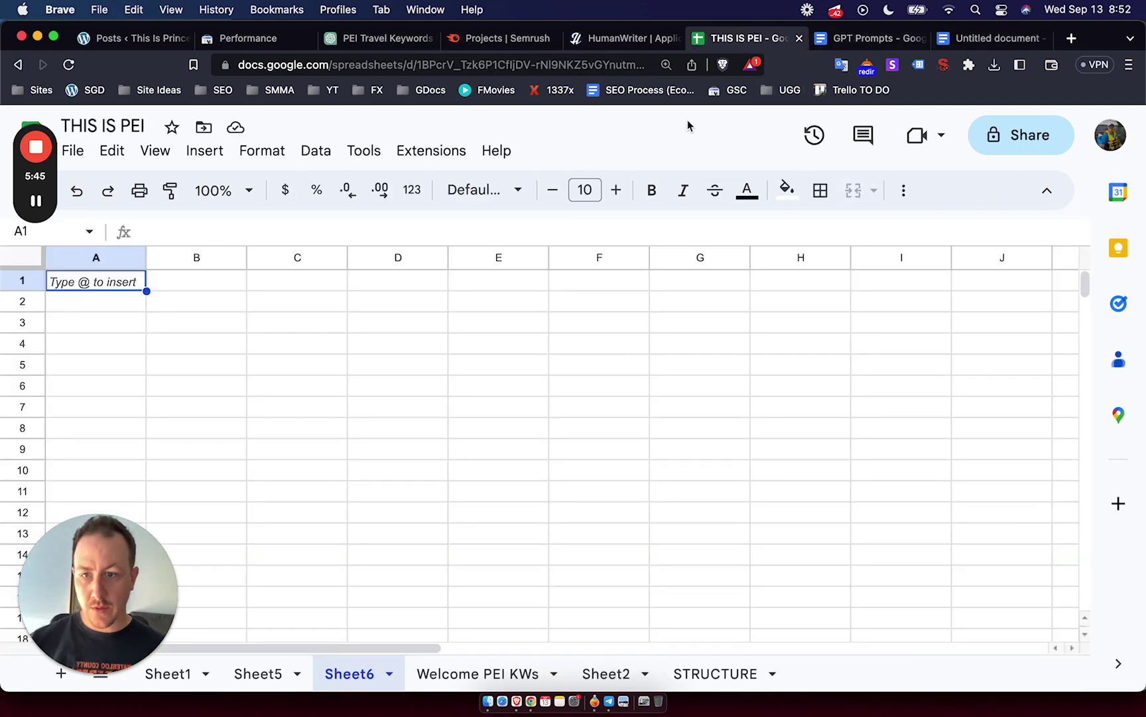
key("super+v")
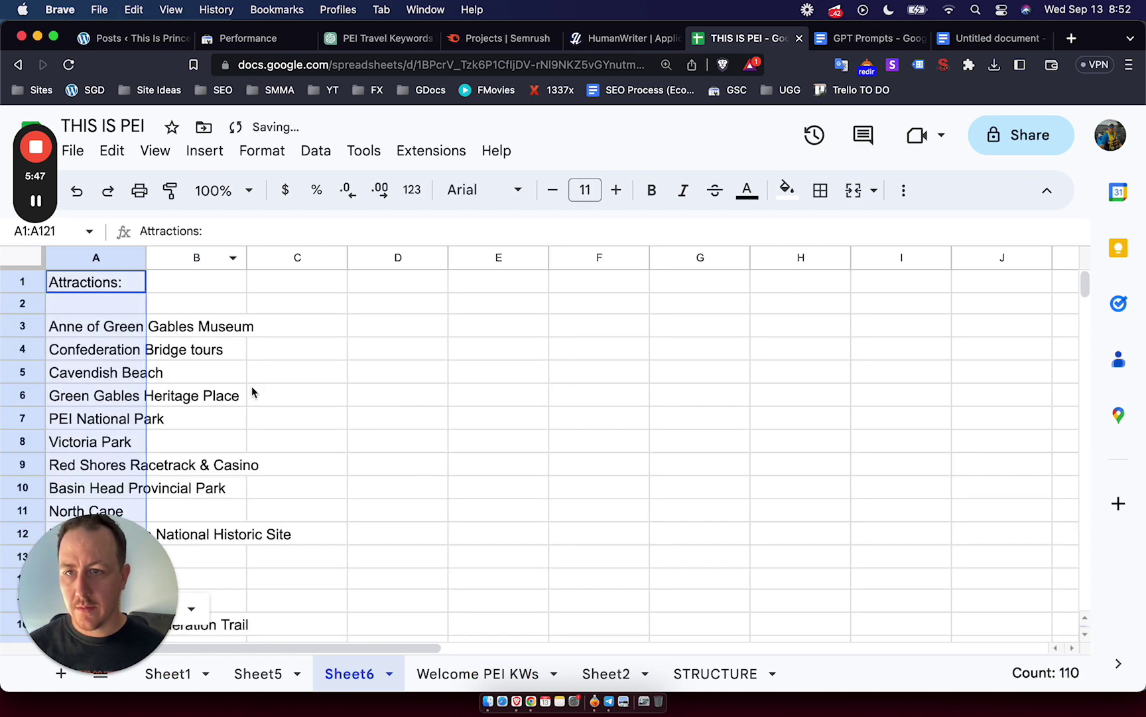
left_click(280, 393)
scroll(380, 398, "down", 5)
scroll(380, 397, "up", 5)
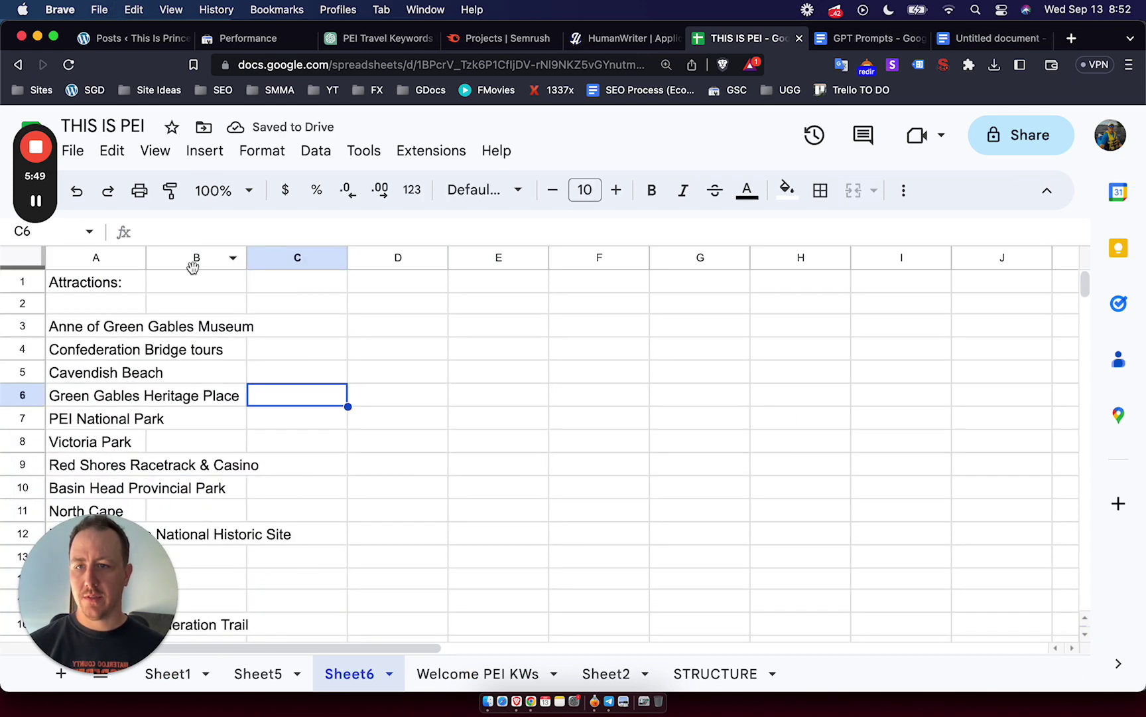
double_click(146, 256)
left_click(171, 325)
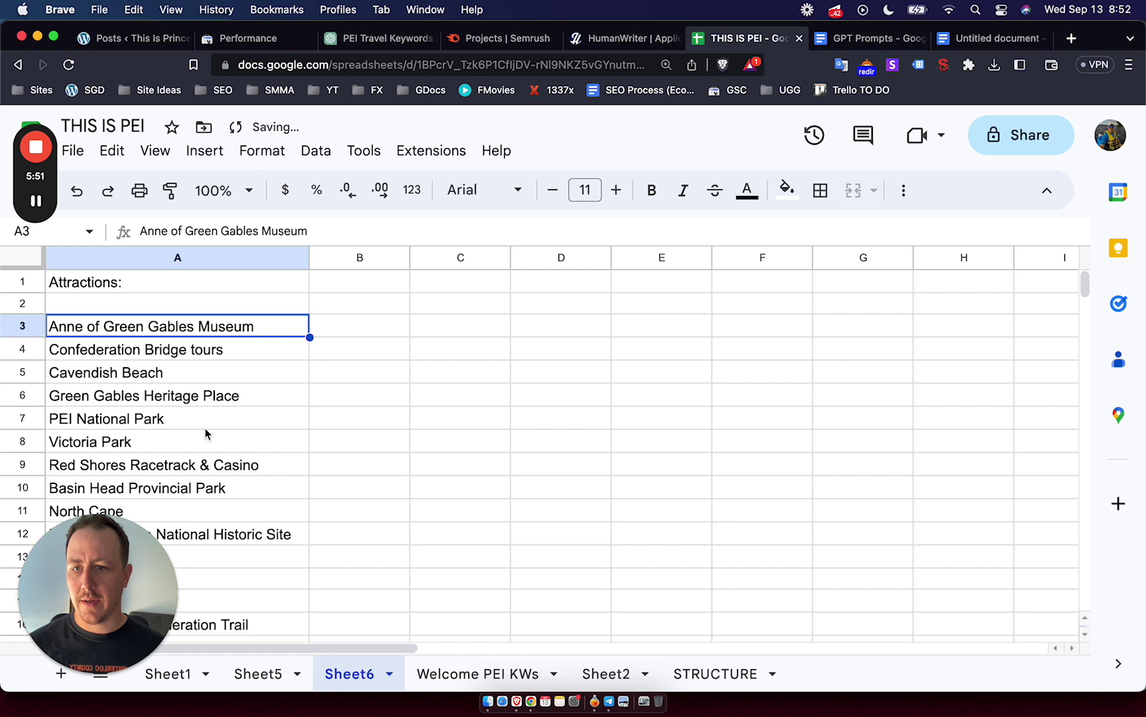
left_click_drag(120, 570, 1030, 578)
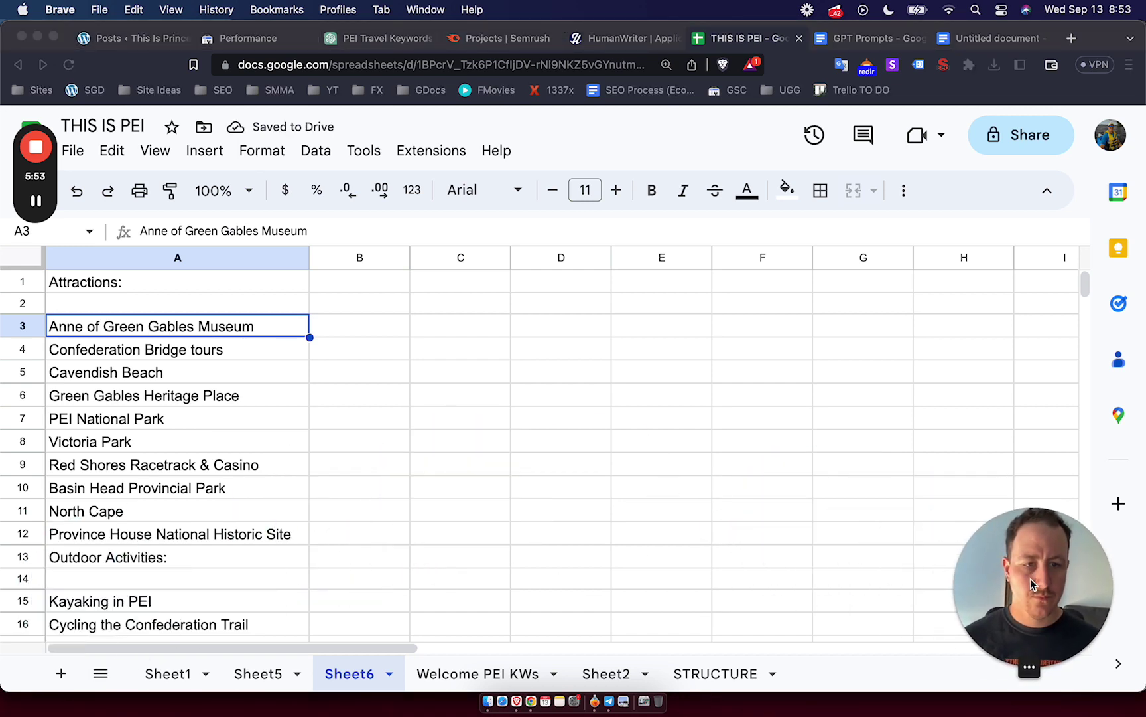
left_click(261, 354)
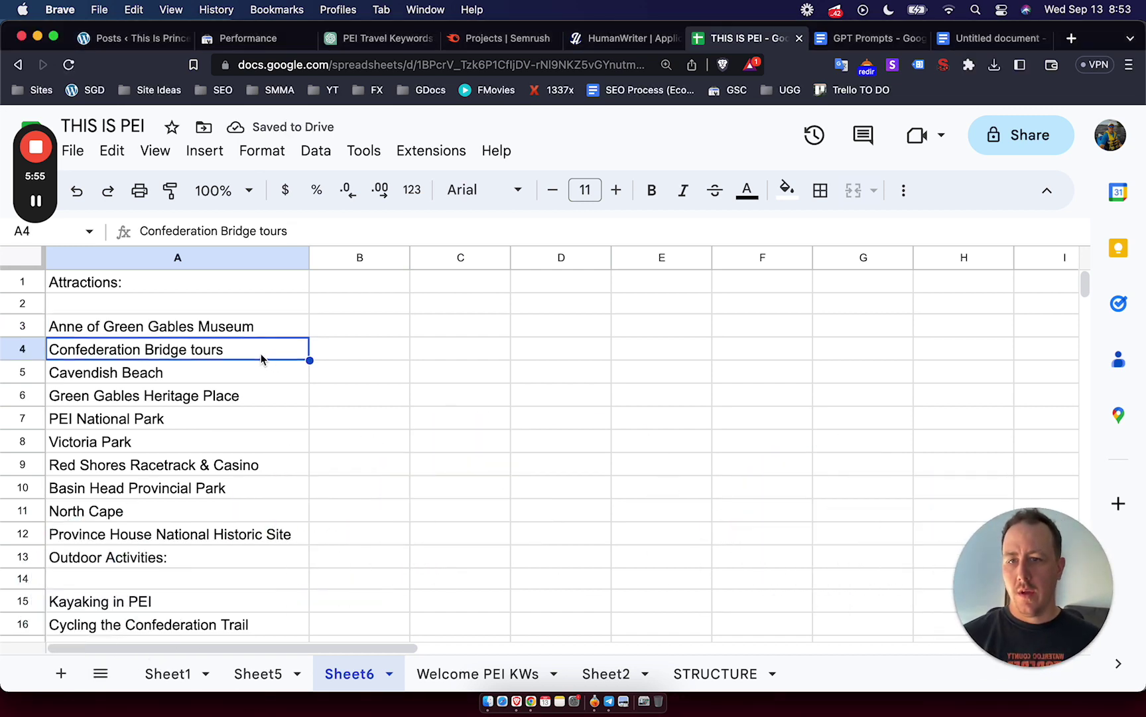
Mark x in column B beside Anne of Green Gables Museum and the following attractions.
left_click(346, 312)
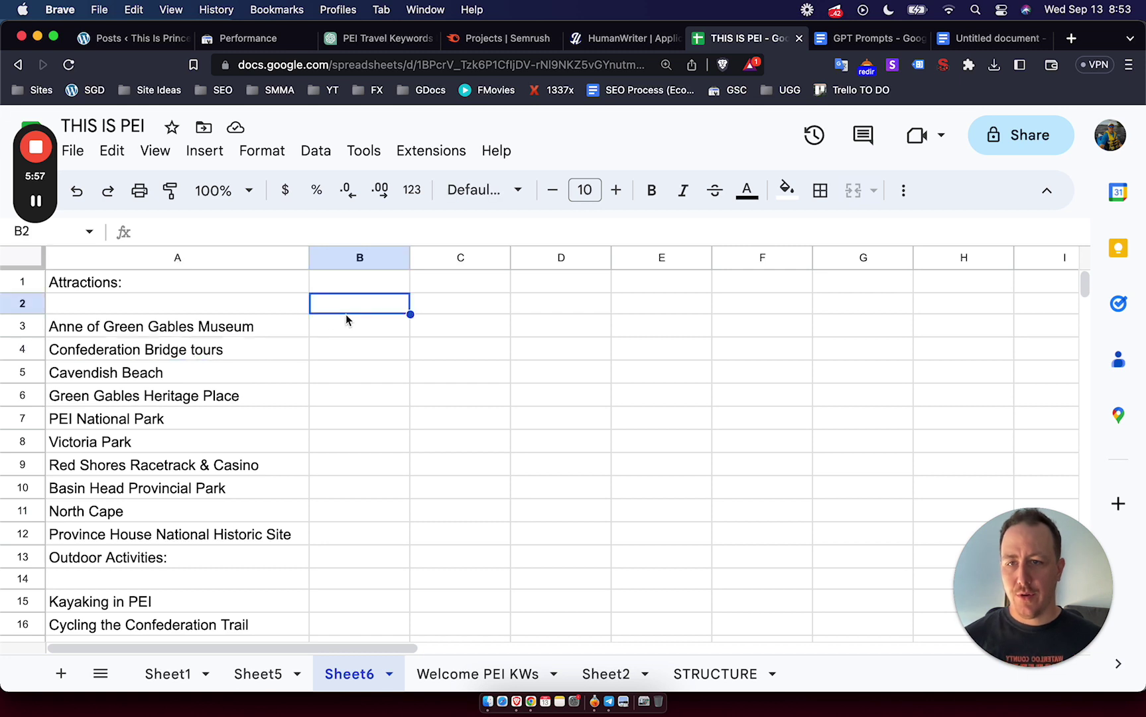
left_click(356, 331)
type("x")
key("Return")
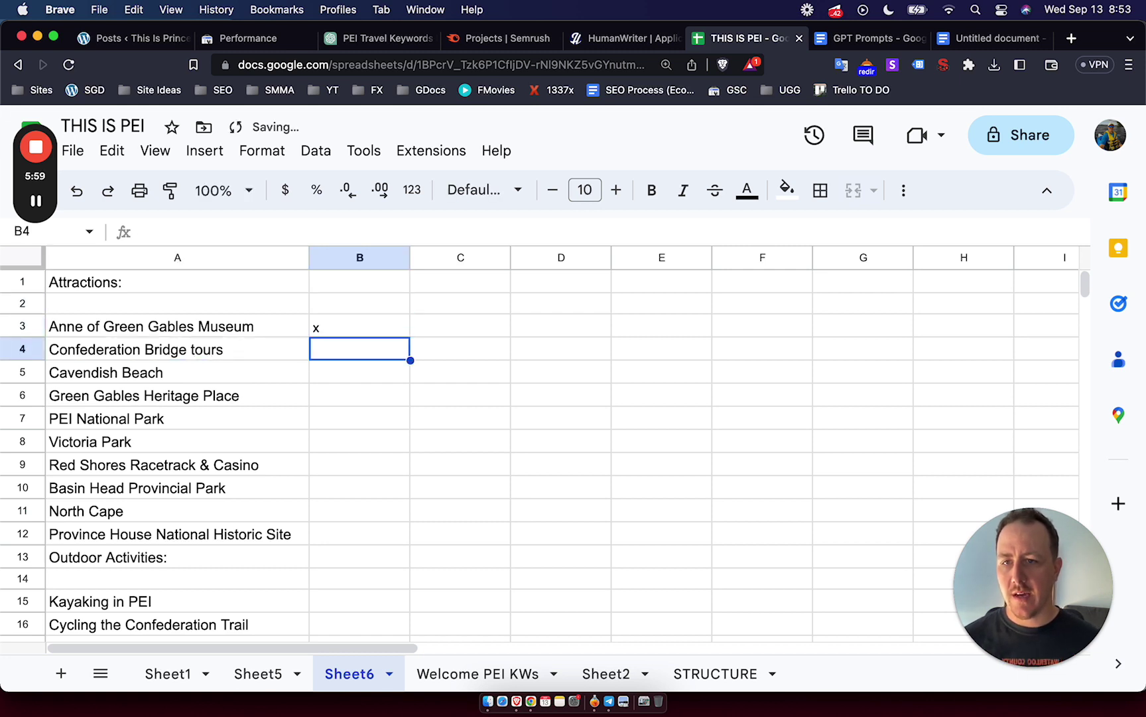
type("x")
key("Return")
type("x")
key("Return")
key("Return")
key("Up")
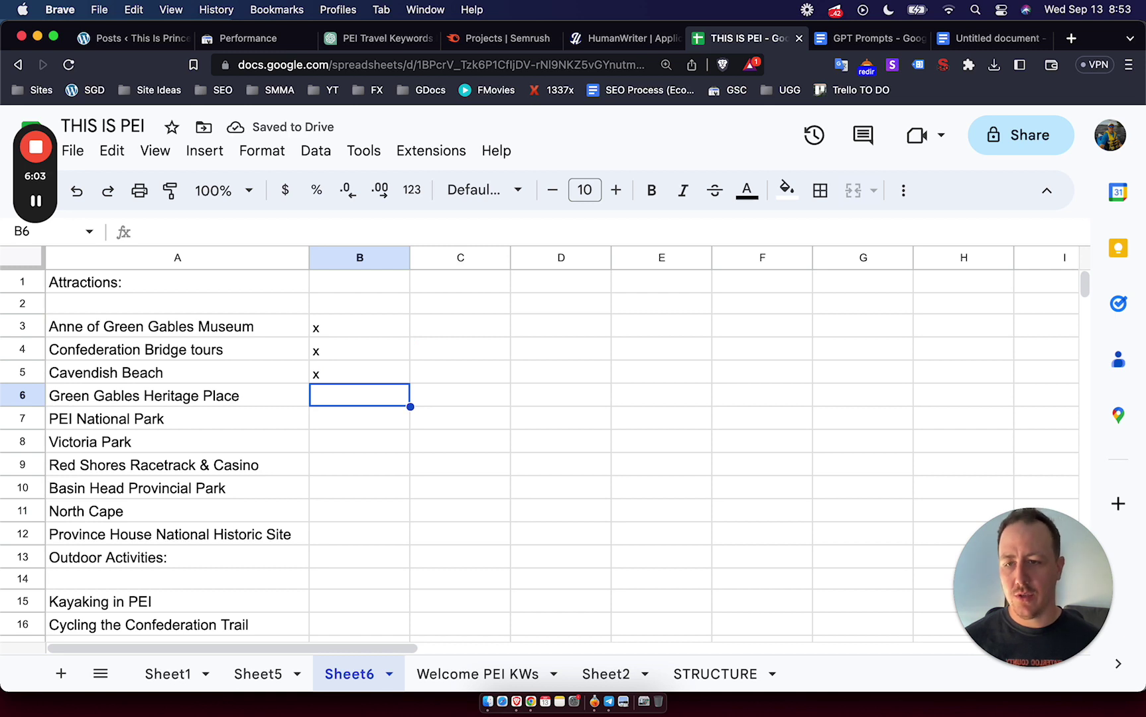
type("x")
key("Return")
type("x")
key("Return")
type("x")
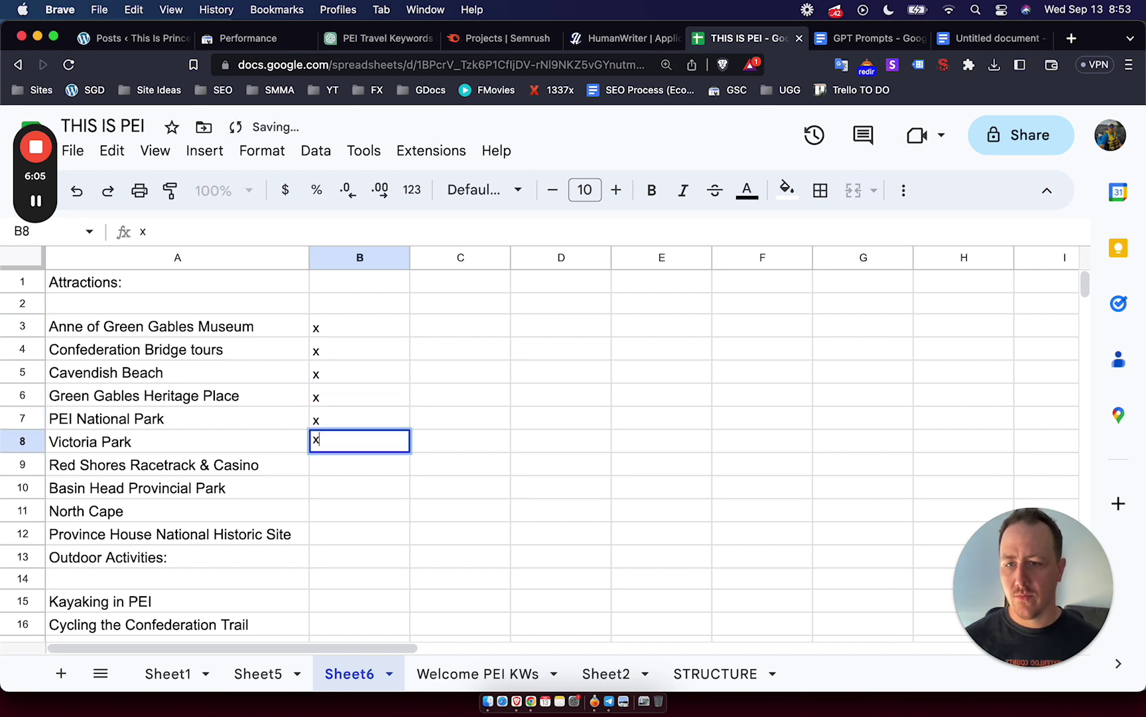
key("Return")
key("Left")
Start editing the Victoria Park keyword, then mark x beside Red Shores Racetrack & Casino and following rows.
left_click(255, 446)
double_click(255, 446)
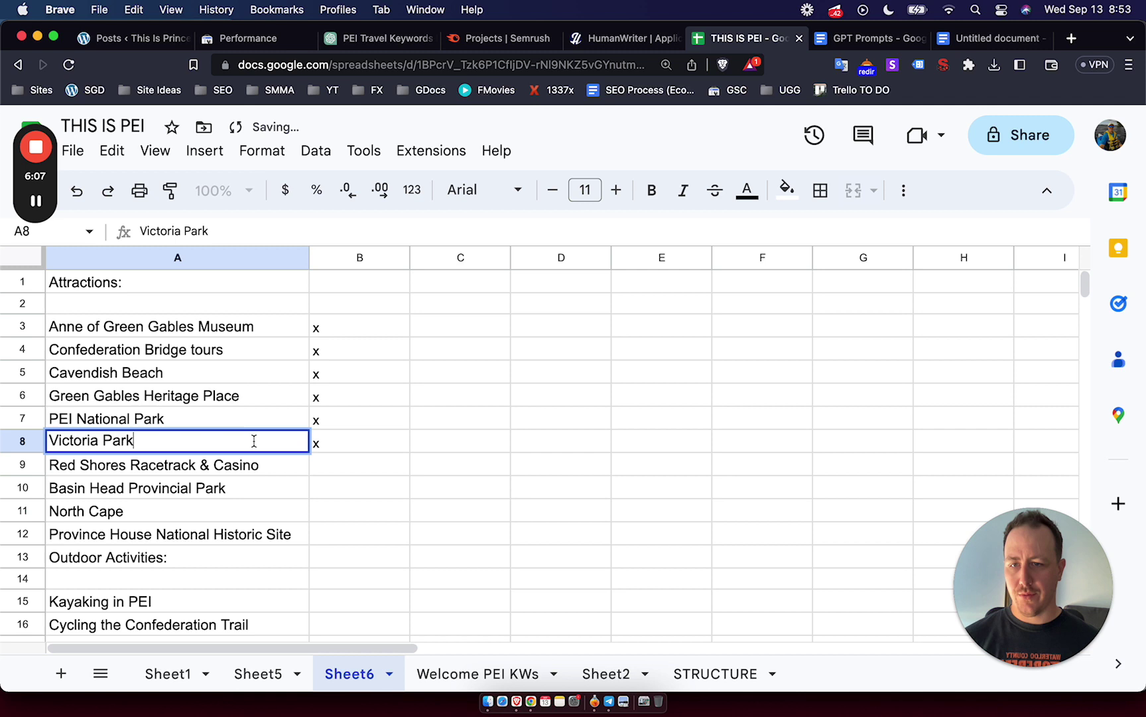
type("in Pr")
key("BackSpace")
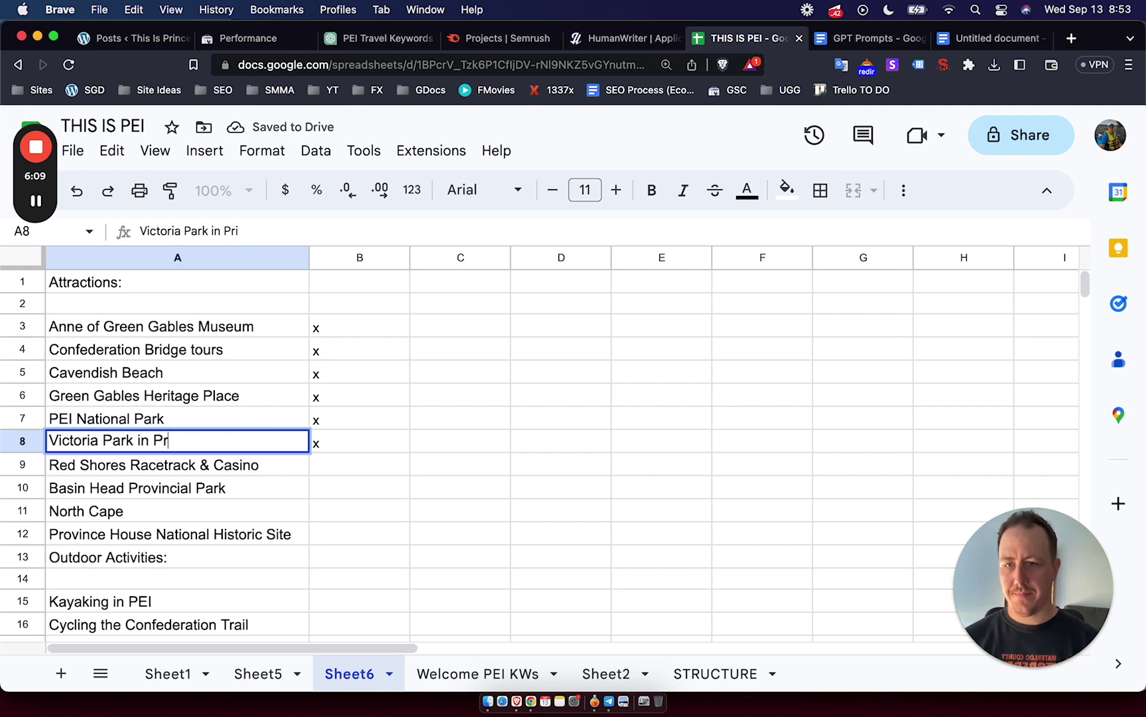
left_click(379, 471)
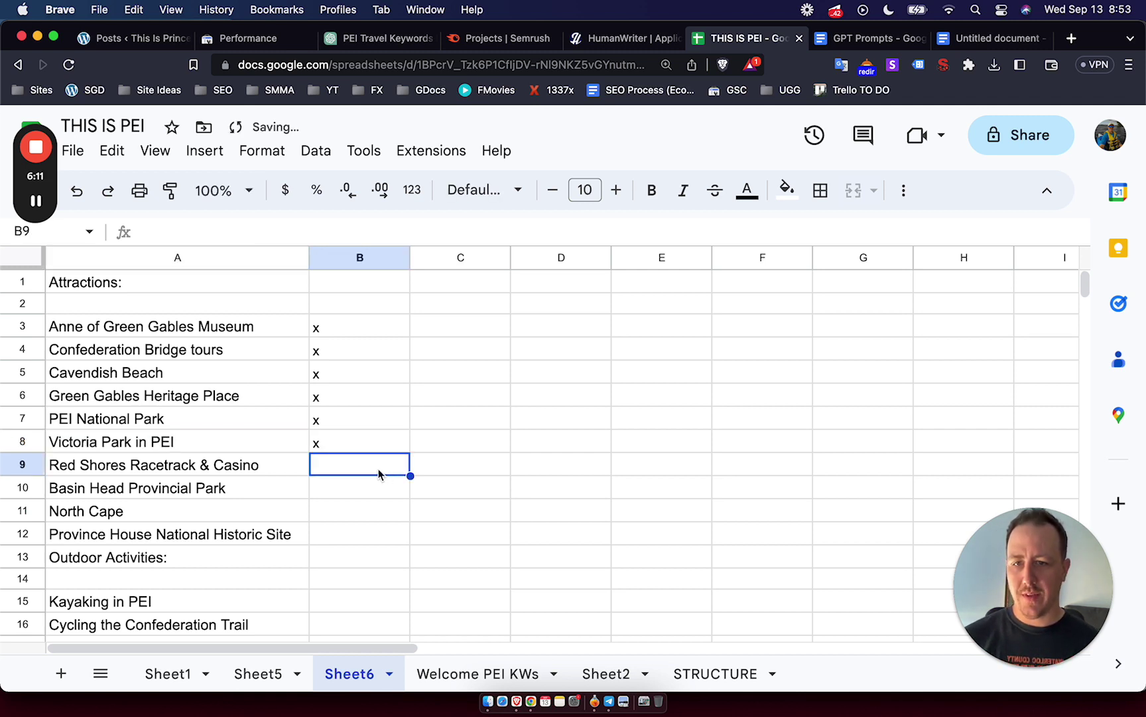
type("x")
key("Return")
type("x")
key("Return")
type("x")
key("Return")
type("x")
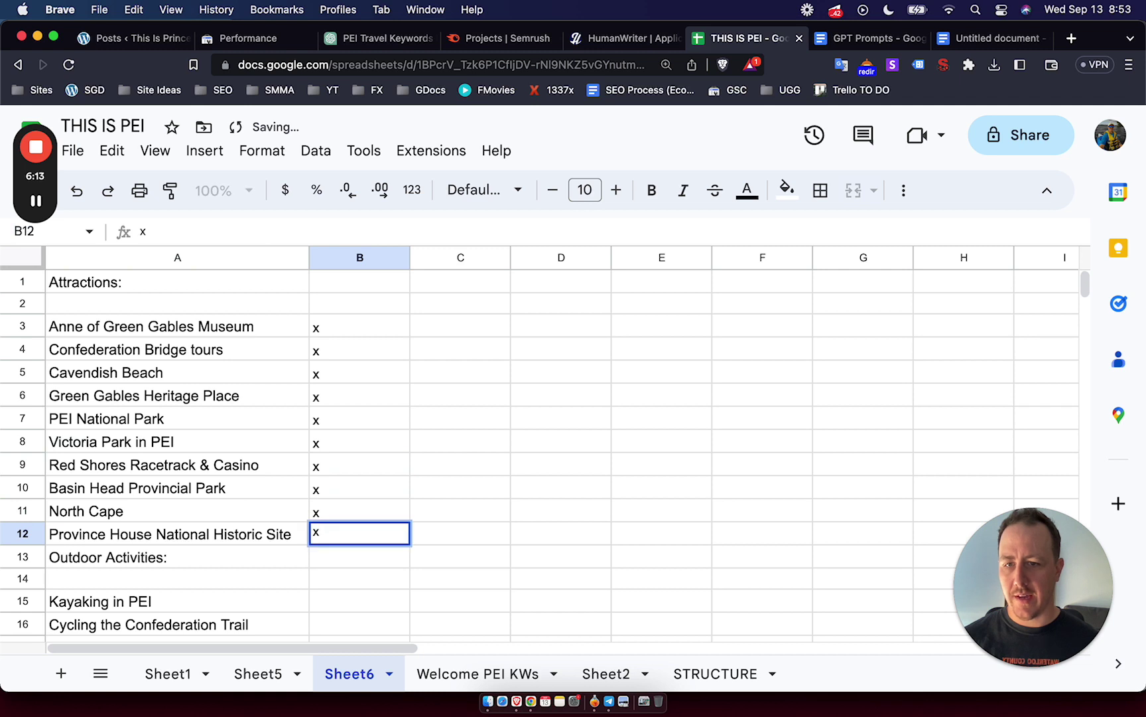
key("Return")
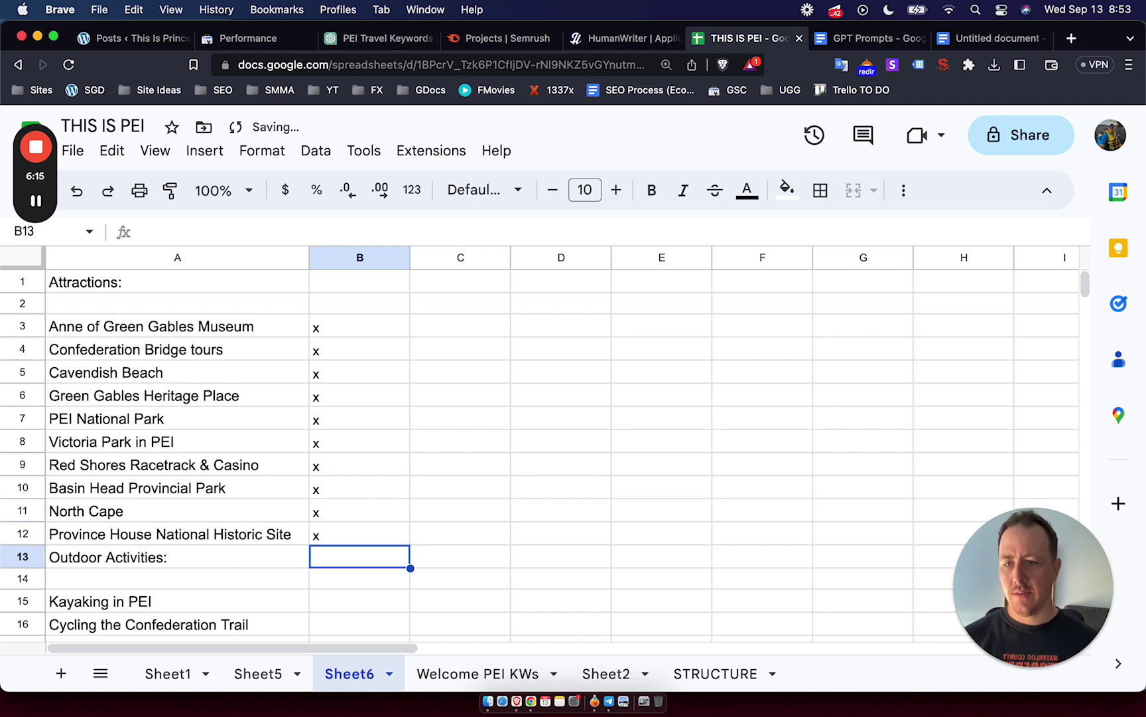
Insert a blank row above the Outdoor Activities heading.
left_click(37, 554)
right_click(38, 555)
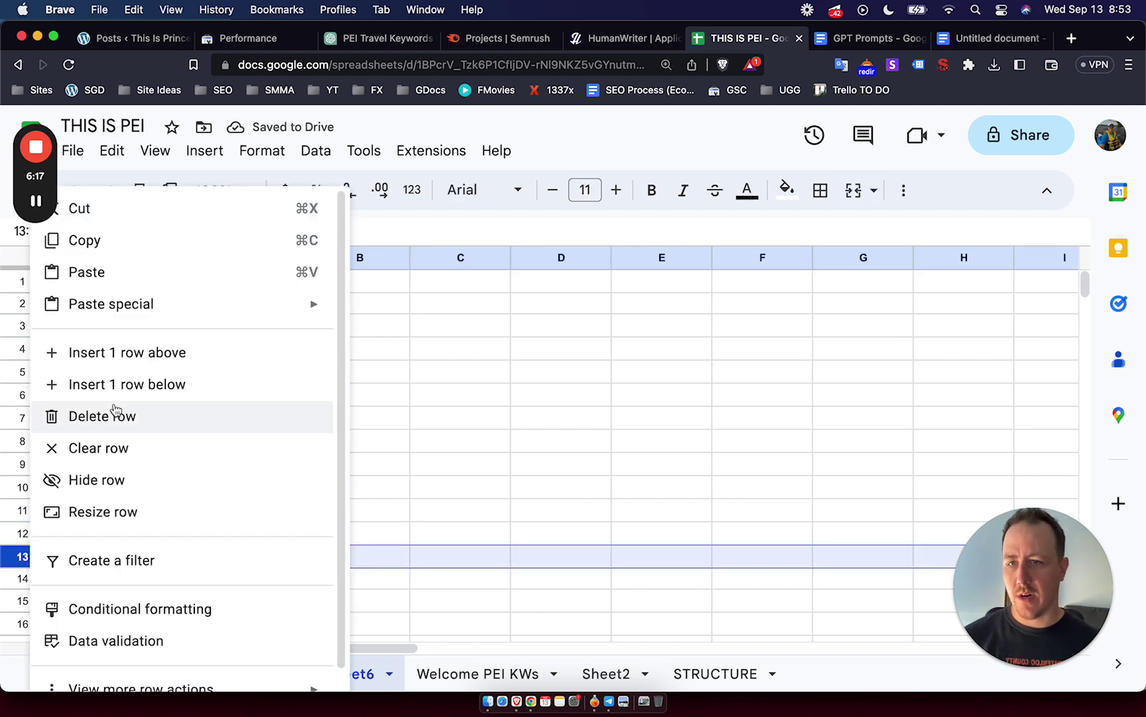
left_click(153, 350)
left_click(388, 416)
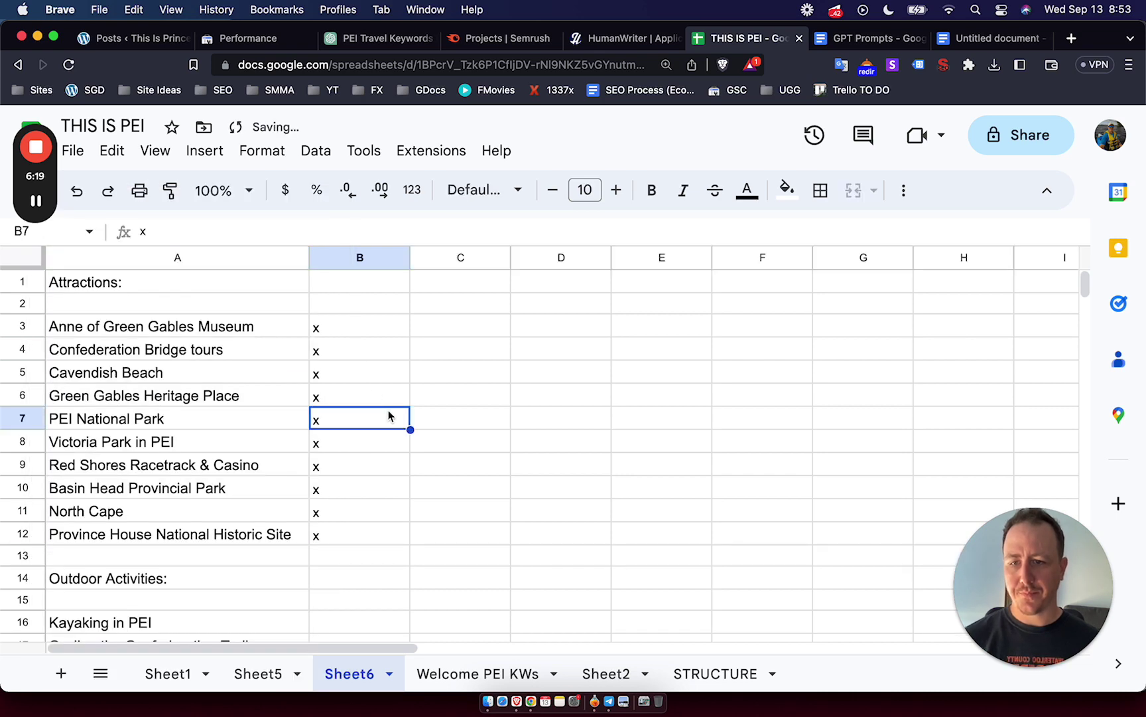
scroll(376, 466, "down", 3)
scroll(431, 458, "up", 3)
left_click(467, 450)
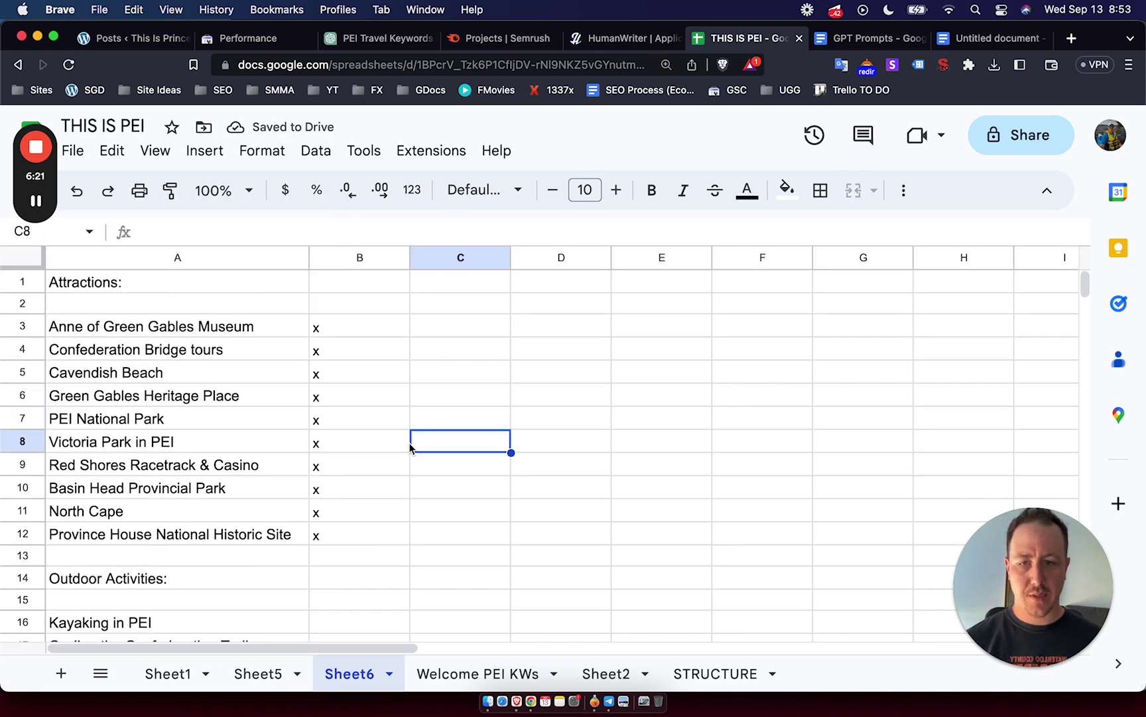
scroll(409, 448, "down", 10)
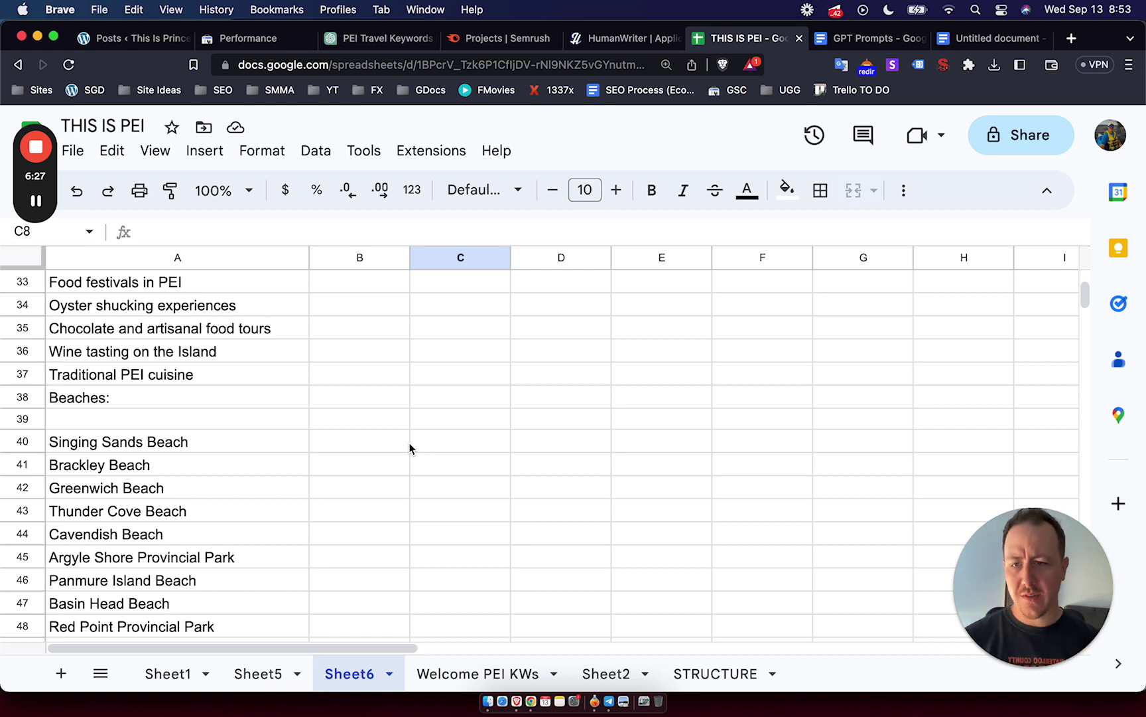
Insert a blank row above Beaches:, bold that heading, and select the Singing Sands Beach text.
left_click(28, 396)
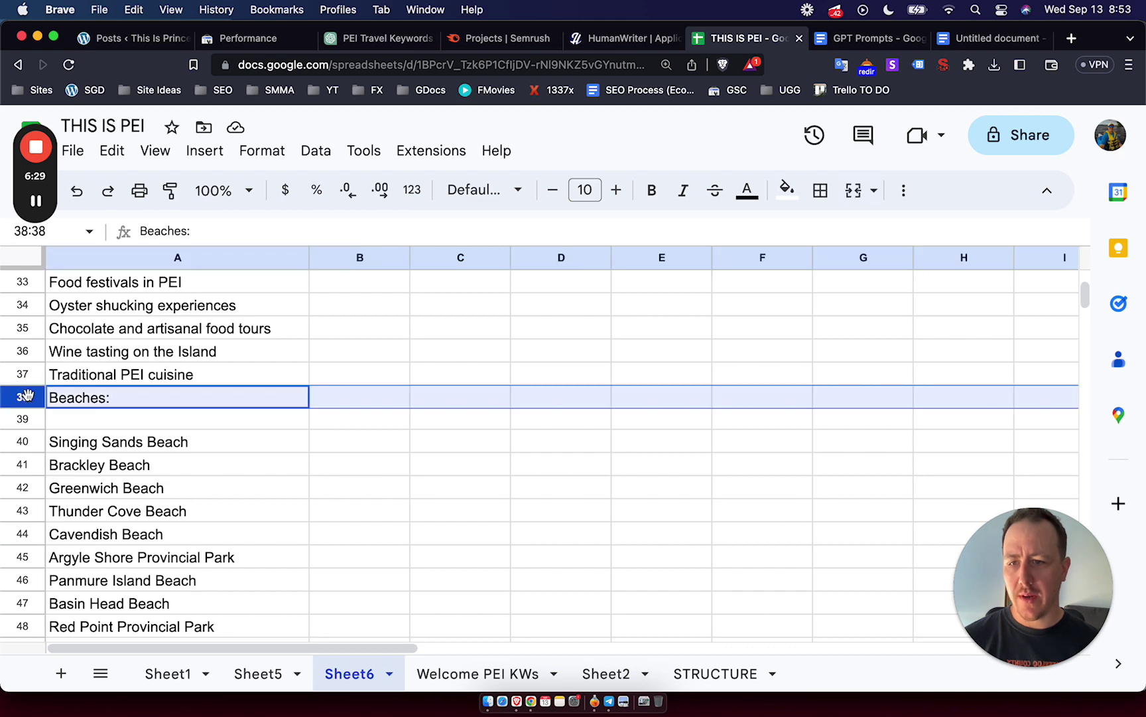
right_click(27, 396)
left_click(155, 362)
left_click(187, 485)
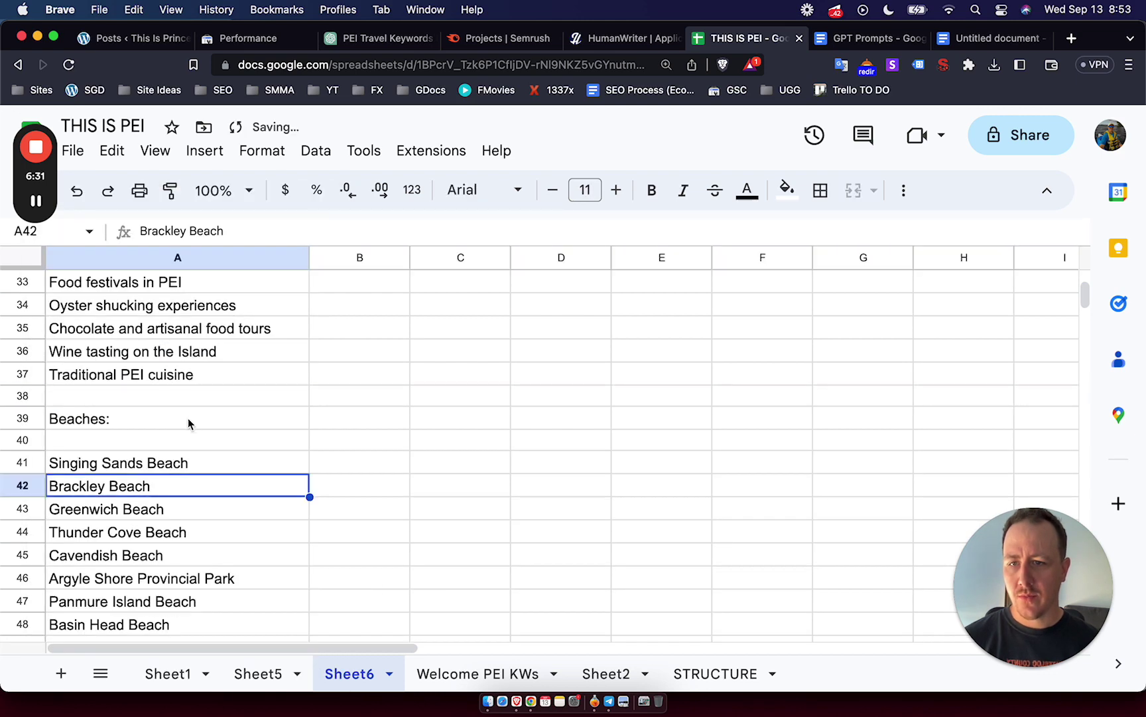
left_click(189, 418)
key("super+b")
left_click(209, 487)
left_click(178, 466)
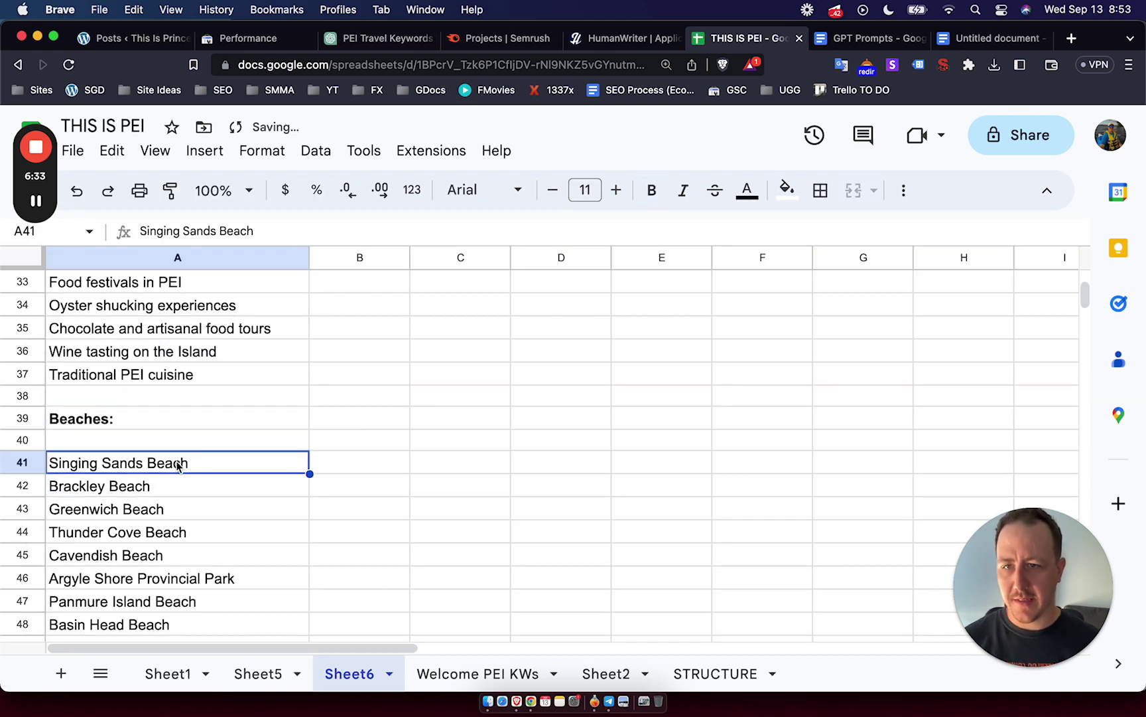
triple_click(178, 465)
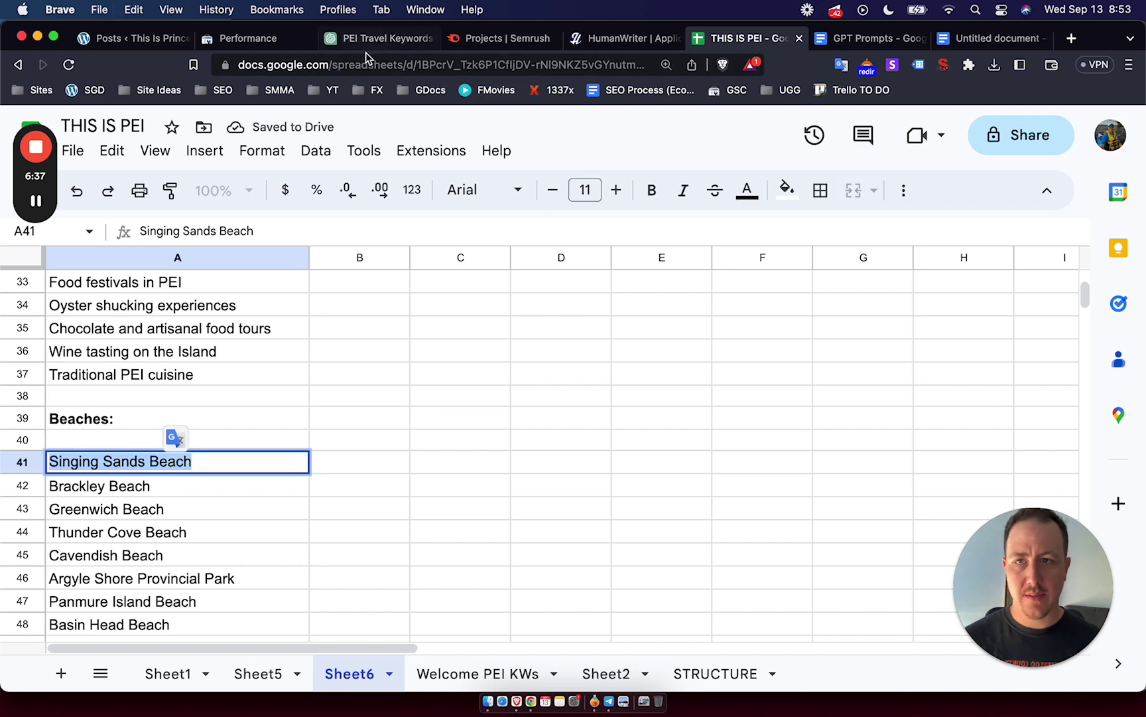
In the PEI Travel Keywords chat, request a blog post about Singing Sands Beach, PEI.
left_click(375, 39)
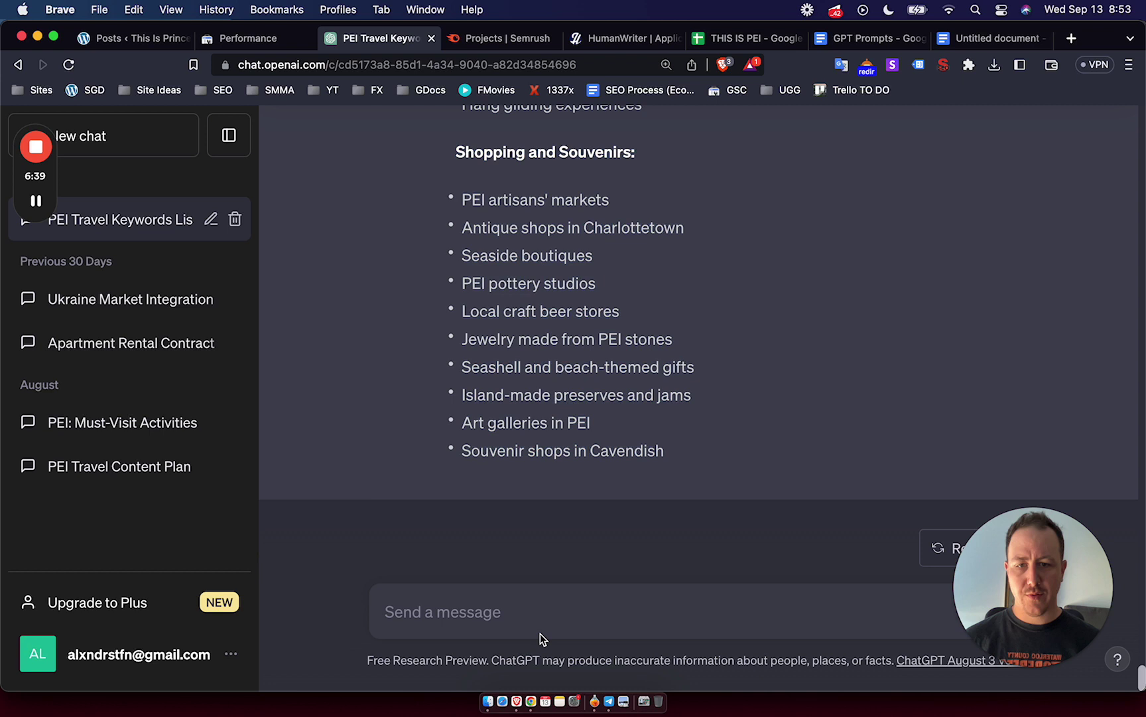
type("wri")
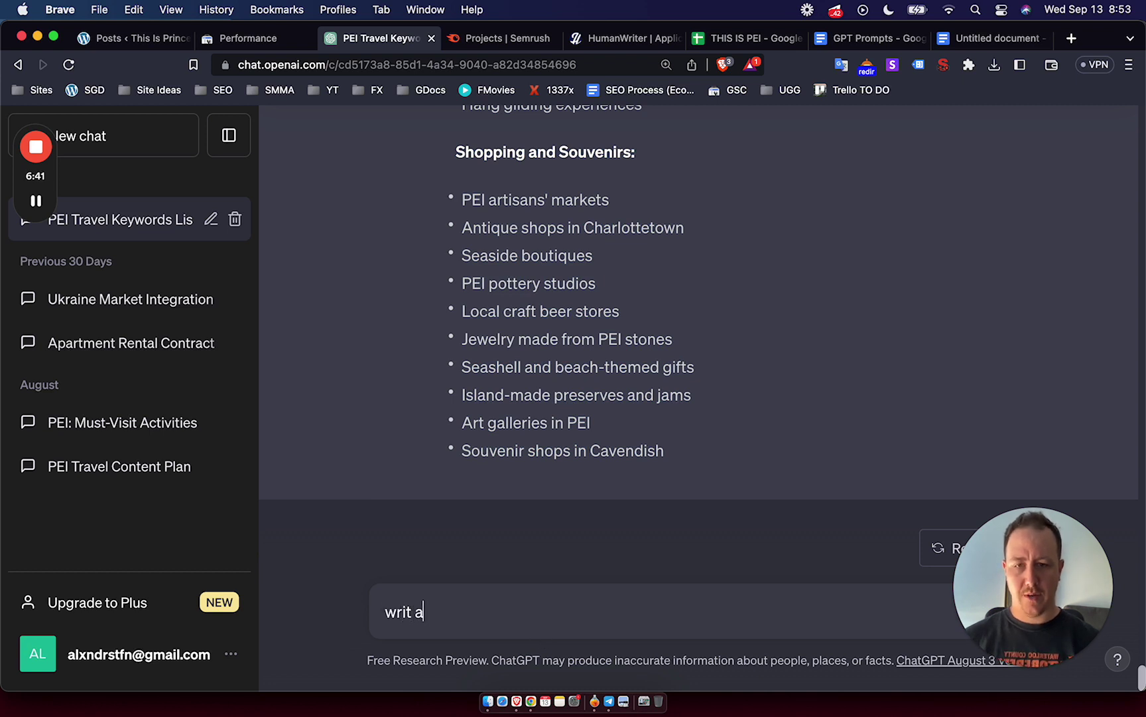
type("te a blog po")
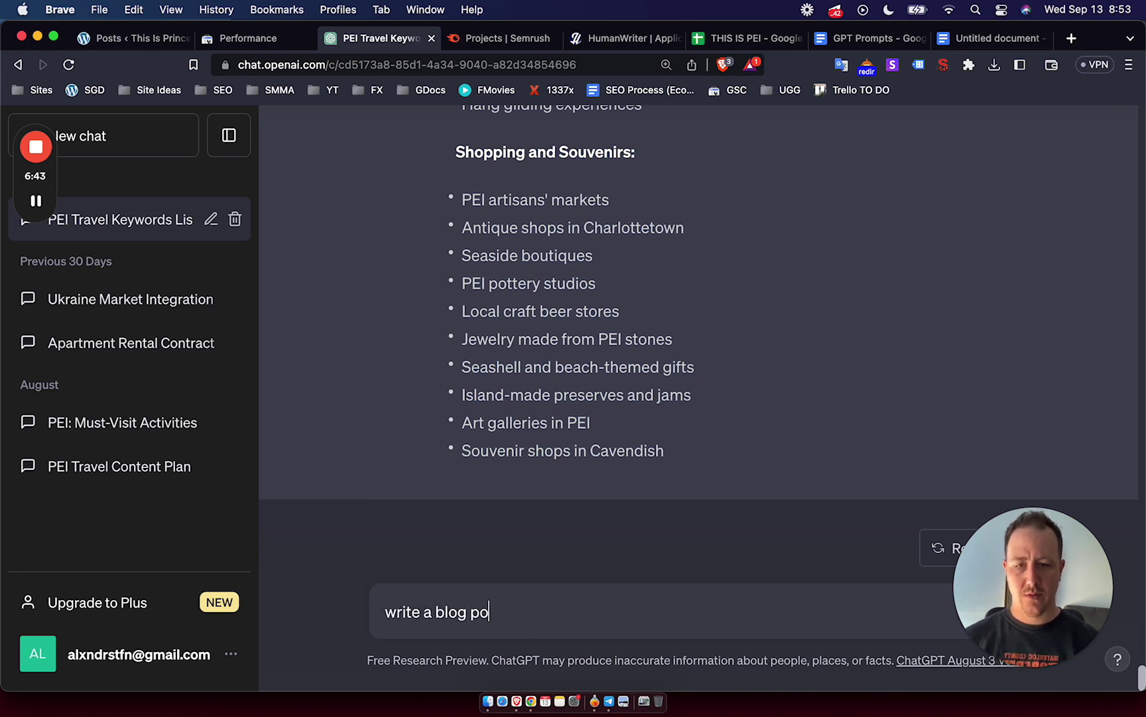
type("st about Singing Sands Beach, PEI")
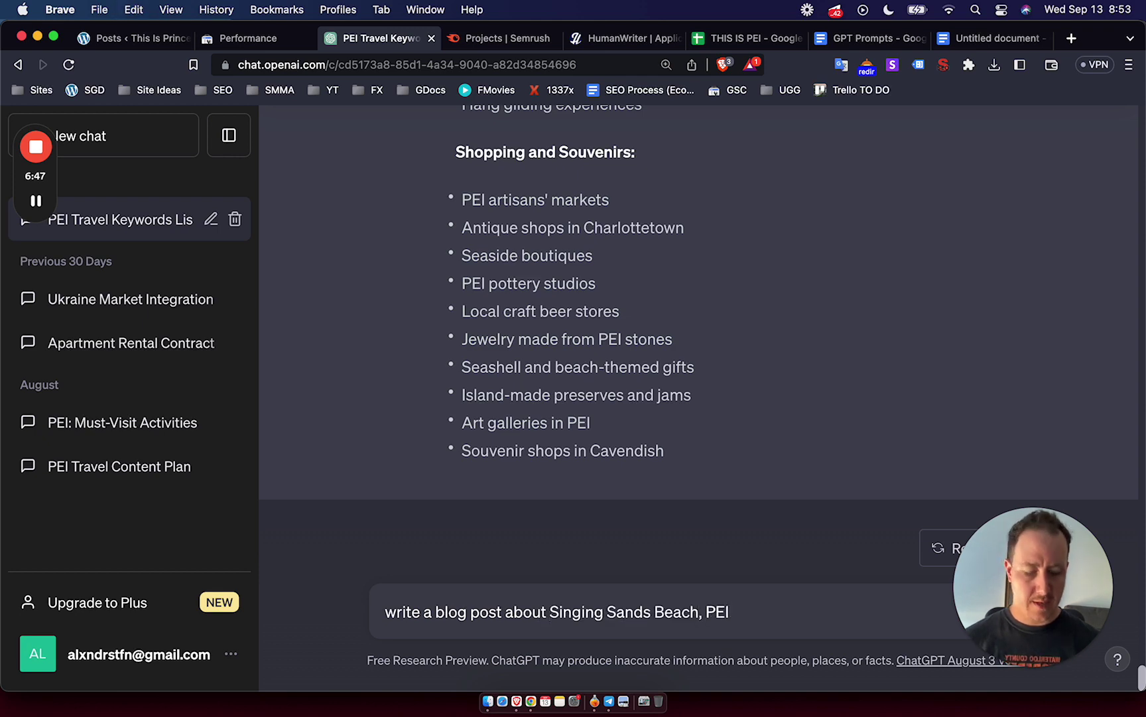
key("Return")
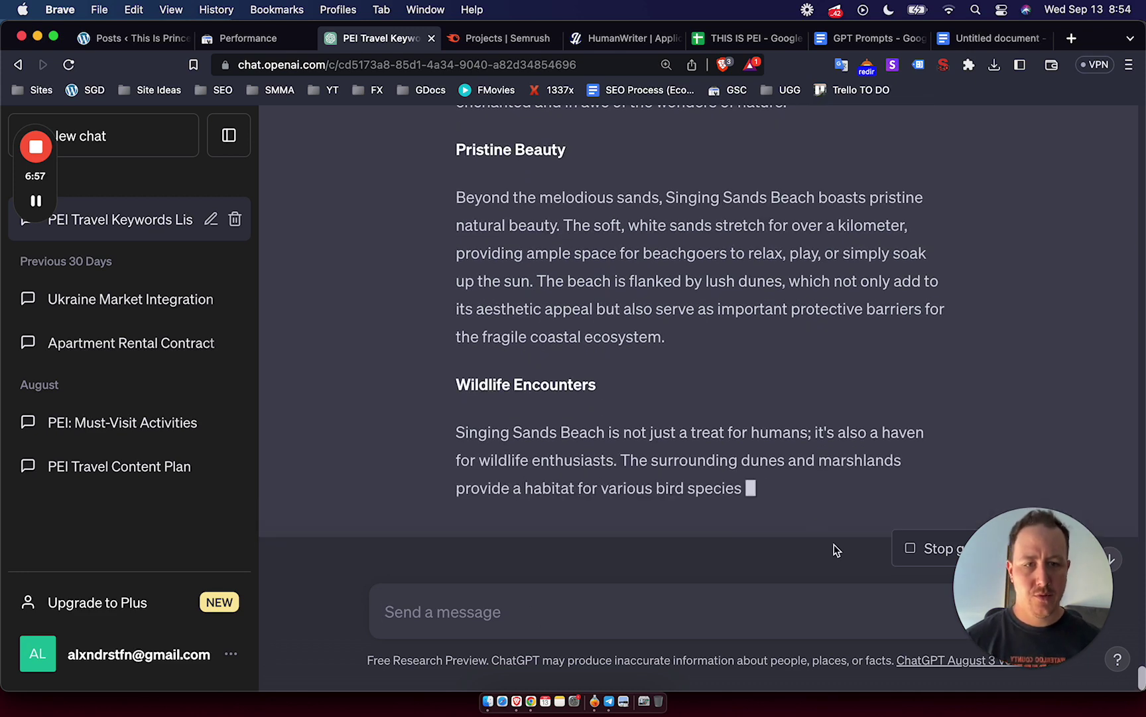
Stop the draft, request a formal rewrite with helpful information for PEI travelers, then select the reply.
left_click(912, 548)
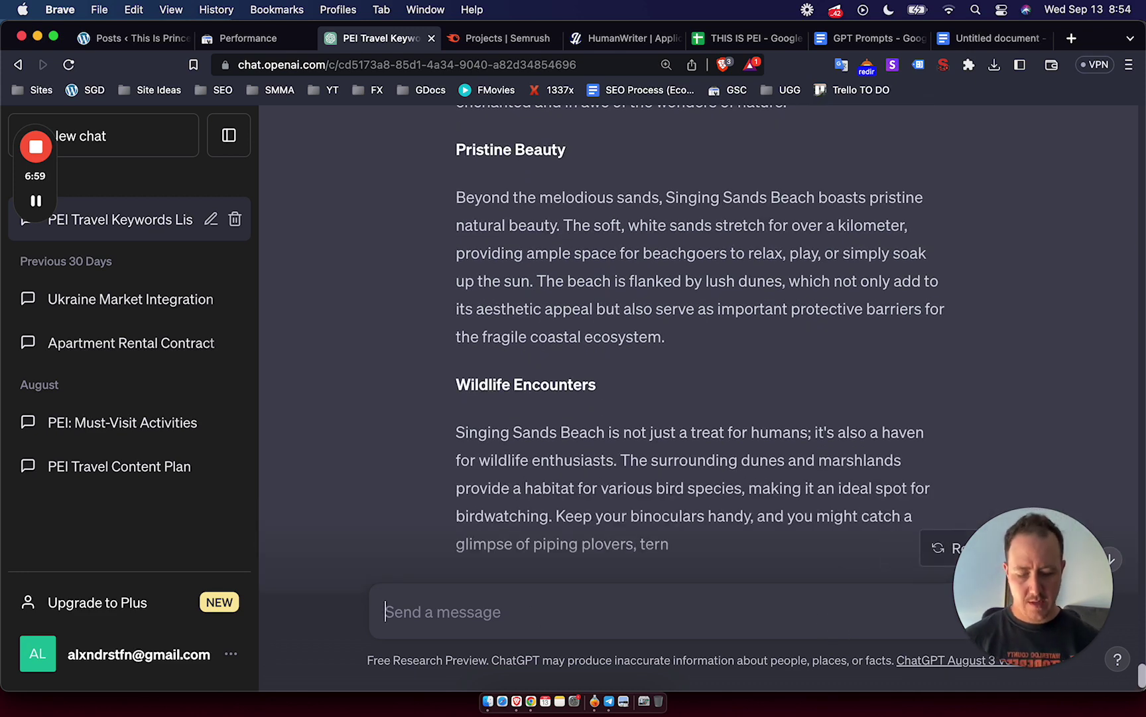
type("make it more formal and")
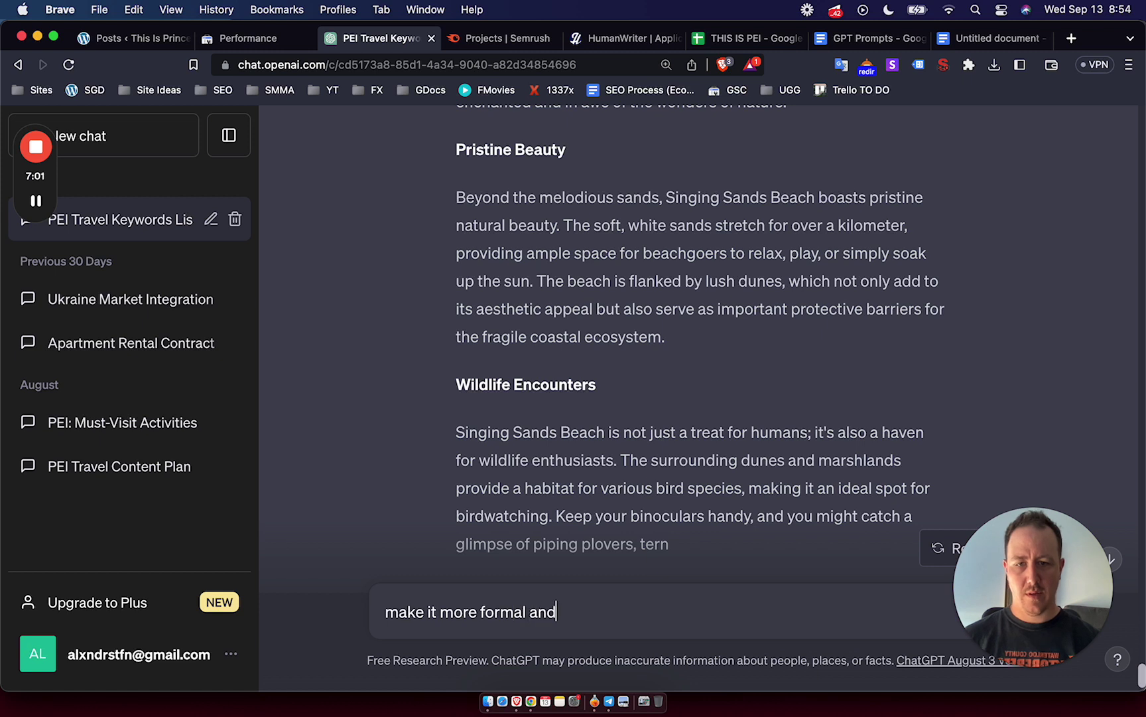
type(" professional with helpfu")
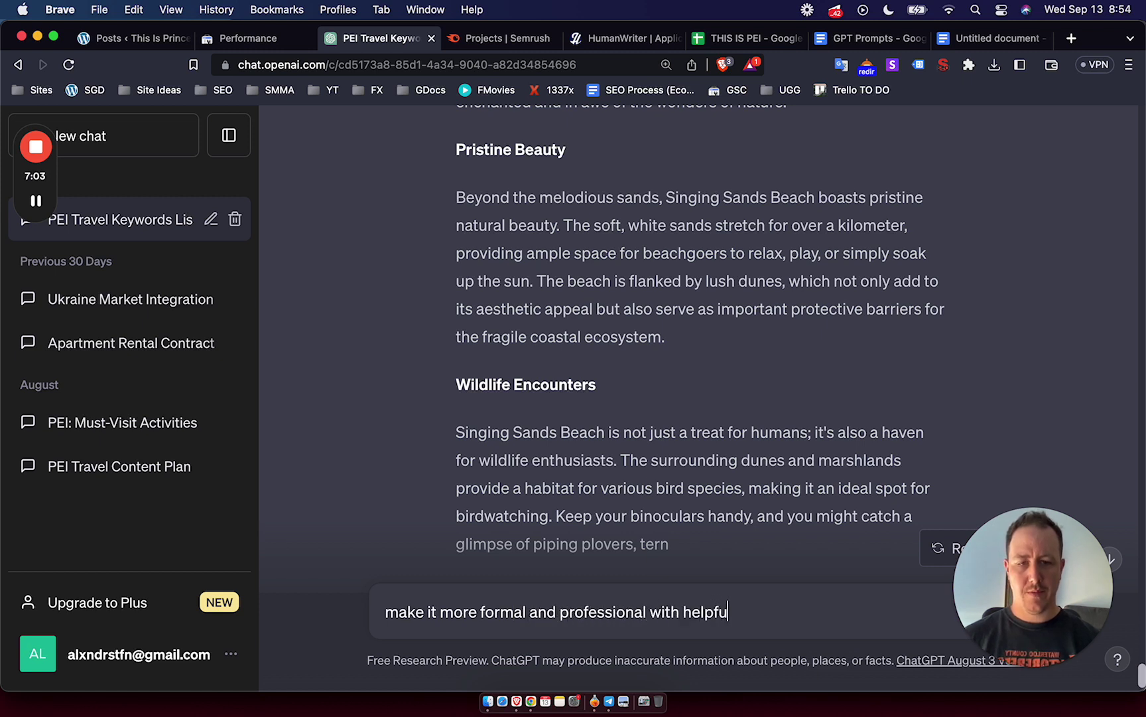
type("l information for travel")
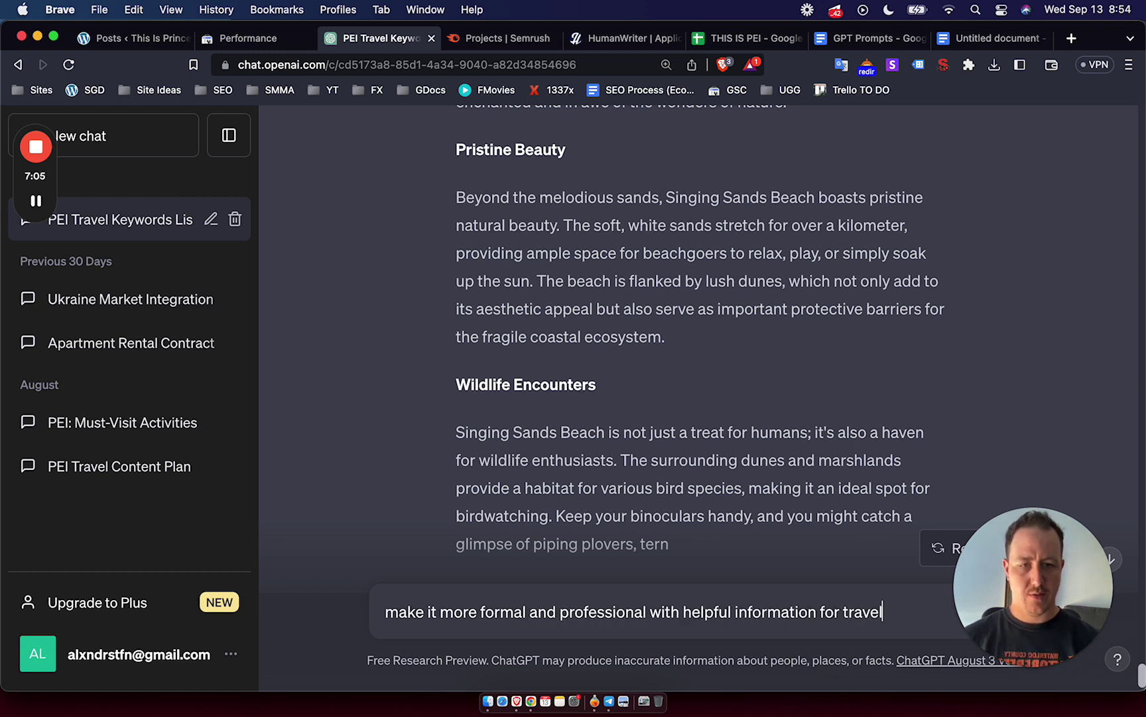
type("ers to PEI")
key("Return")
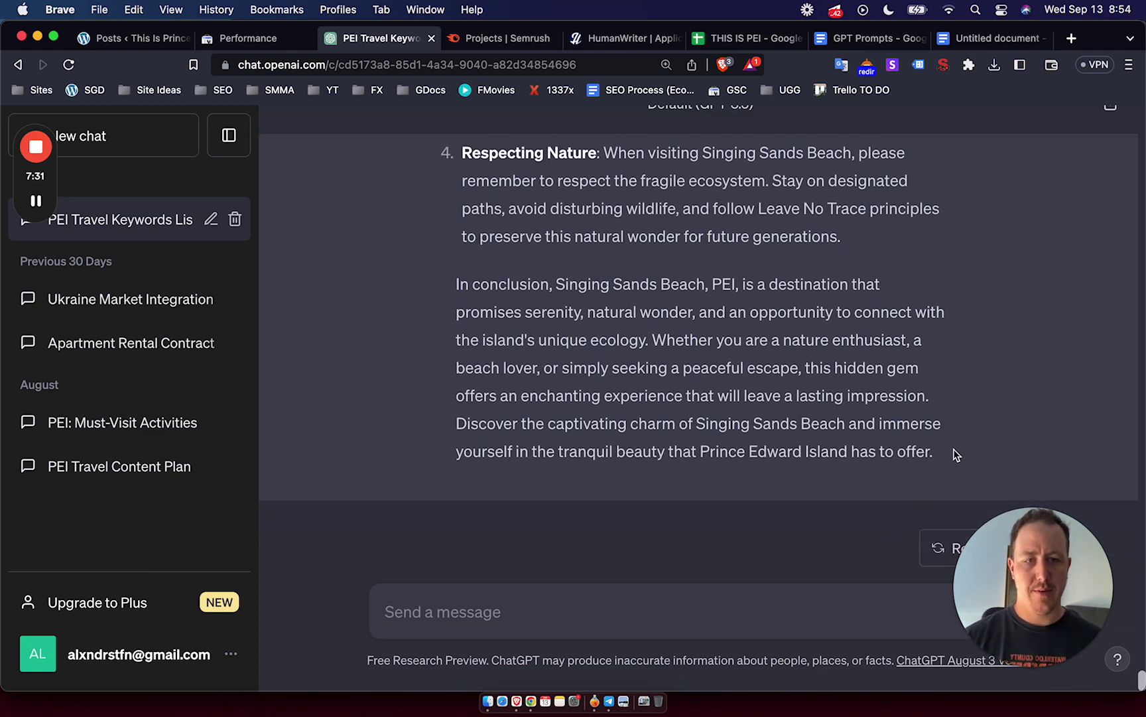
left_click_drag(955, 455, 452, 302)
key("super+c")
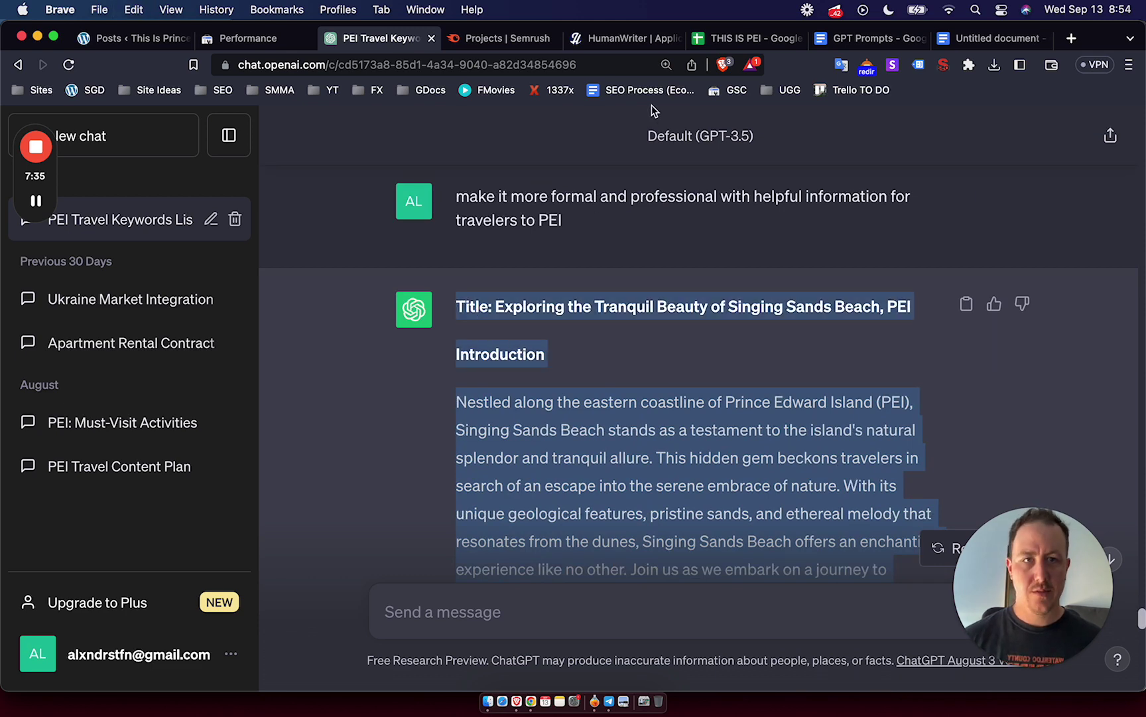
Start a new WordPress post and paste the Singing Sands article as plain text.
left_click(159, 37)
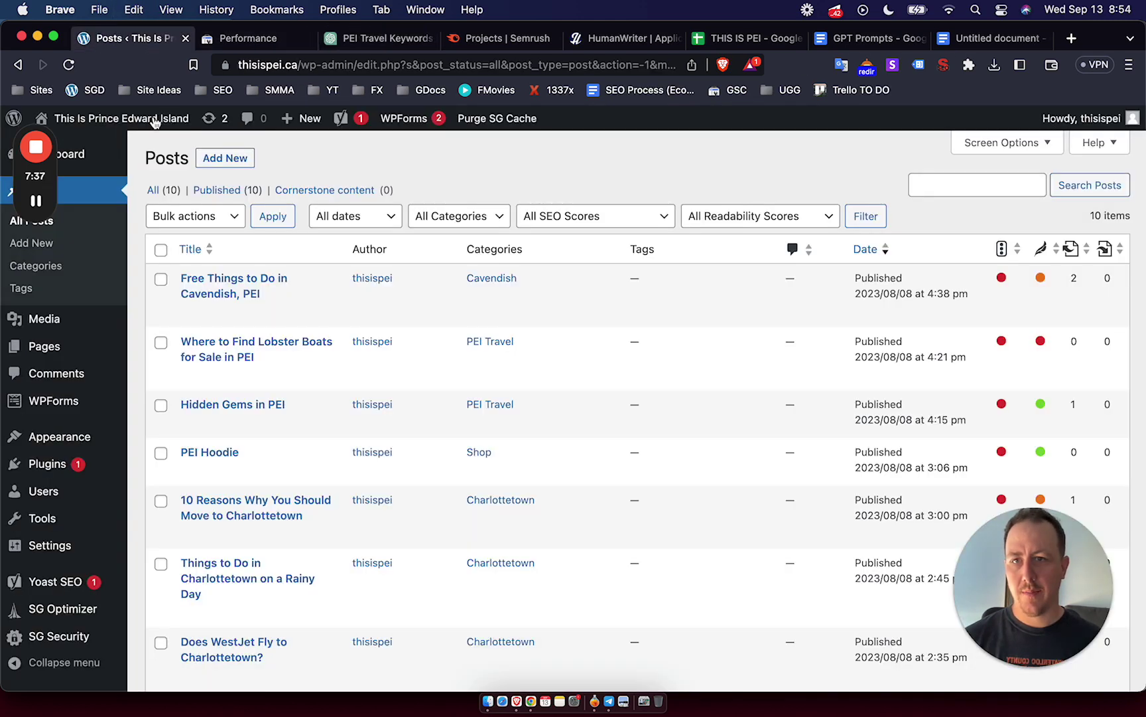
left_click(224, 158)
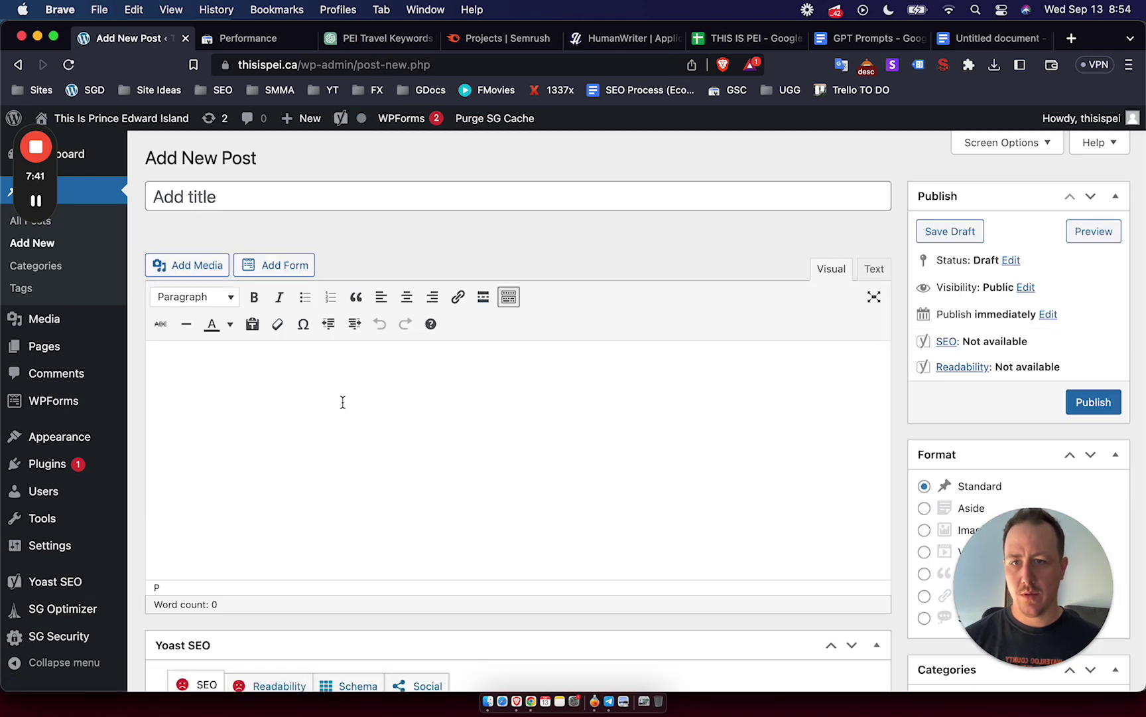
right_click(334, 379)
left_click(393, 515)
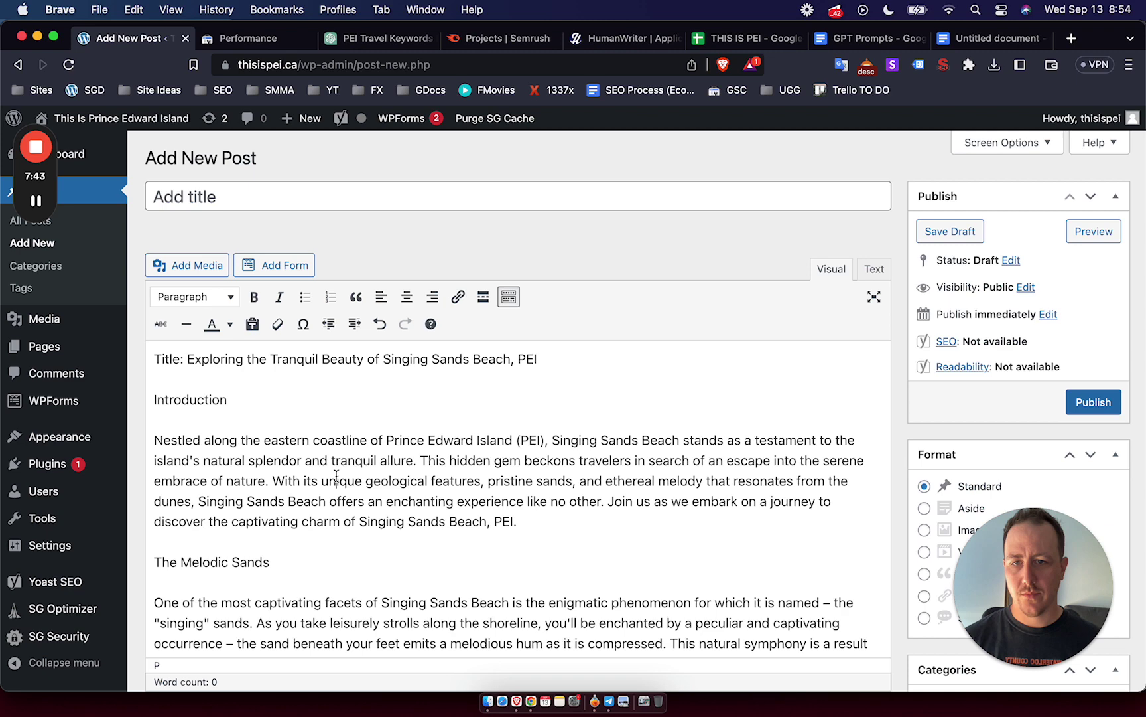
Delete the Introduction and Title lines and the leftover empty paragraph from the body.
triple_click(225, 401)
key("BackSpace")
triple_click(227, 362)
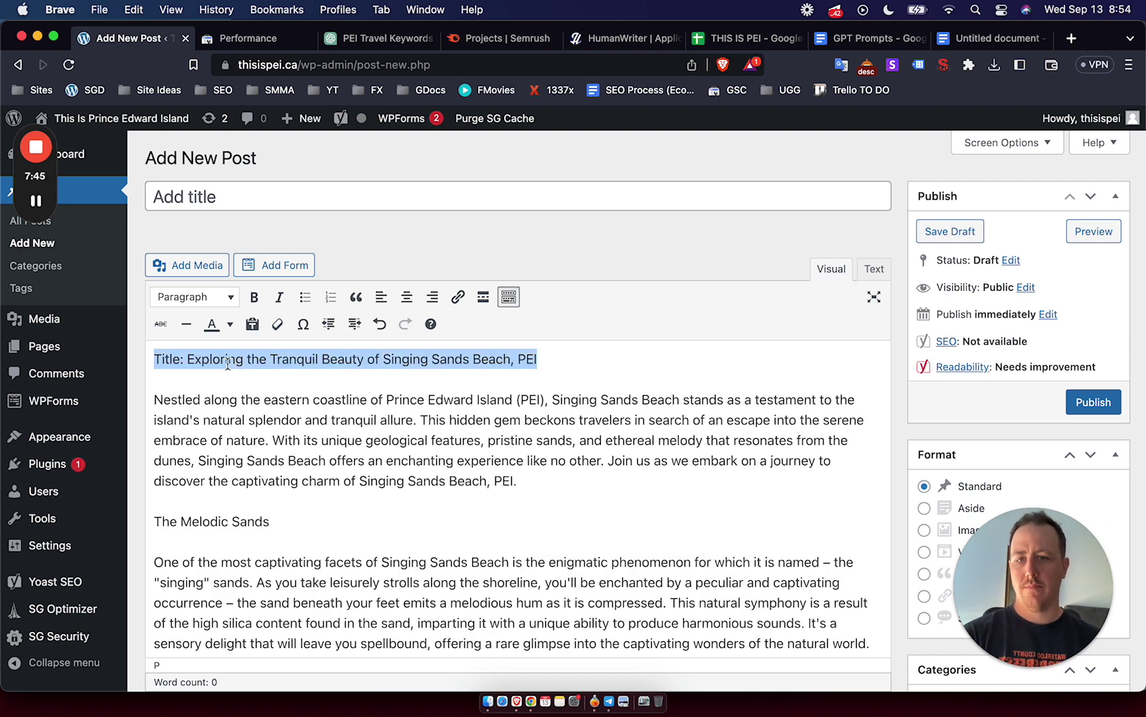
left_click(368, 360)
triple_click(366, 361)
key("super+c")
key("BackSpace")
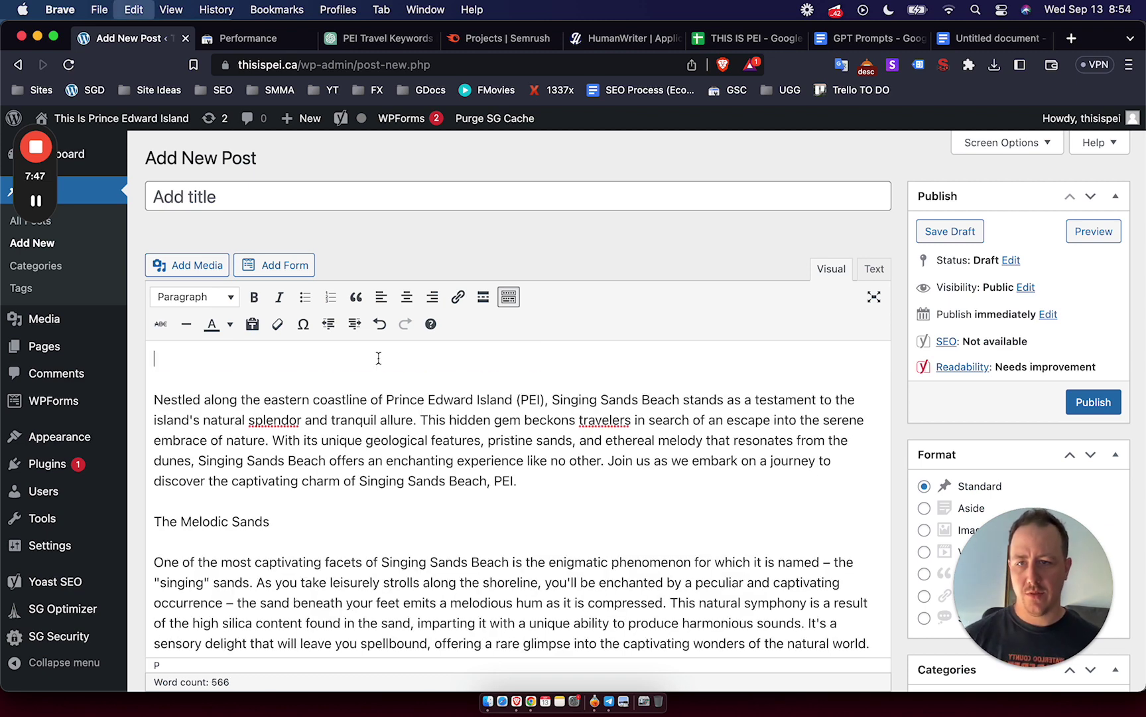
key("Down")
key("BackSpace")
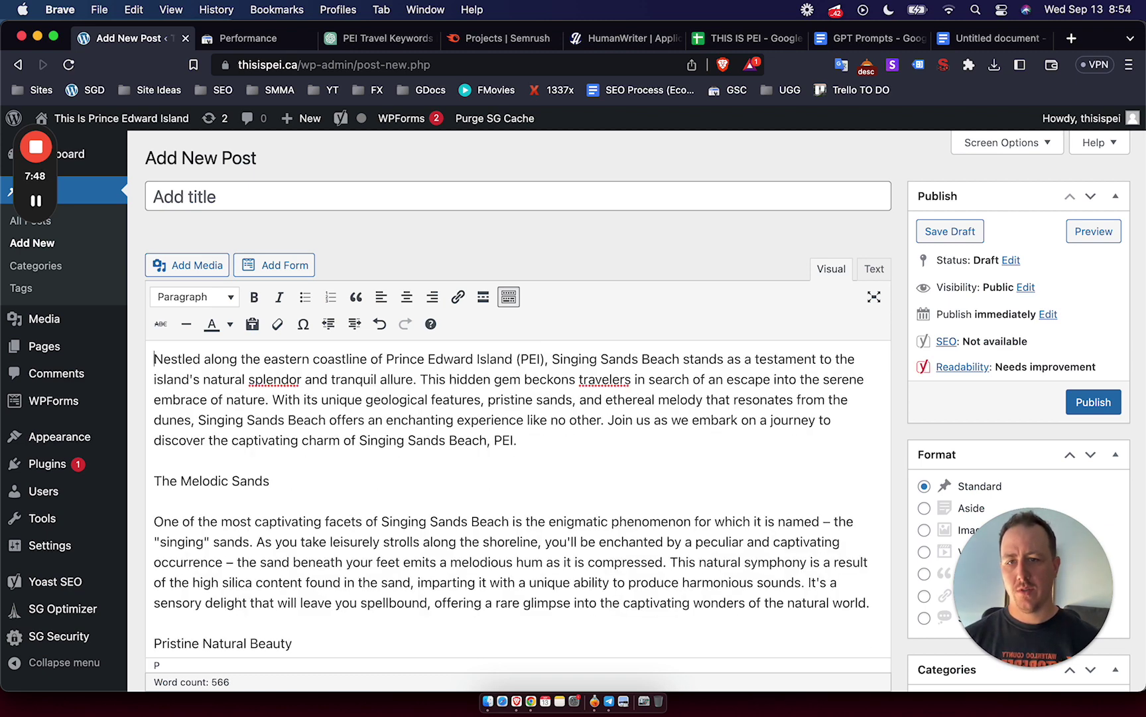
Title the post 'Singing Sands Beach, PEI' and save it as a draft.
left_click(450, 186)
key("super+v")
left_click_drag(198, 196, 138, 195)
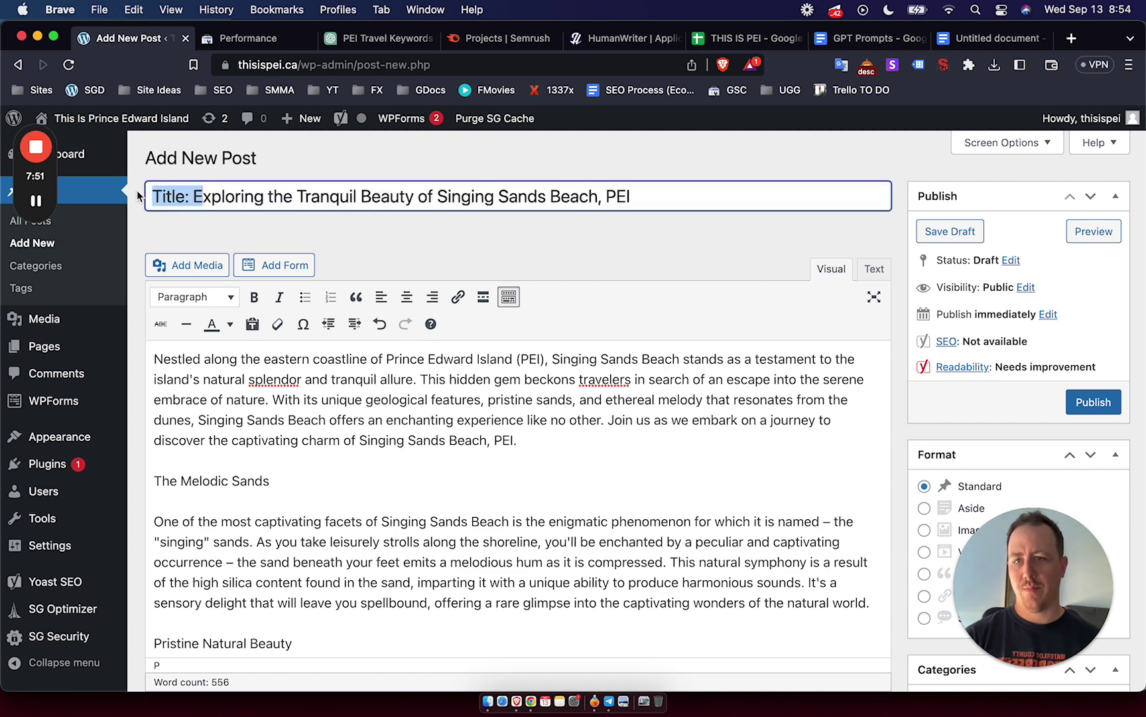
left_click(269, 192)
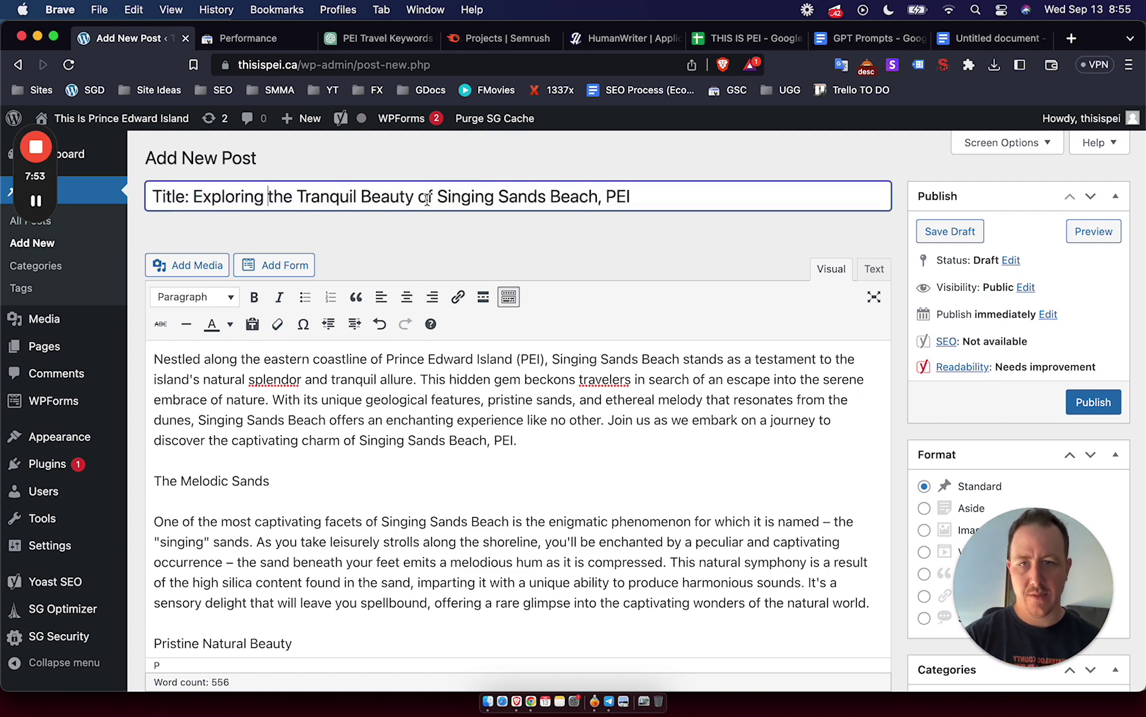
left_click_drag(439, 196, 147, 196)
key("BackSpace")
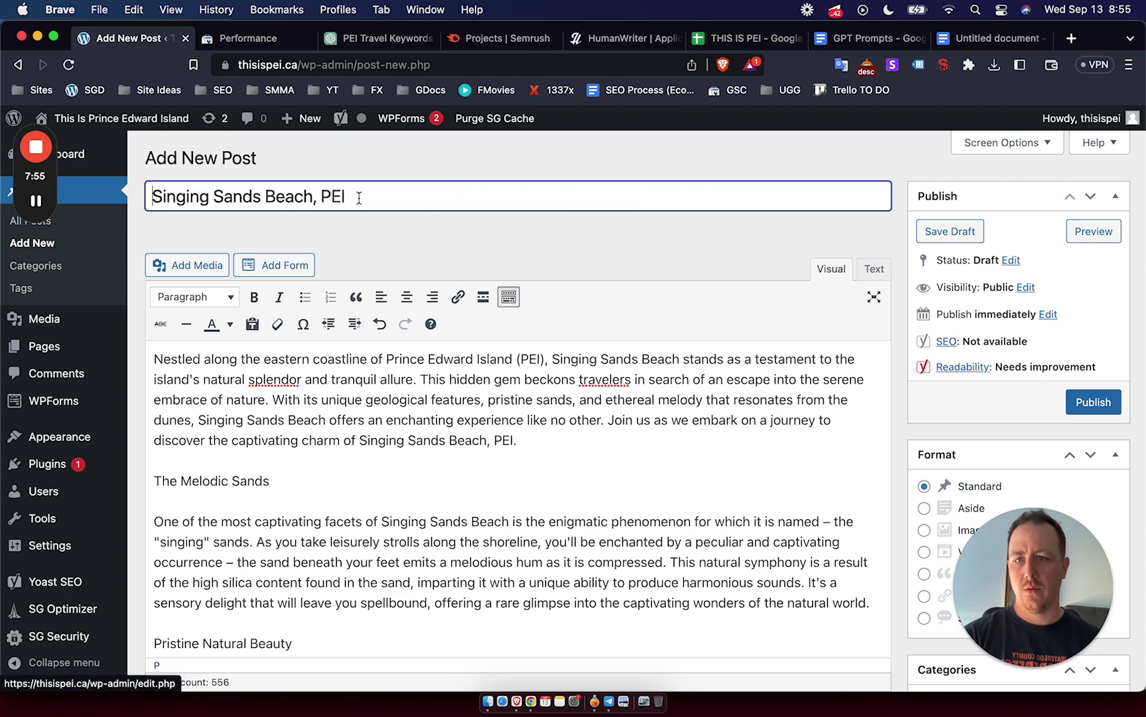
left_click(442, 193)
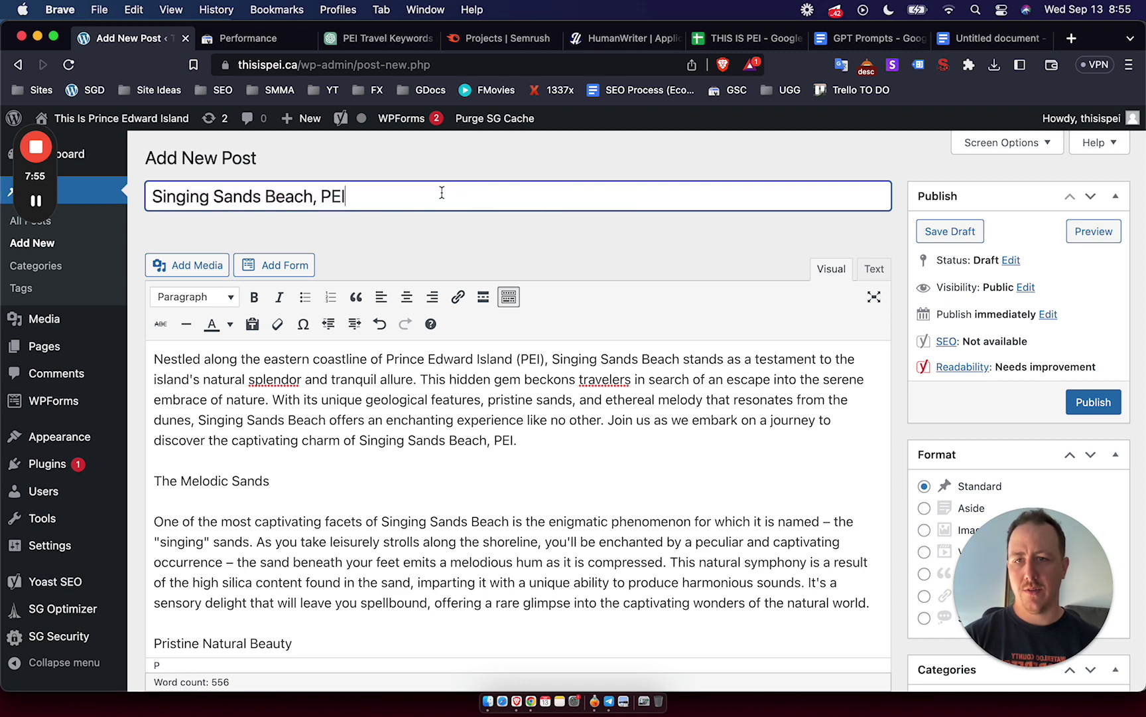
left_click(954, 232)
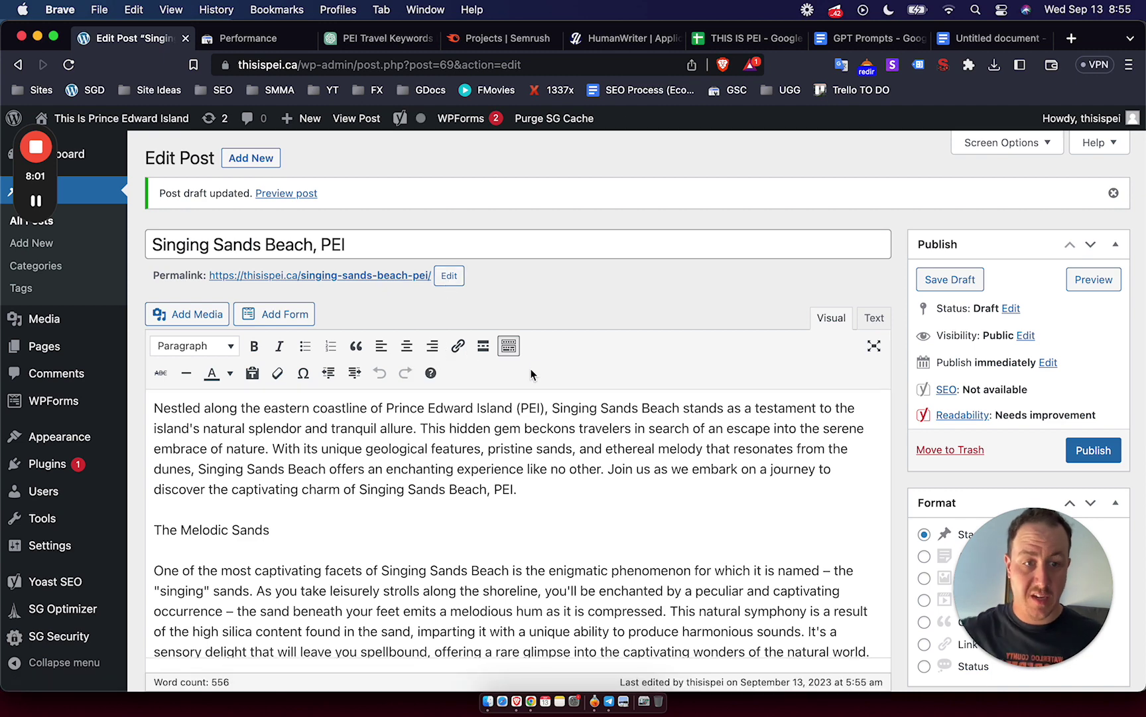
Split the intro into separate paragraphs before 'This', 'With its unique' and 'Join us'.
left_click(424, 429)
key("Return")
double_click(487, 468)
double_click(675, 444)
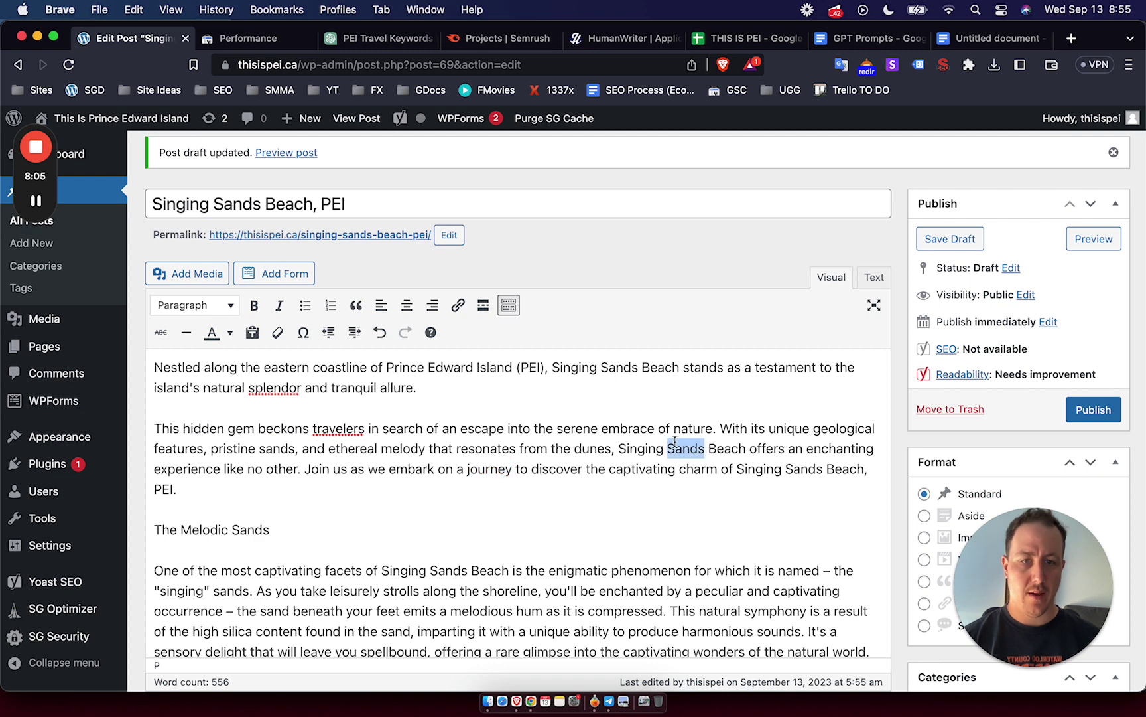
left_click(425, 453)
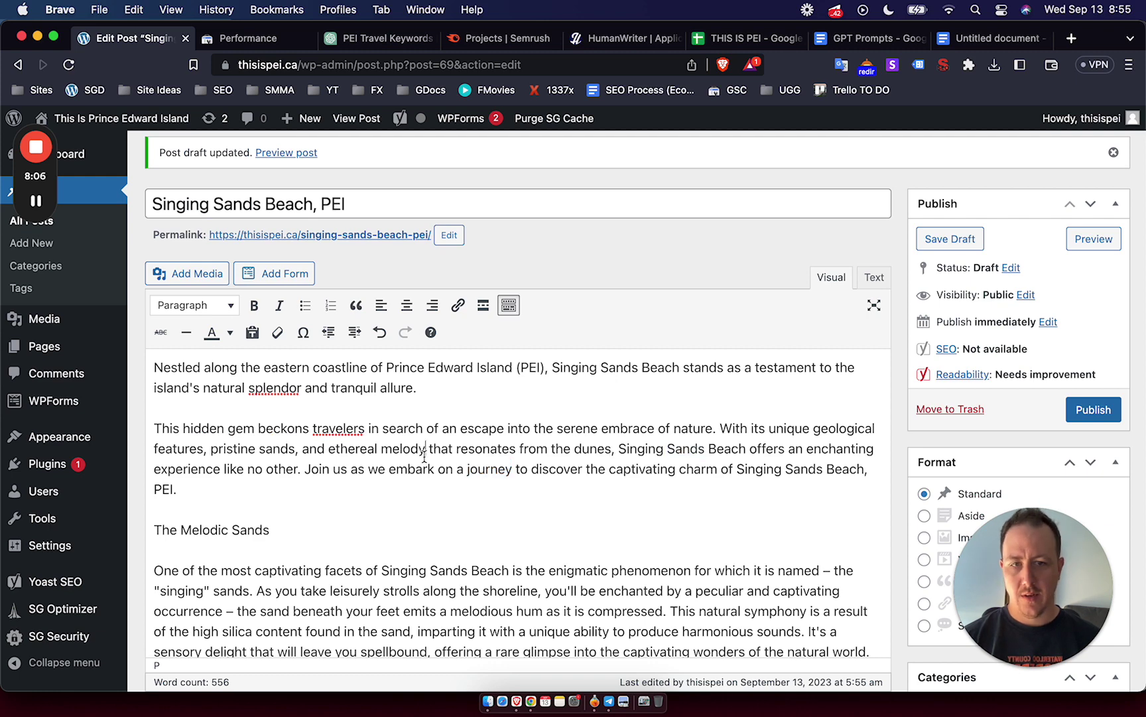
left_click(721, 429)
key("Return")
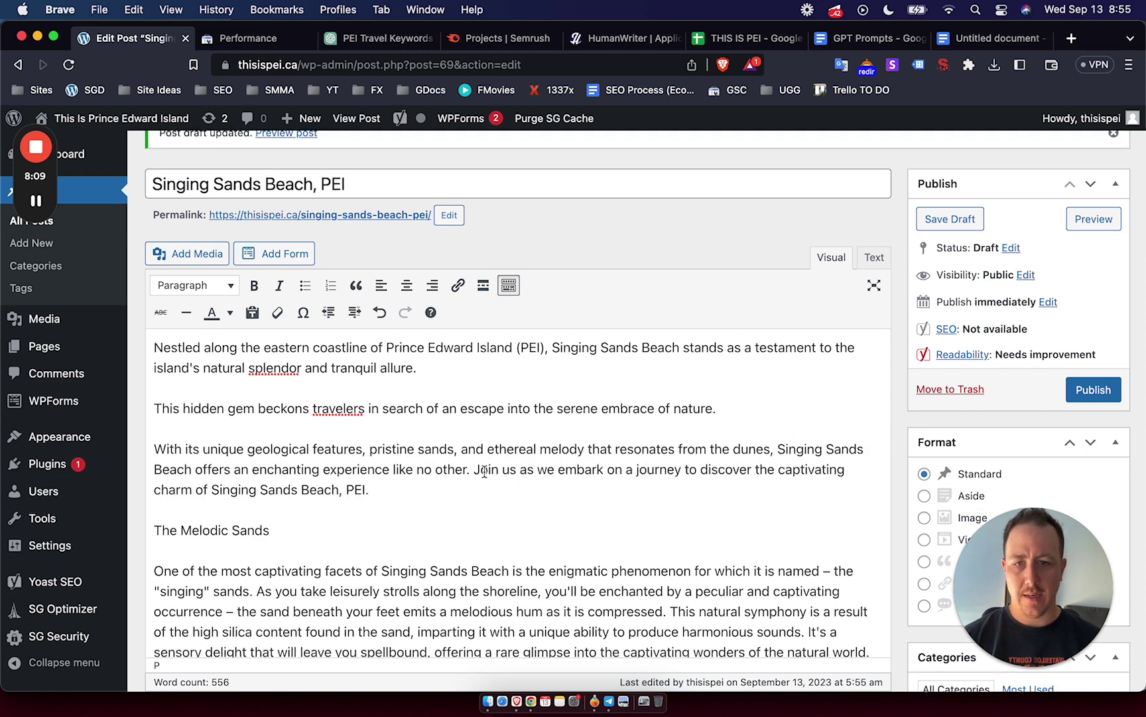
key("Return")
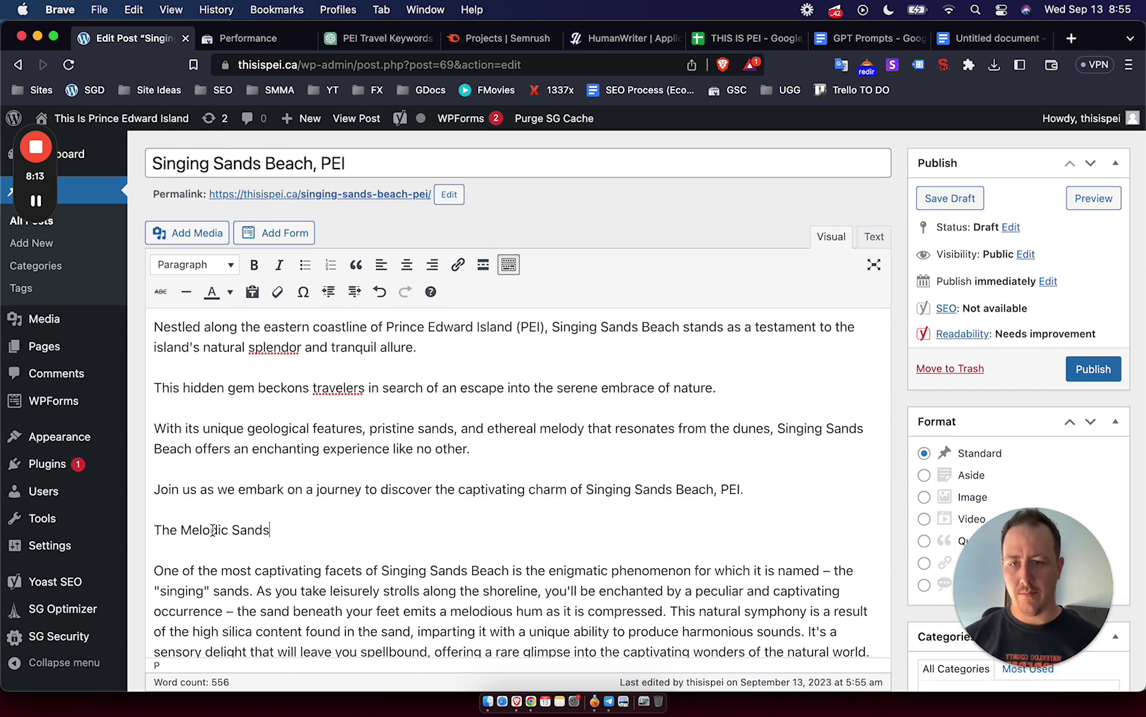
Save the Singing Sands Beach draft and return to the WordPress Dashboard.
scroll(400, 528, "down", 3)
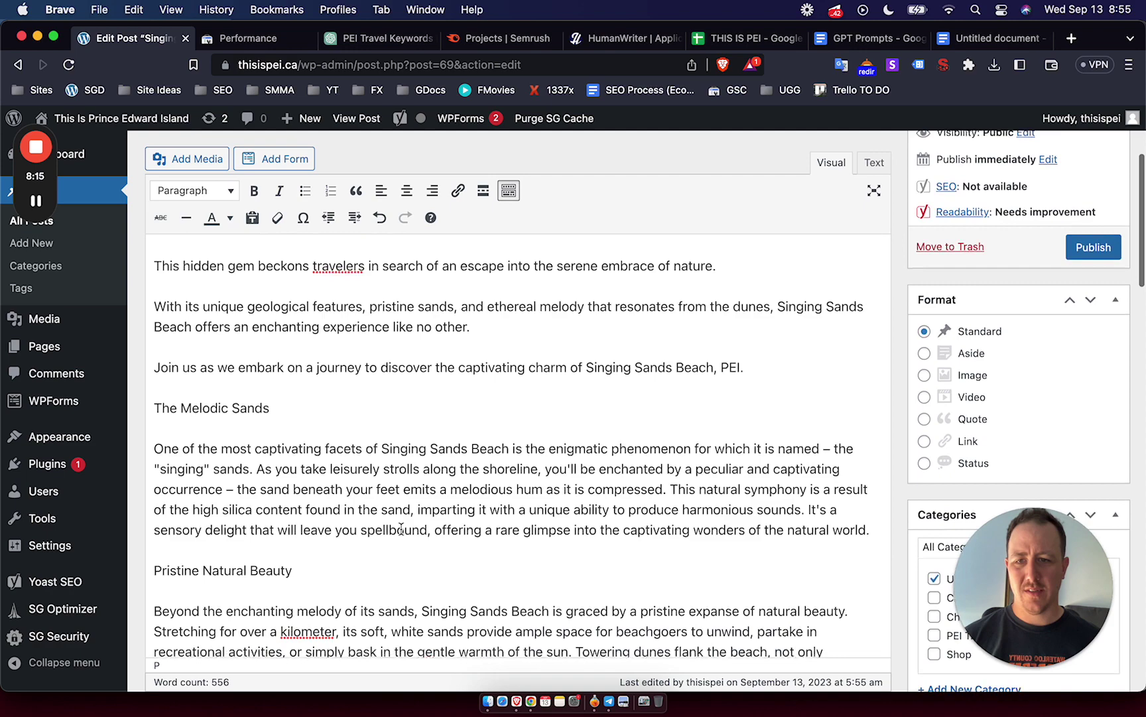
triple_click(416, 501)
left_click(461, 497)
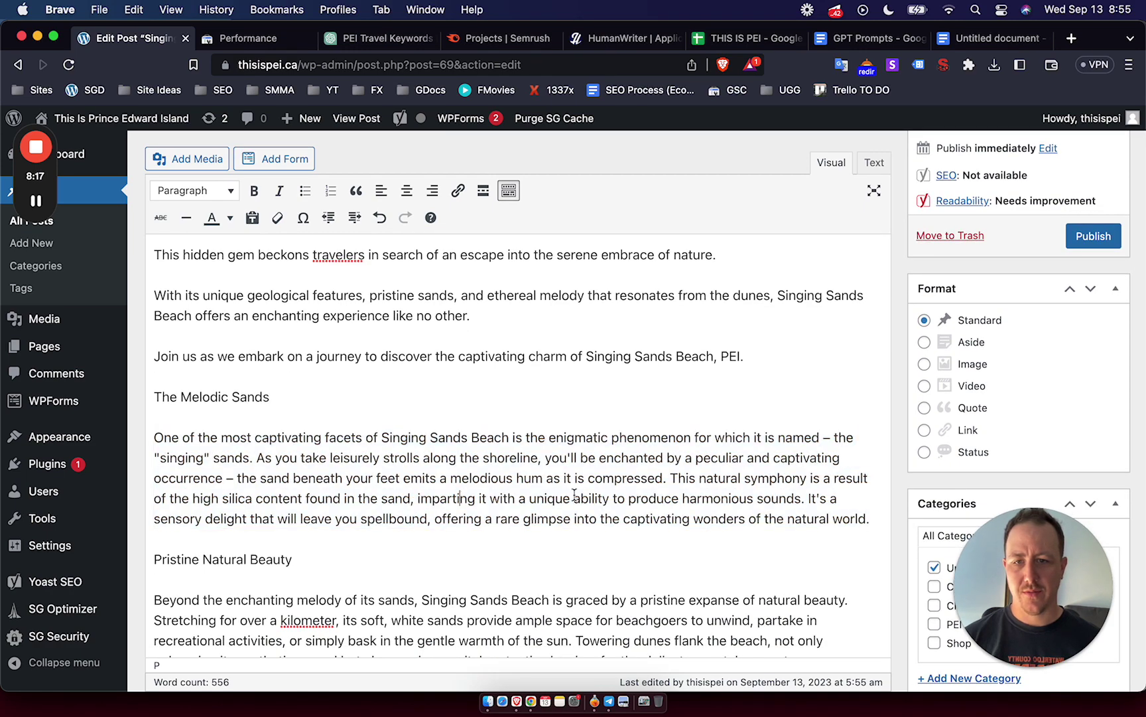
scroll(730, 398, "up", 5)
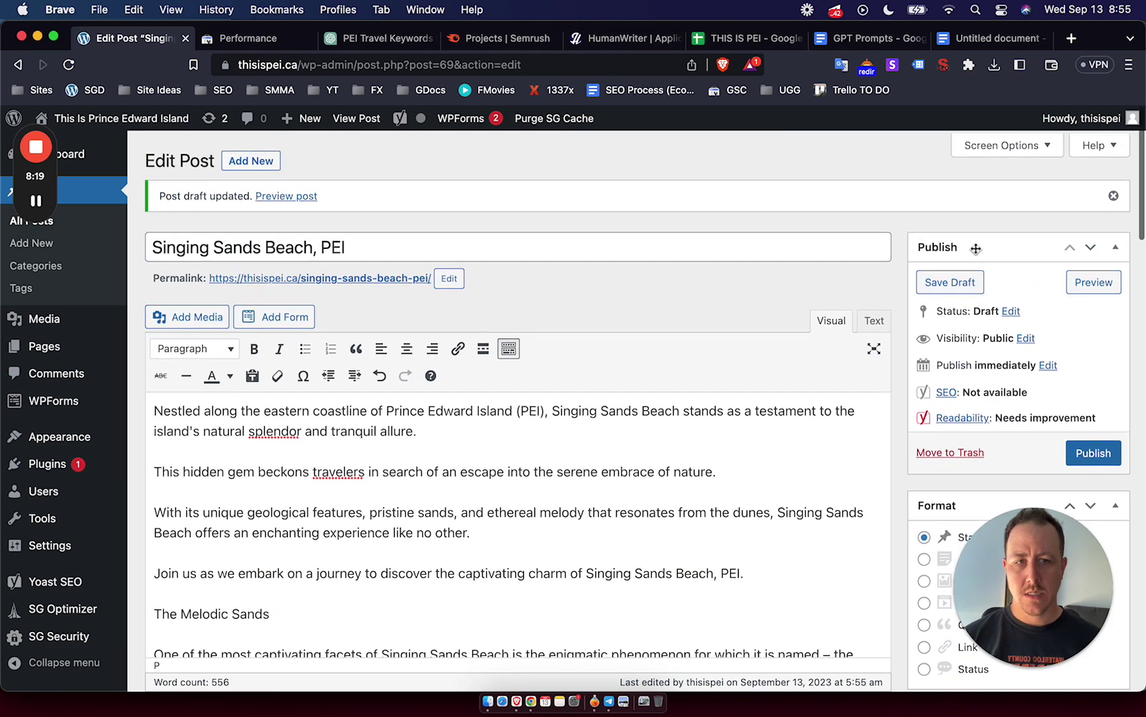
left_click(946, 278)
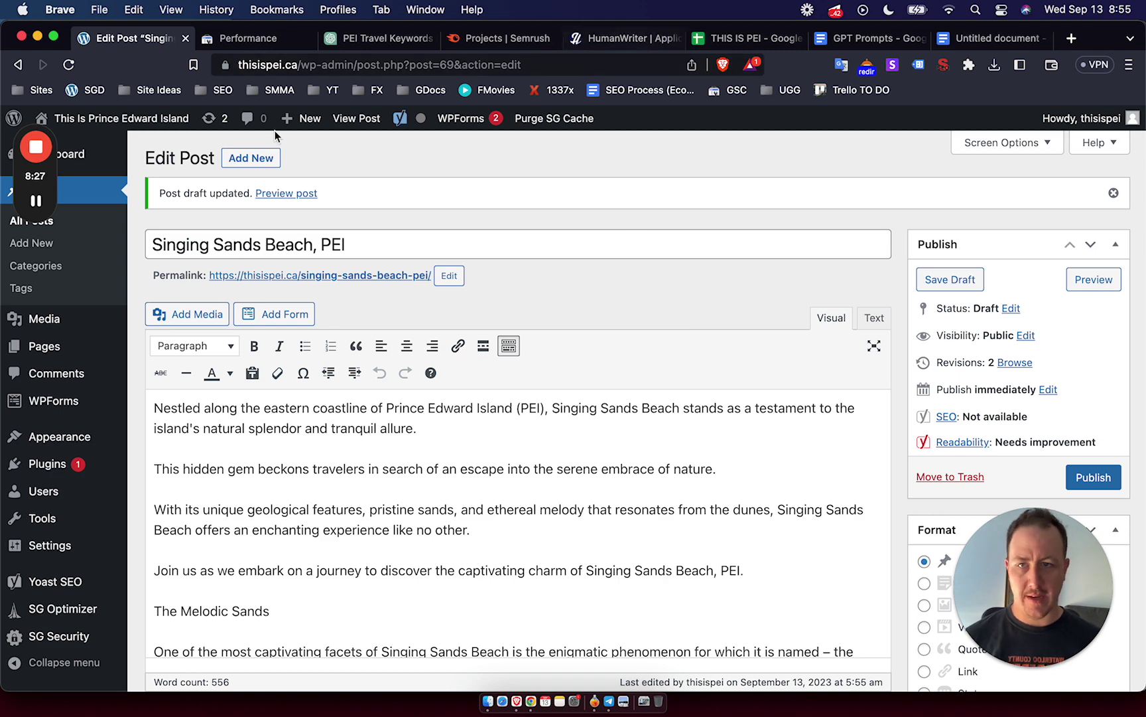
left_click(91, 155)
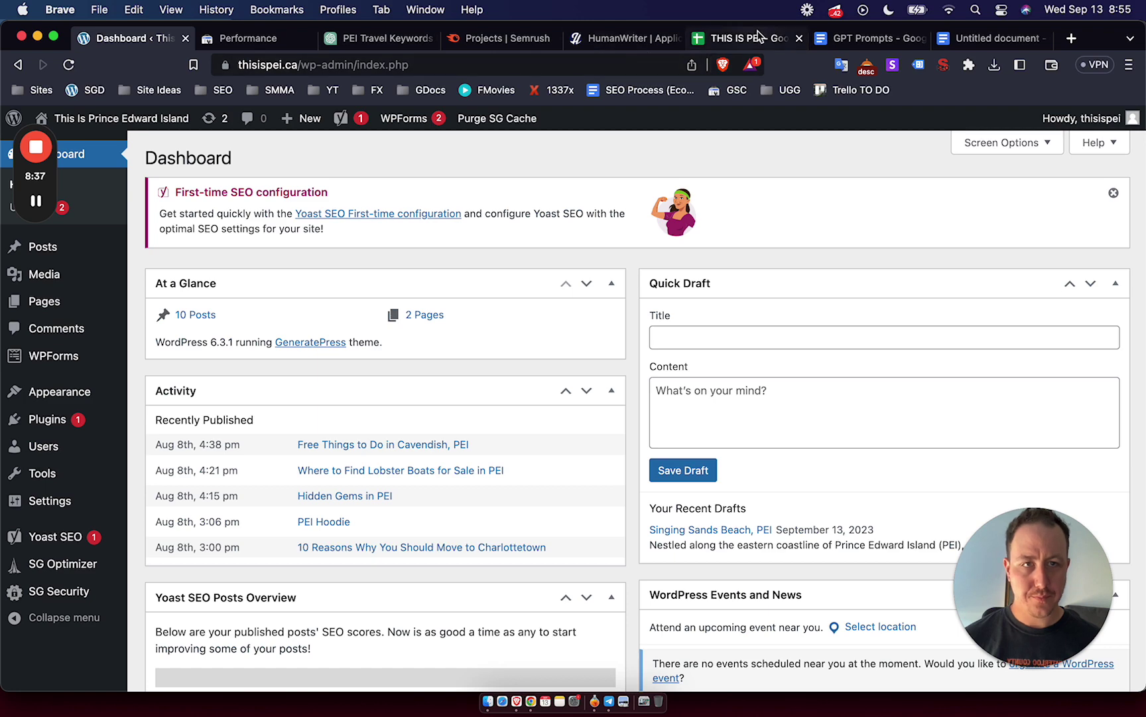
Review the Attractions list in the THIS IS PEI spreadsheet, then return to the PEI Travel Keywords chat.
left_click(377, 39)
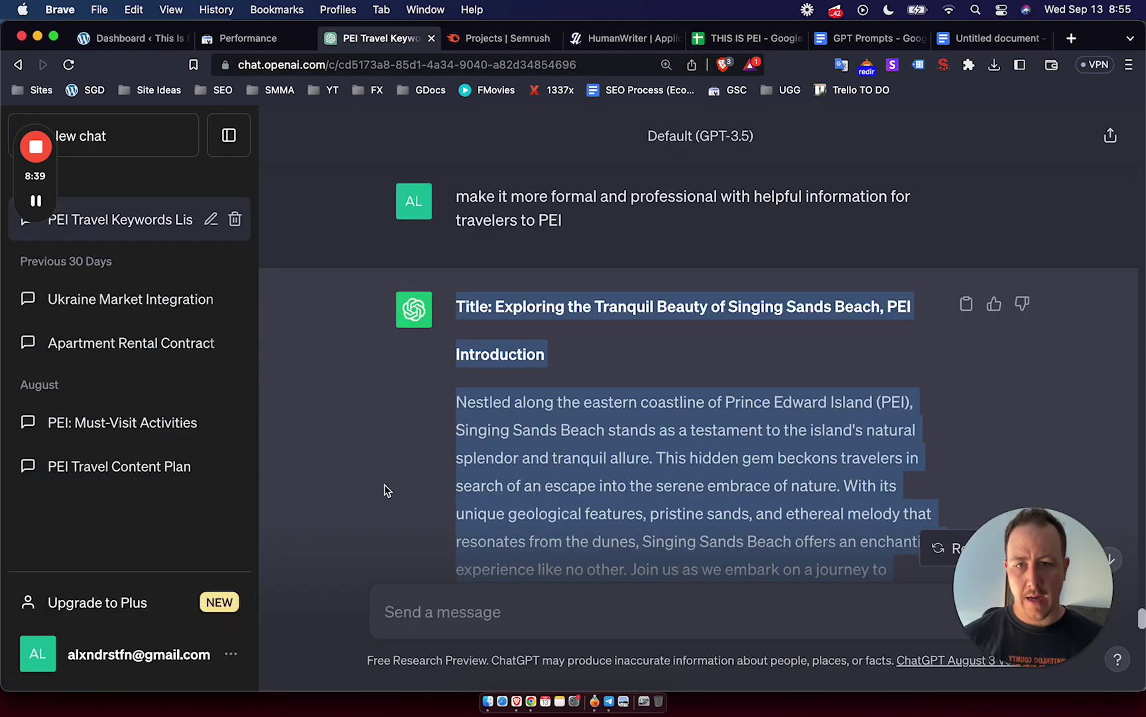
left_click(456, 528)
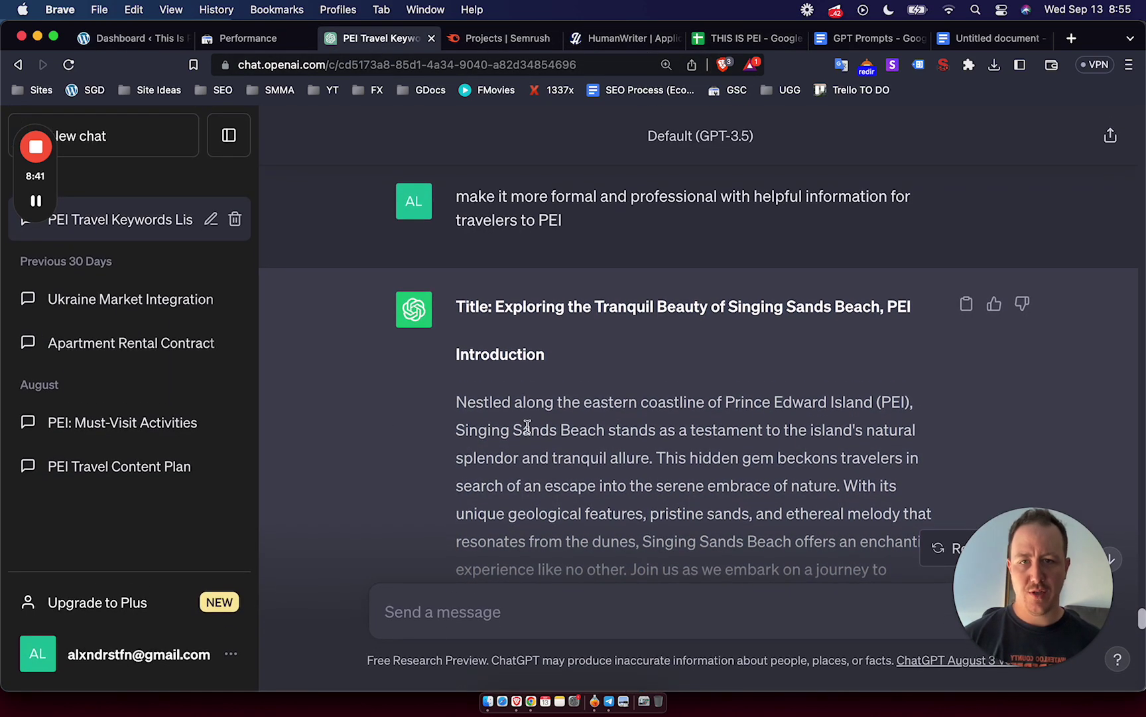
scroll(531, 331, "down", 10)
left_click(740, 38)
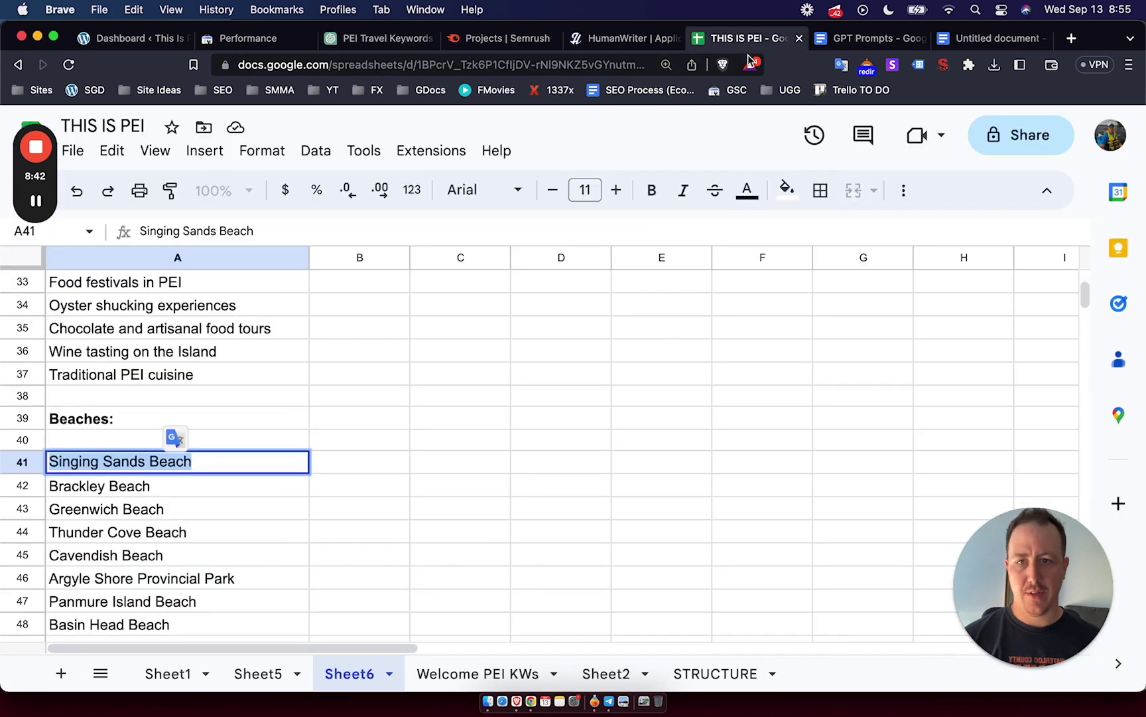
left_click(556, 354)
scroll(458, 364, "up", 10)
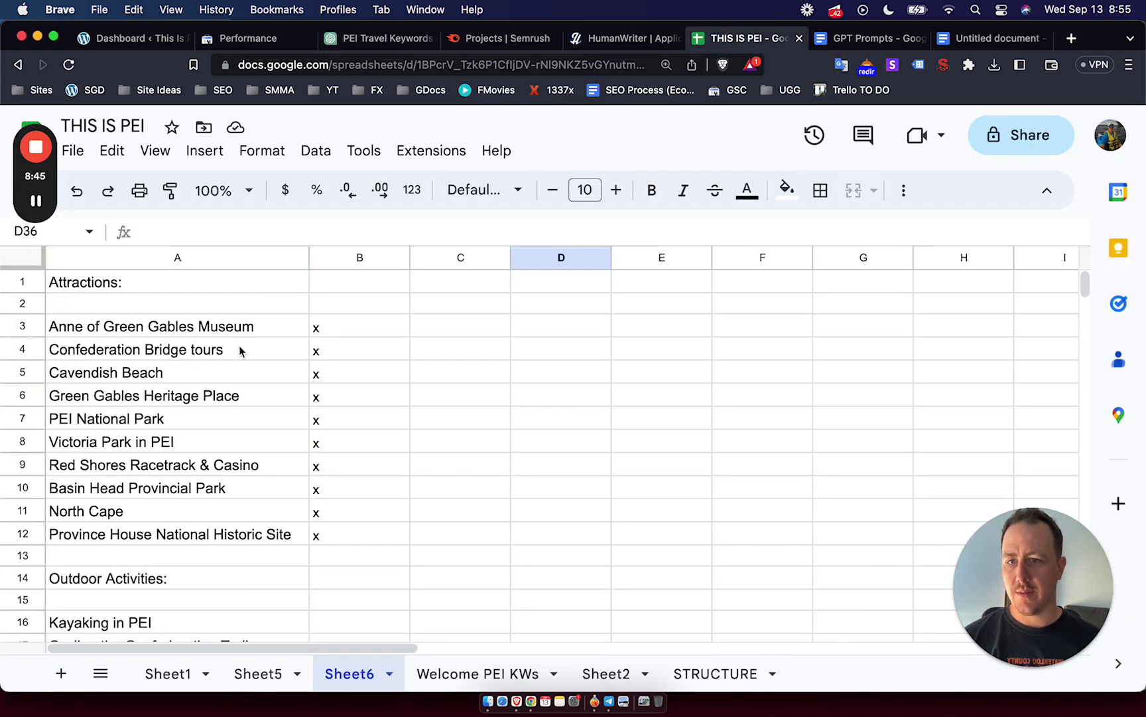
scroll(240, 351, "down", 1)
left_click(362, 39)
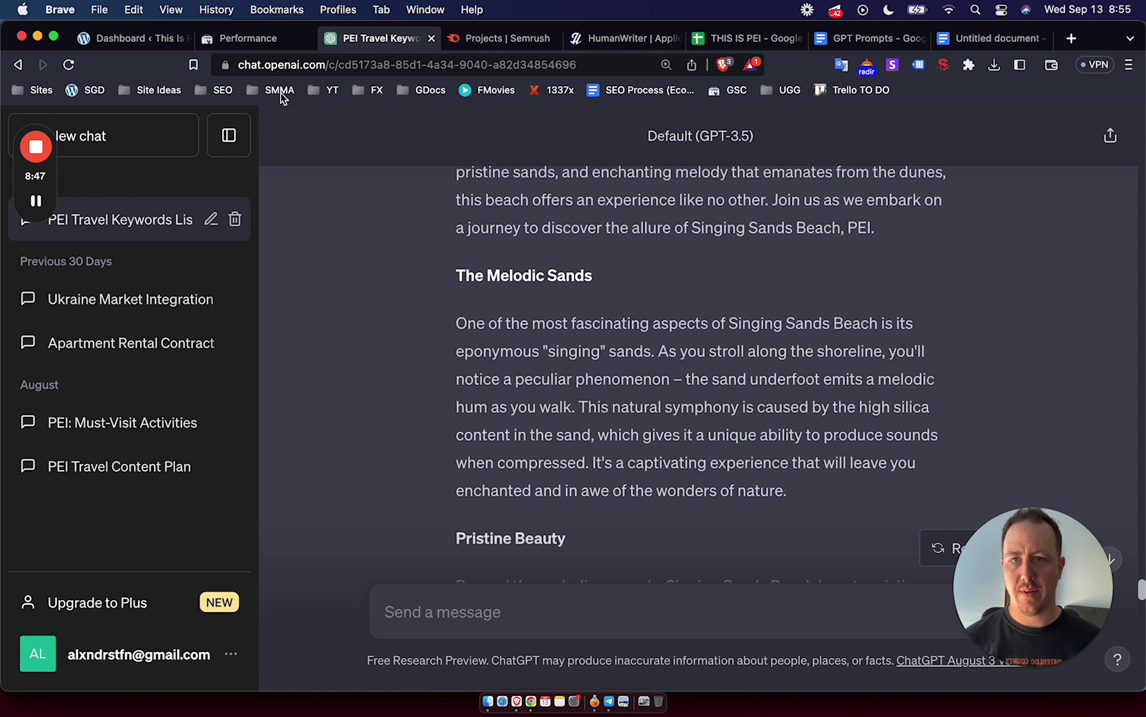
Request keywords for PEI's top 20 attractions and select item 20, Jacques Cartier Provincial Park.
type("prov")
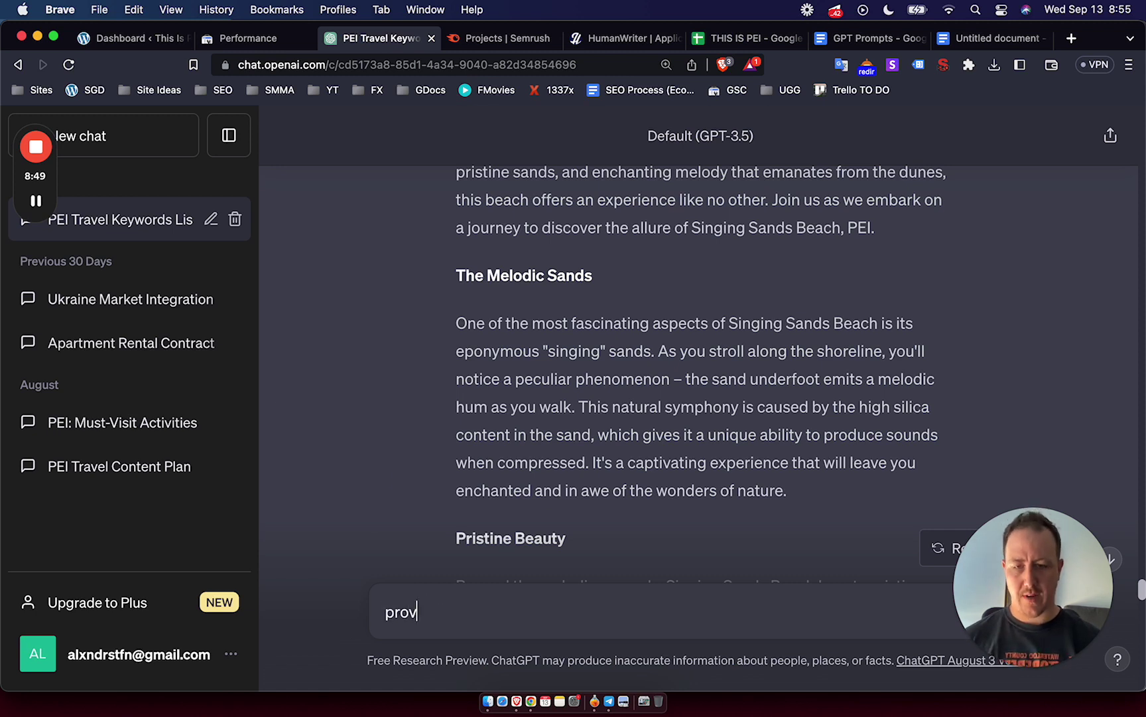
type("ide me a list of ")
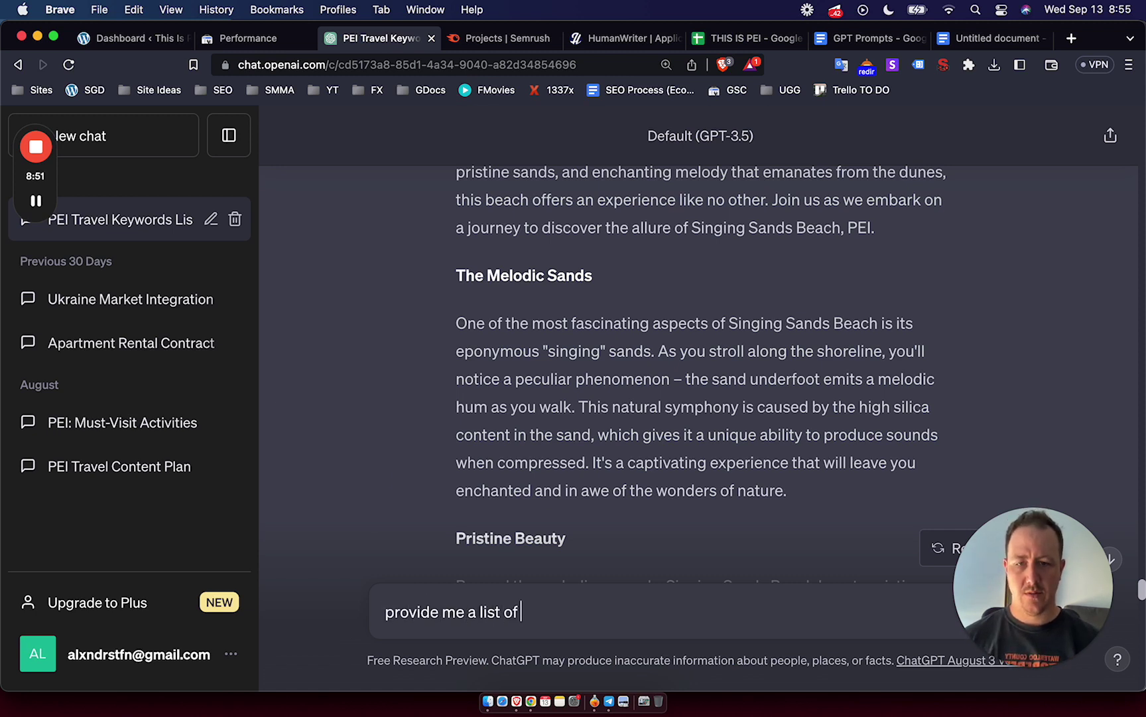
type("keywords for the")
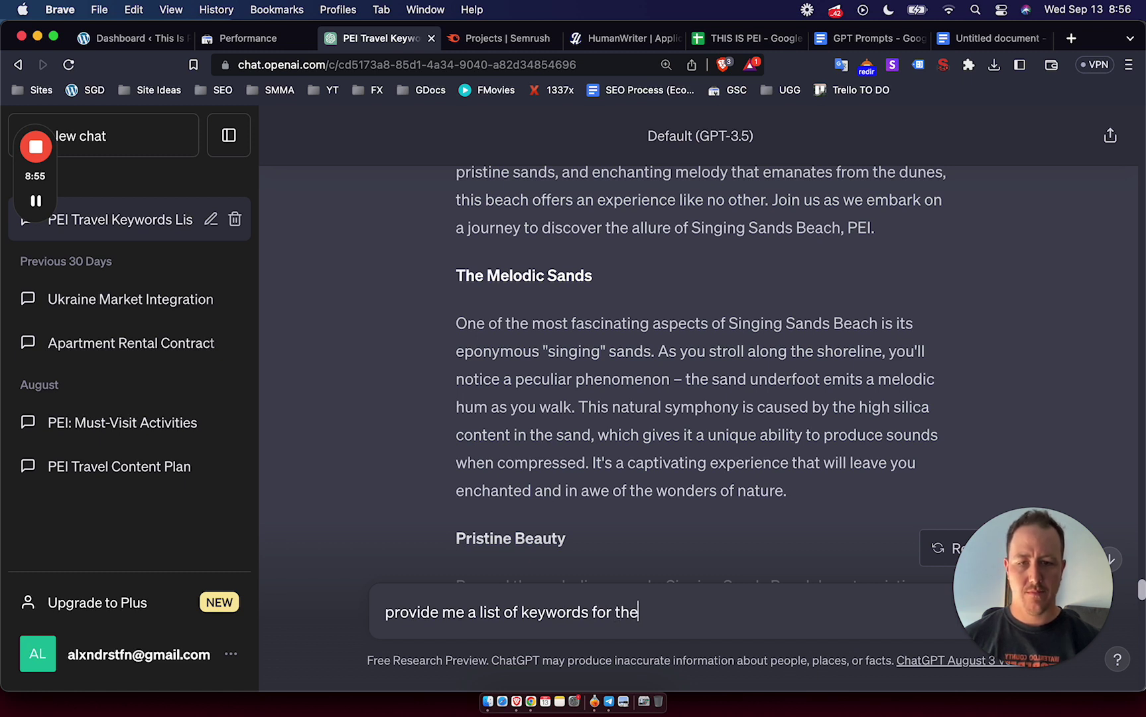
type(" top 20 attractions on PEI")
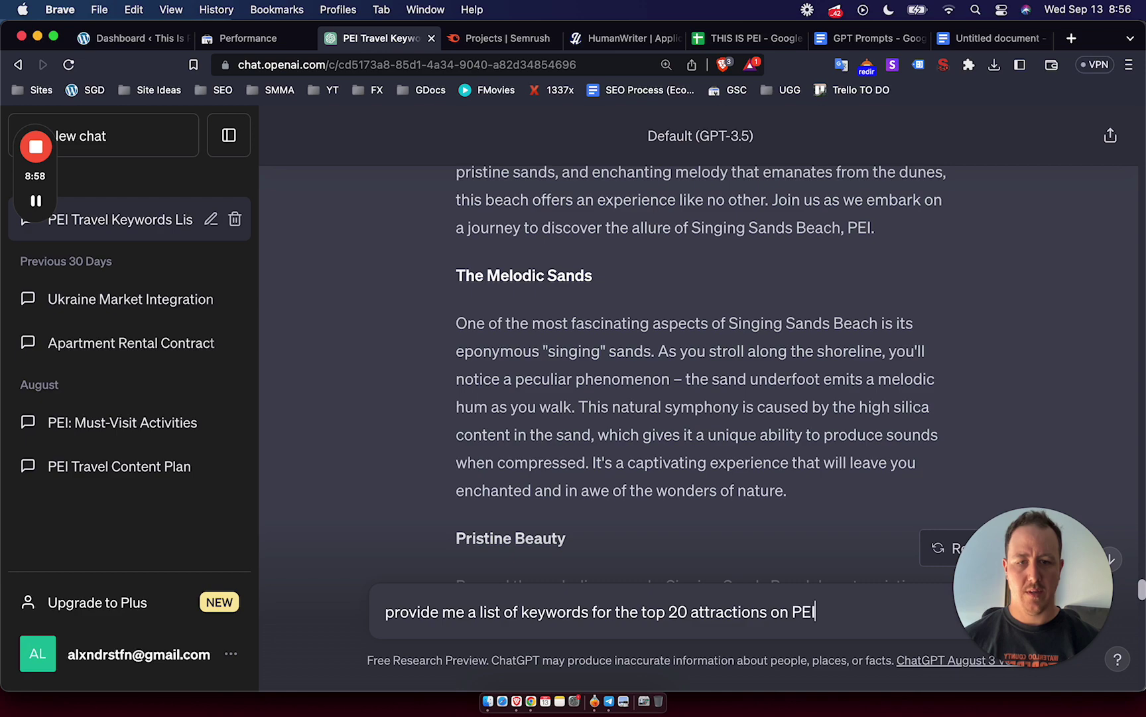
key("Return")
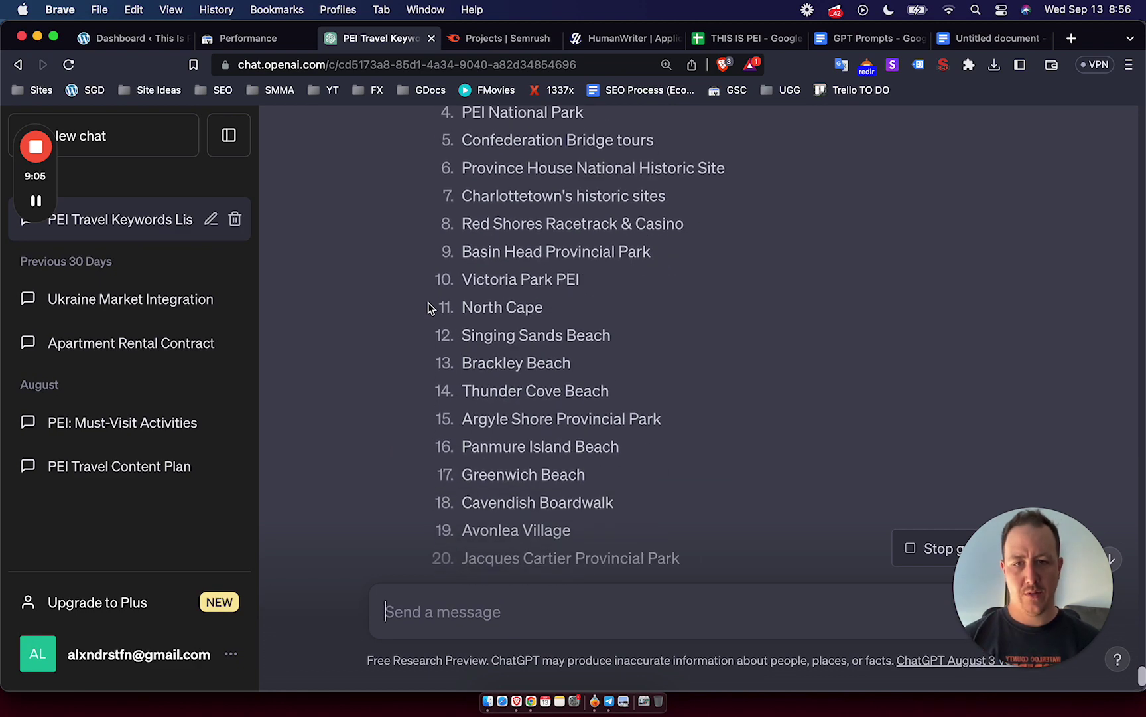
scroll(427, 308, "up", 3)
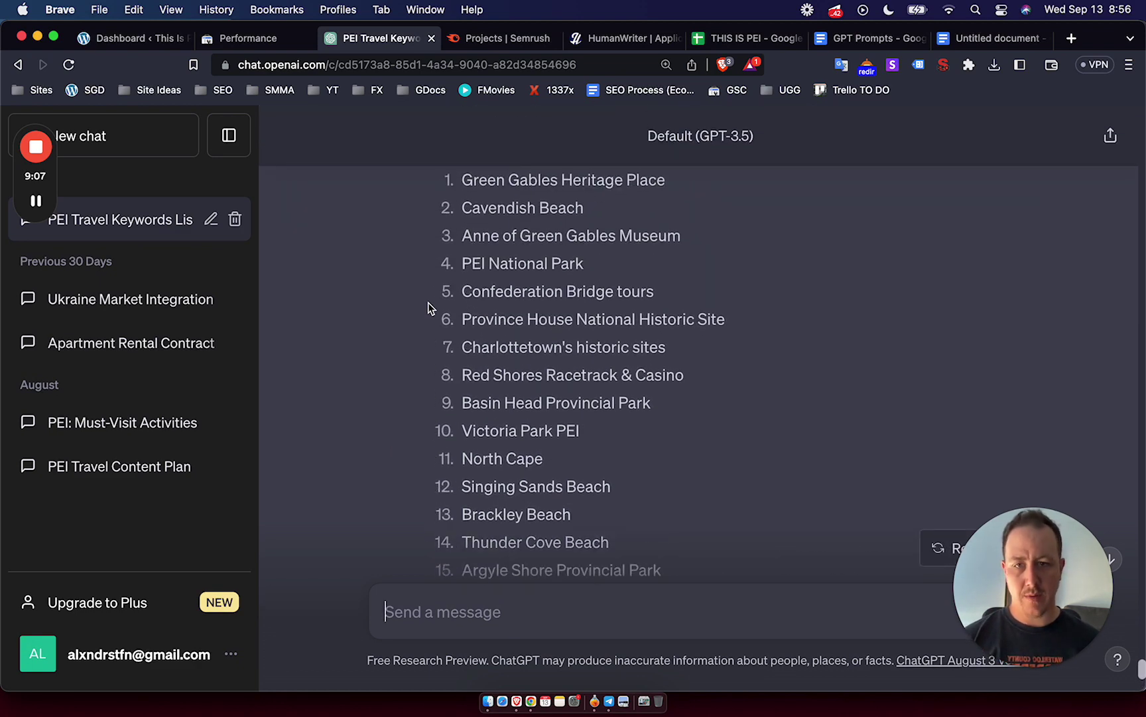
scroll(428, 309, "up", 1)
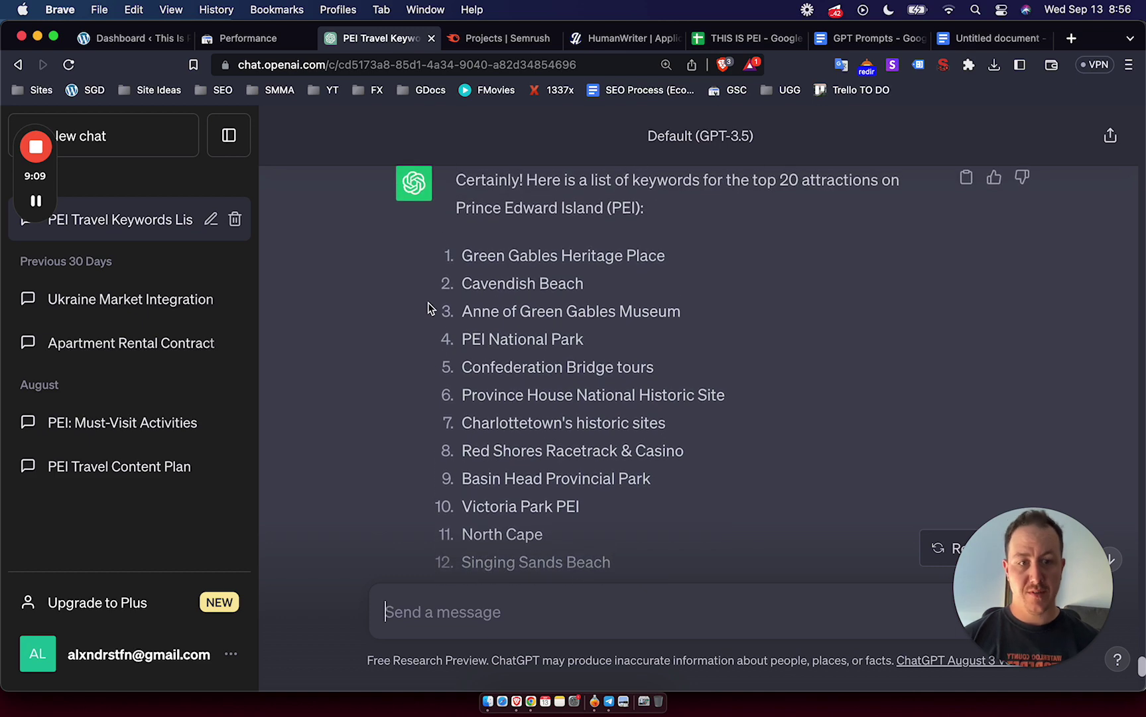
scroll(428, 309, "down", 6)
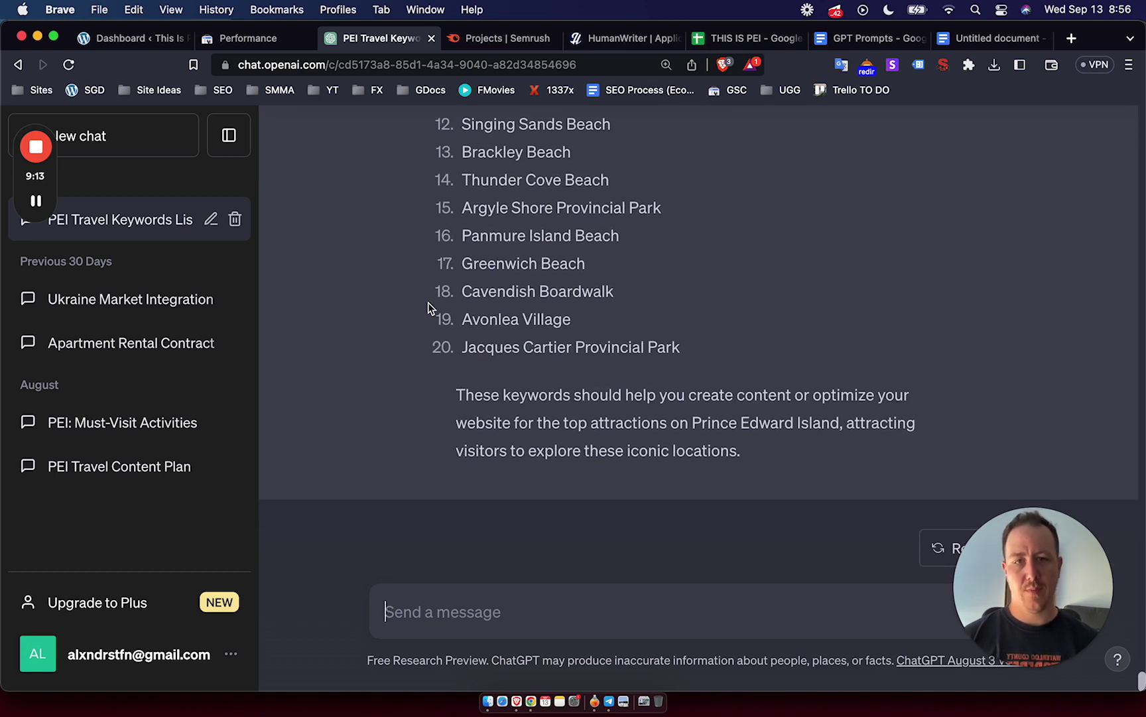
scroll(428, 308, "up", 8)
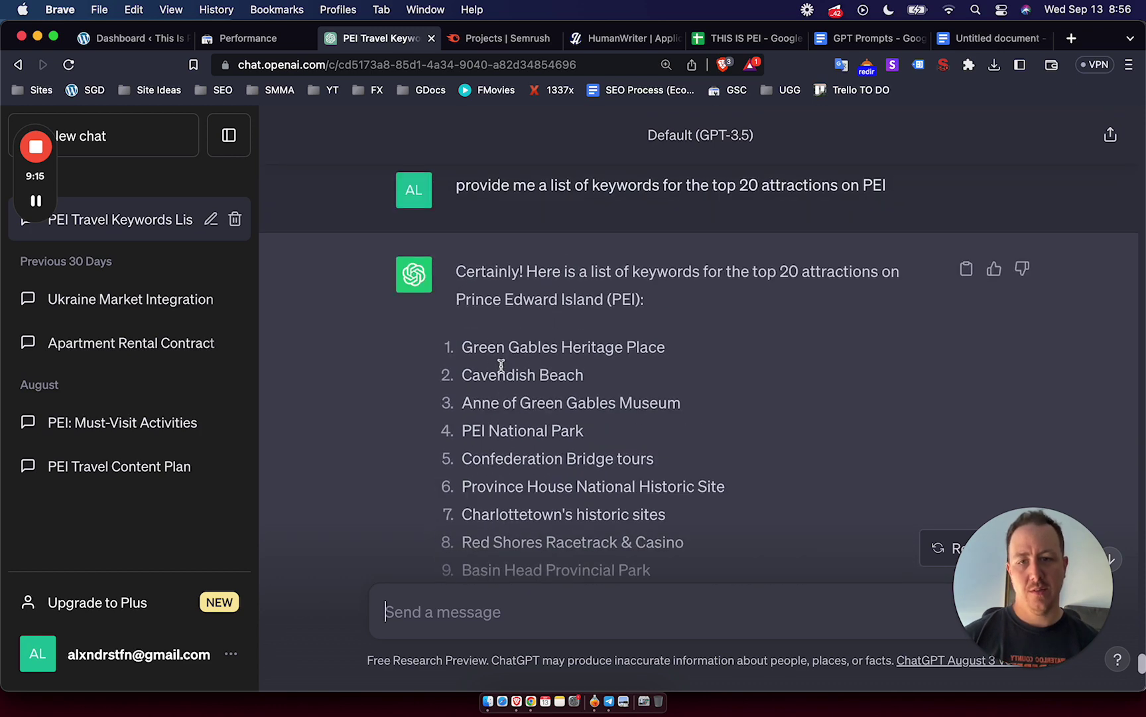
scroll(501, 364, "down", 8)
triple_click(532, 368)
key("super+c")
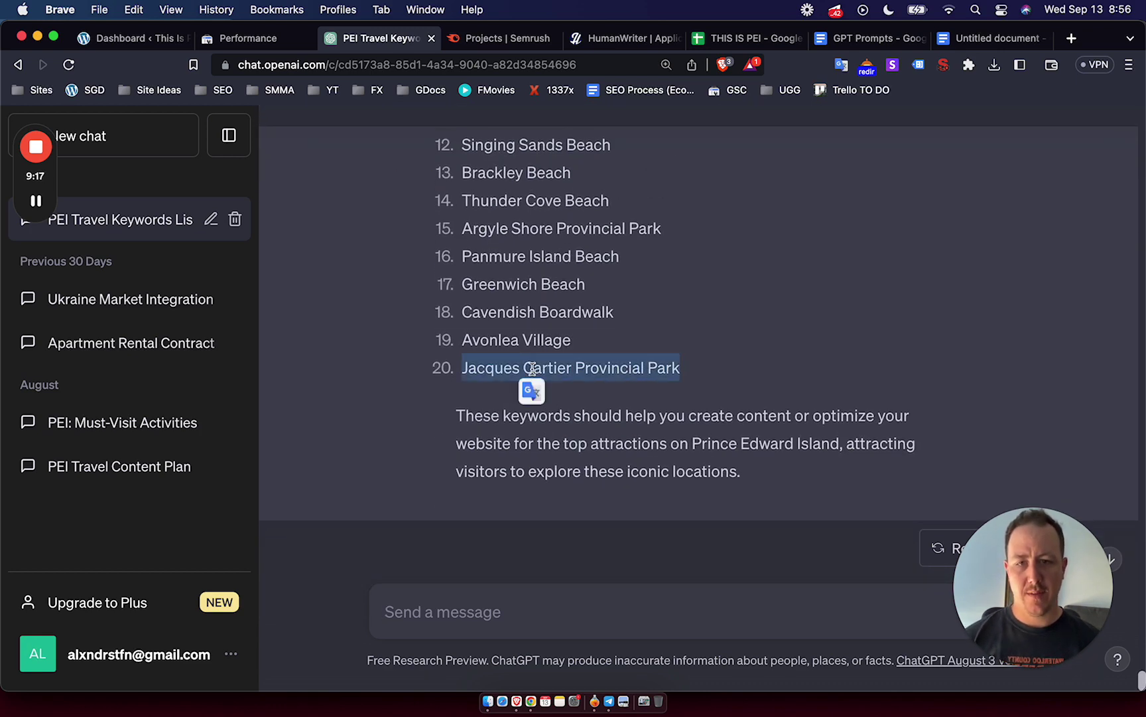
Run a Semrush keyword overview for Jacques Cartier Provincial Park.
left_click(496, 38)
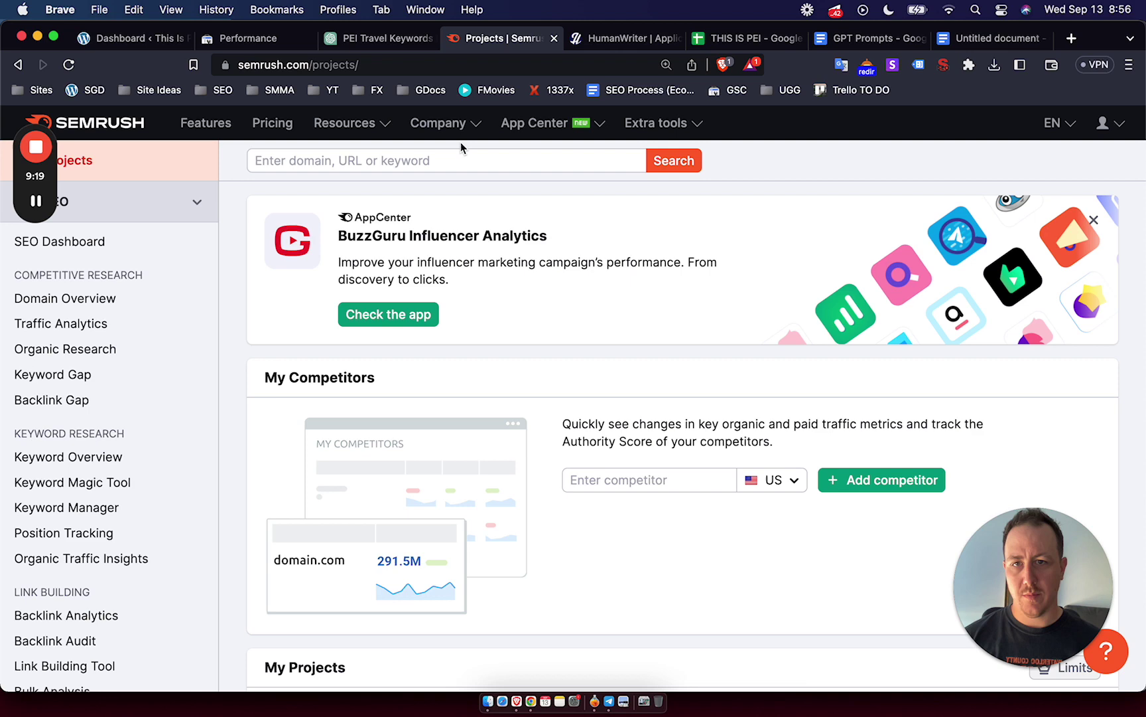
left_click(448, 151)
key("super+v")
key("Return")
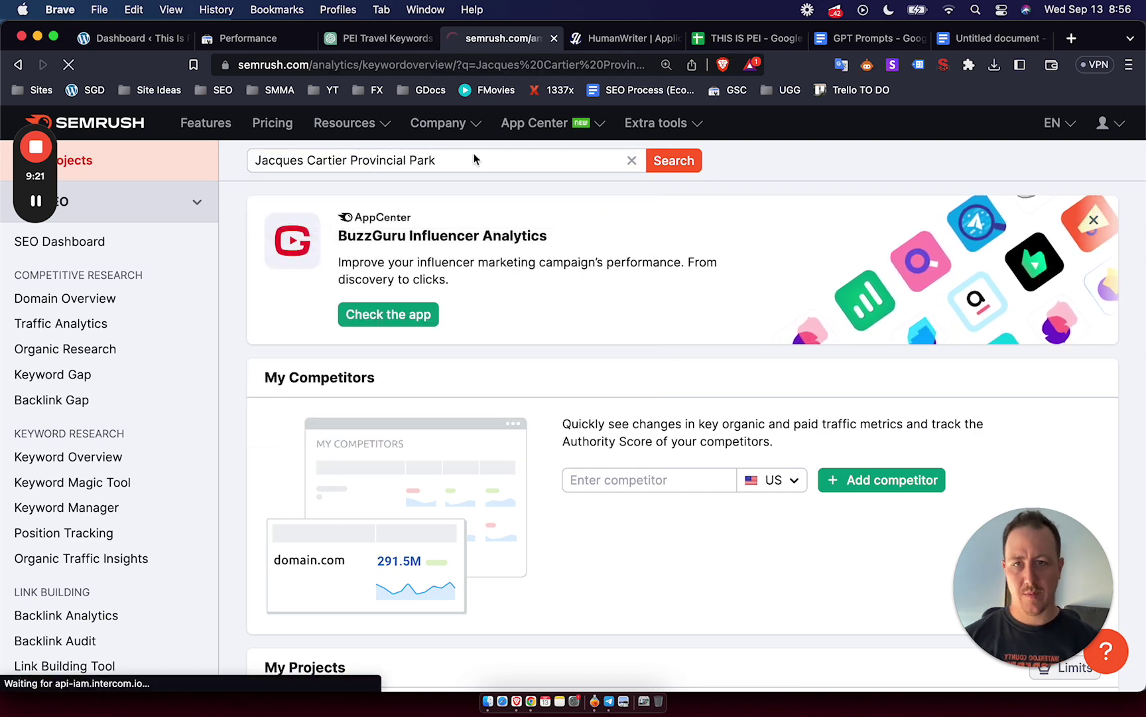
scroll(763, 301, "down", 6)
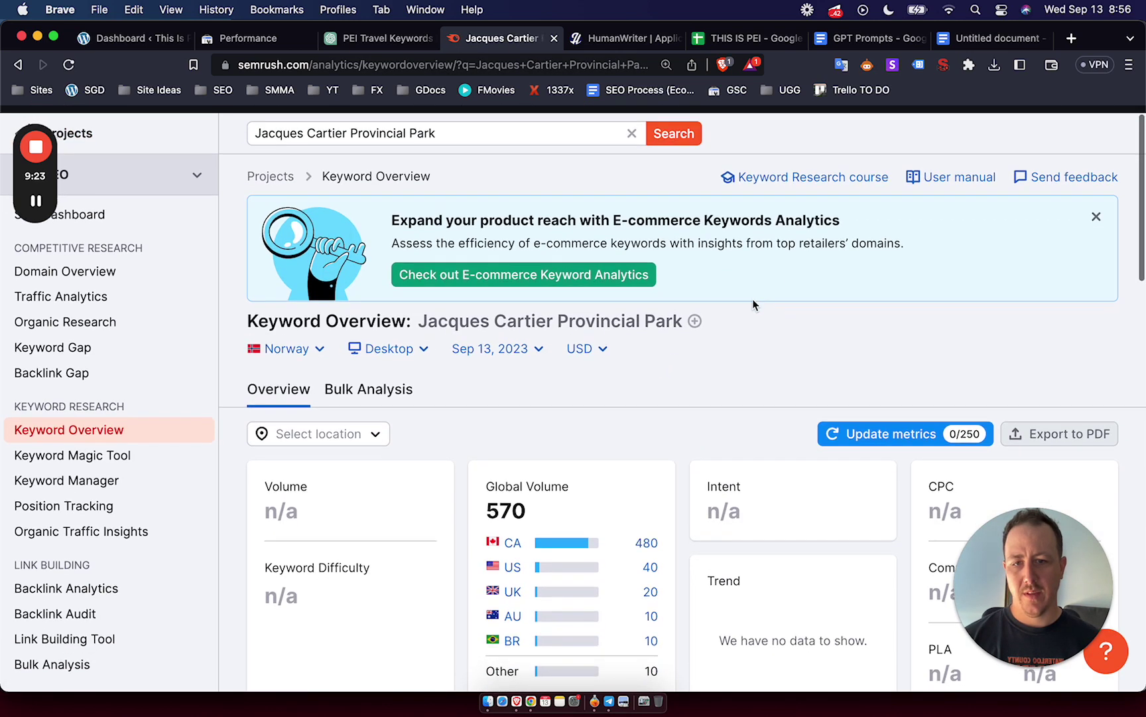
scroll(712, 310, "up", 5)
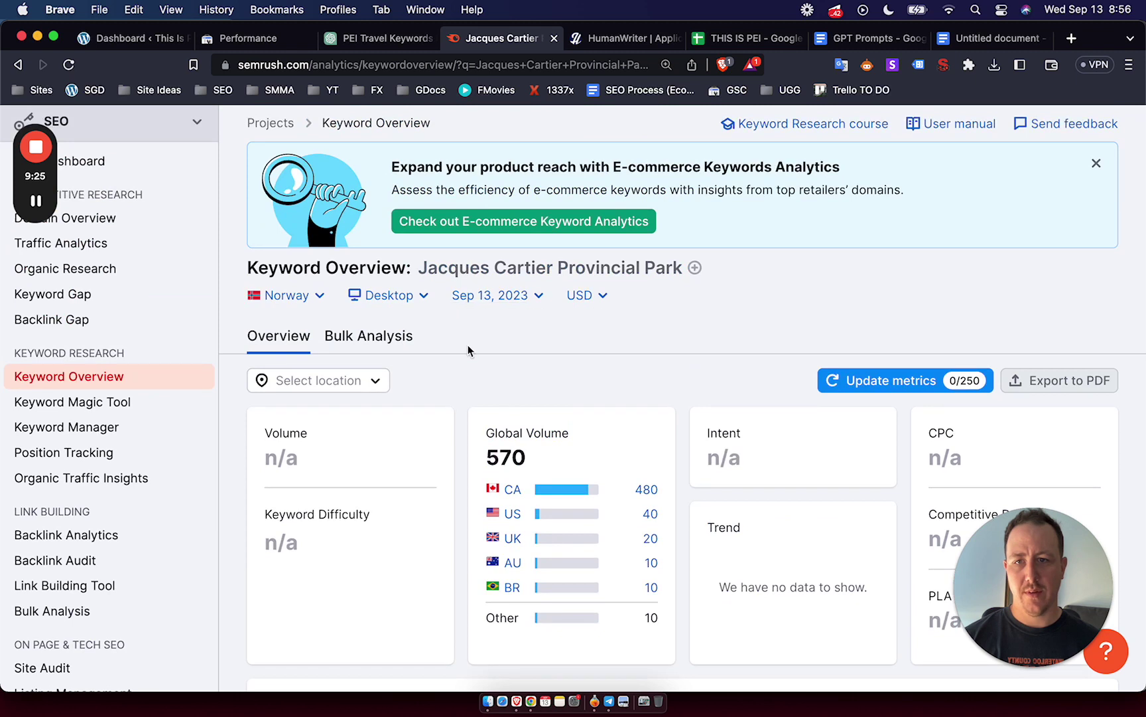
Switch the database from Norway to Canada, showing 480 volume and 22% difficulty, and review the report.
left_click(309, 298)
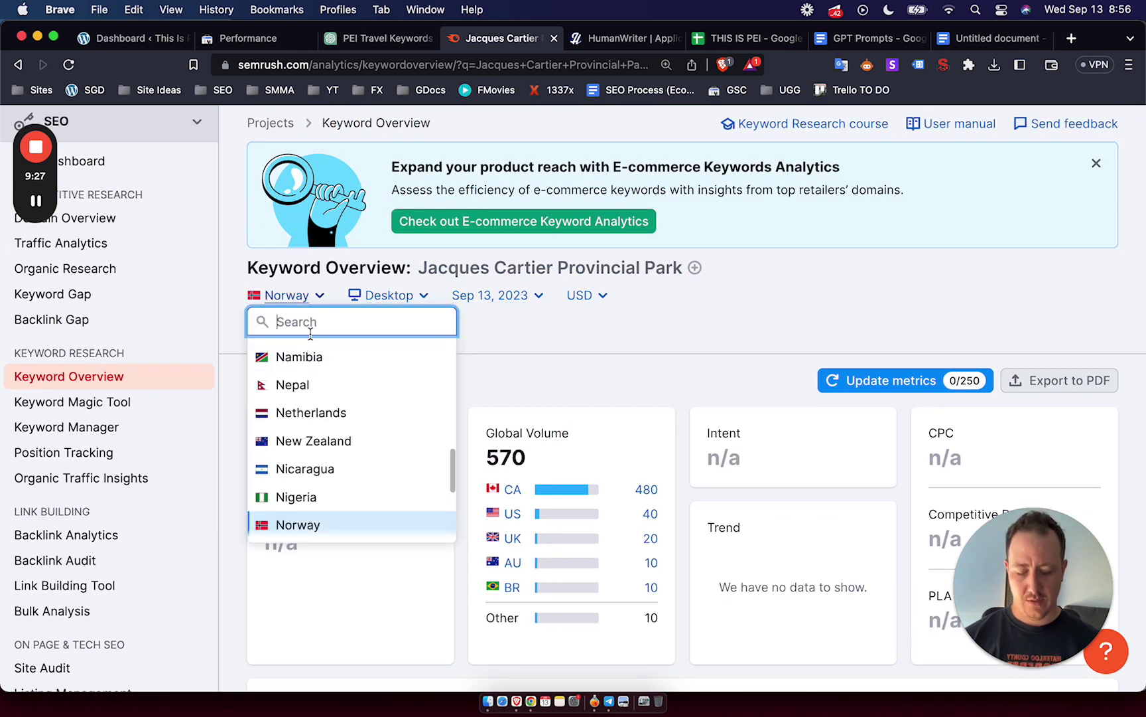
type("can")
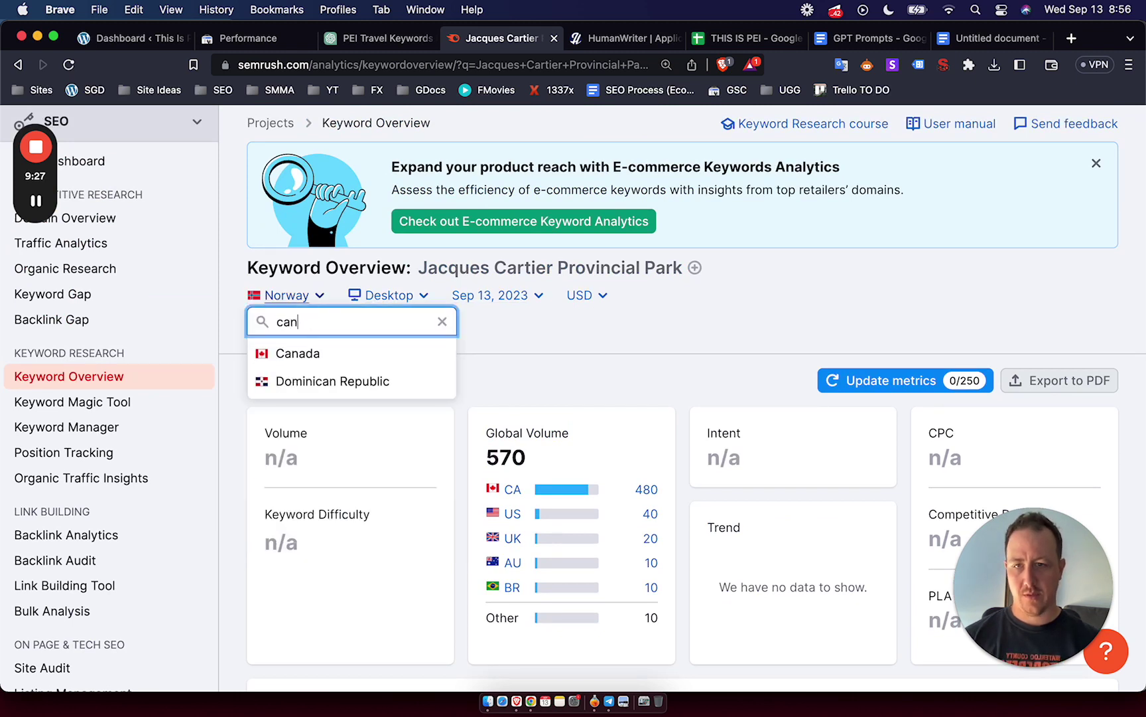
left_click(301, 357)
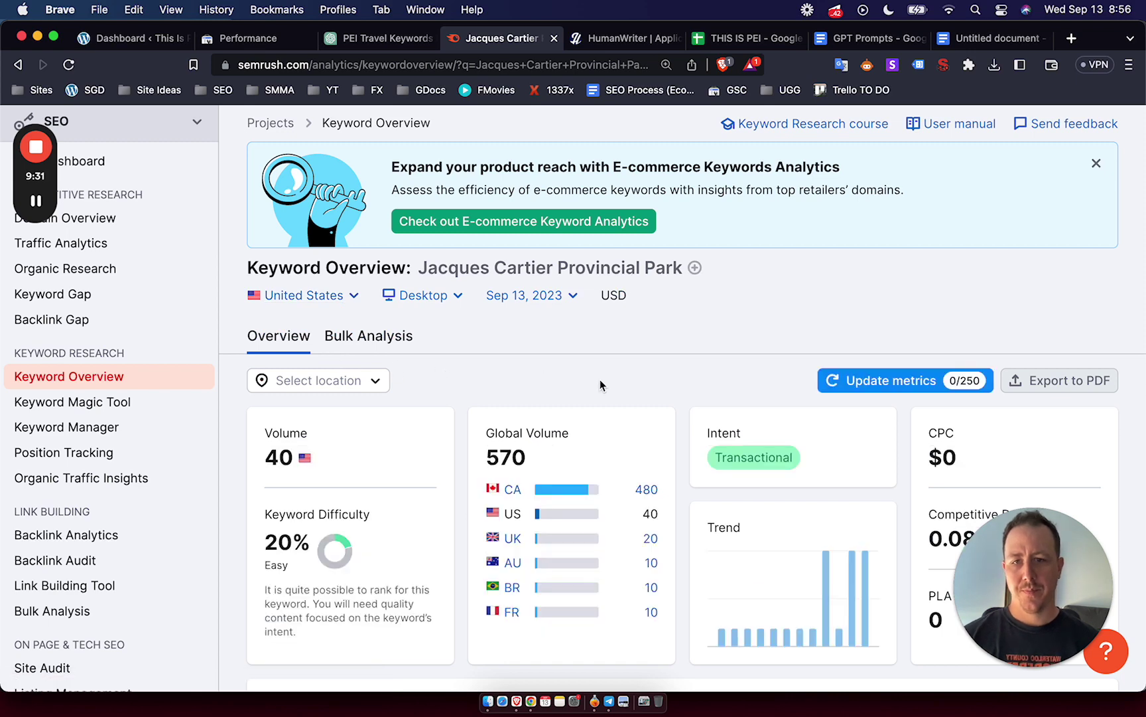
scroll(549, 367, "down", 2)
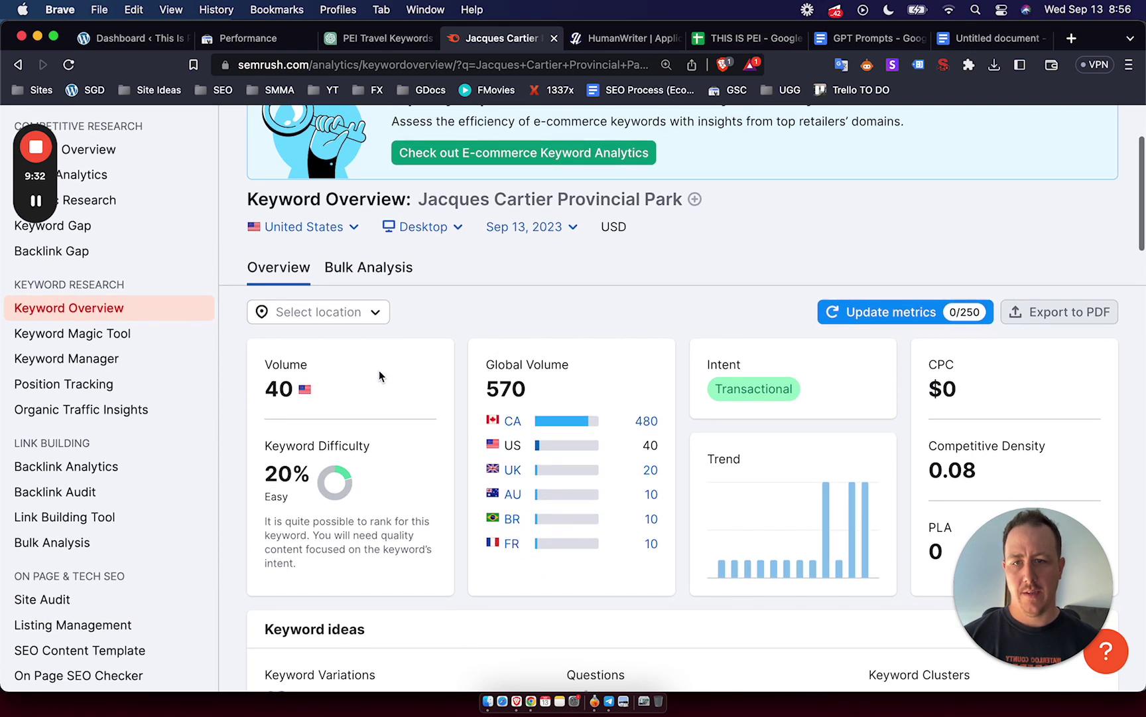
left_click(353, 227)
type("ca")
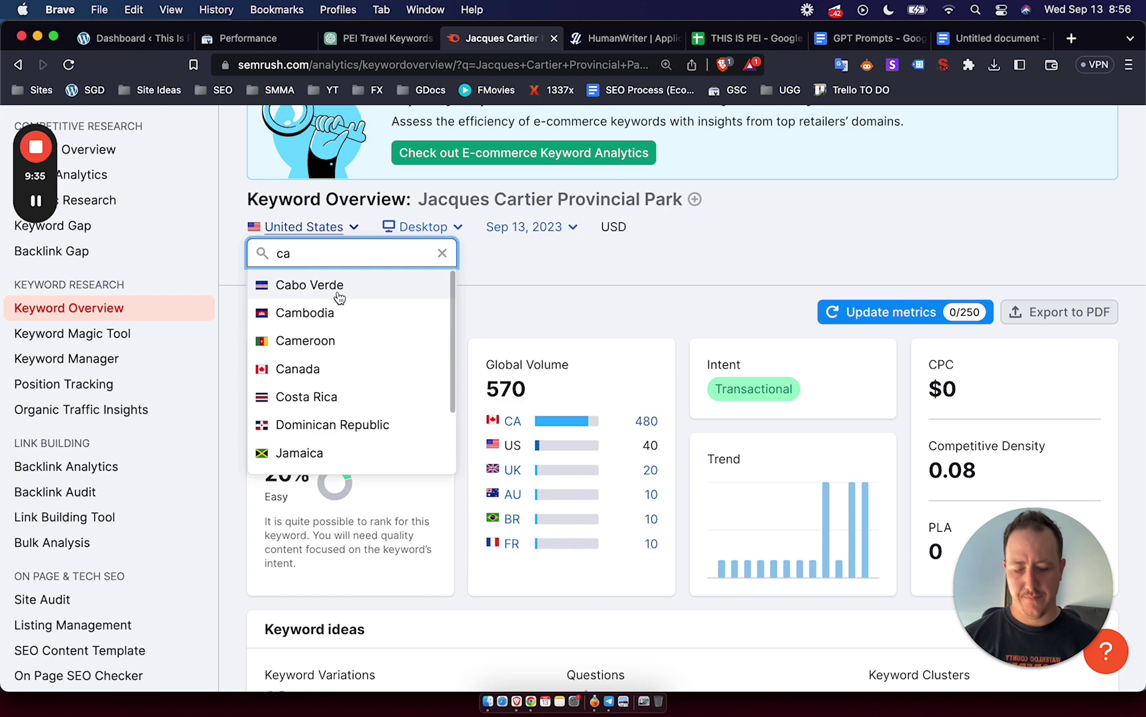
type("na")
left_click(331, 294)
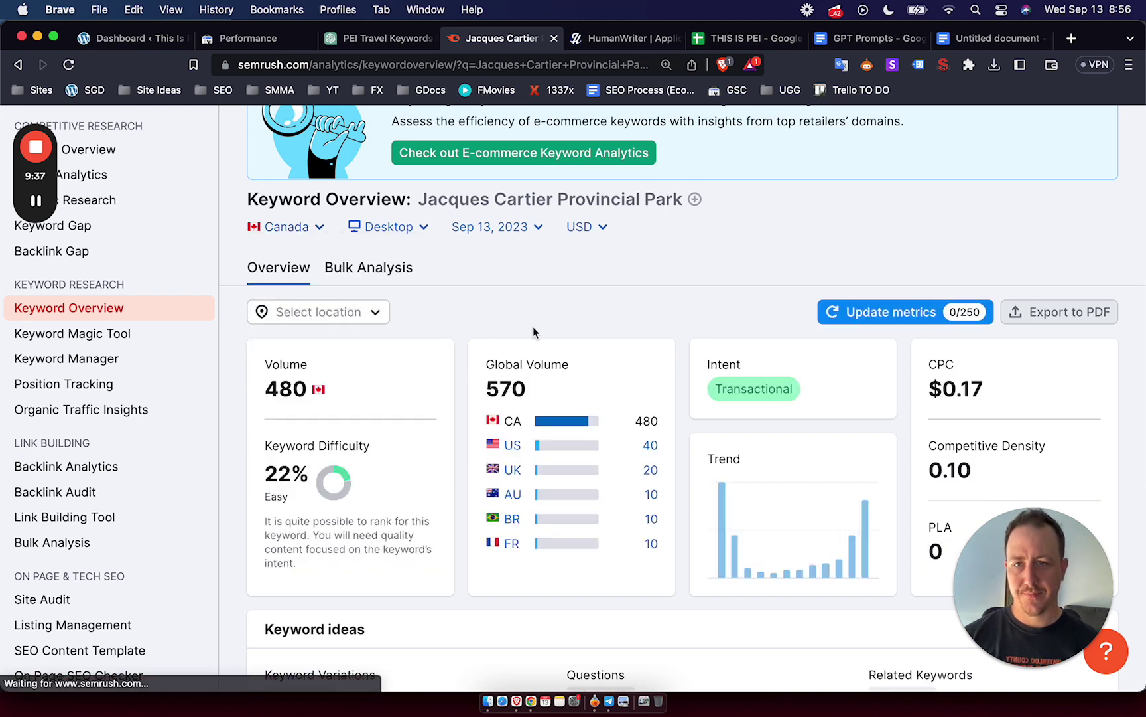
scroll(483, 335, "down", 5)
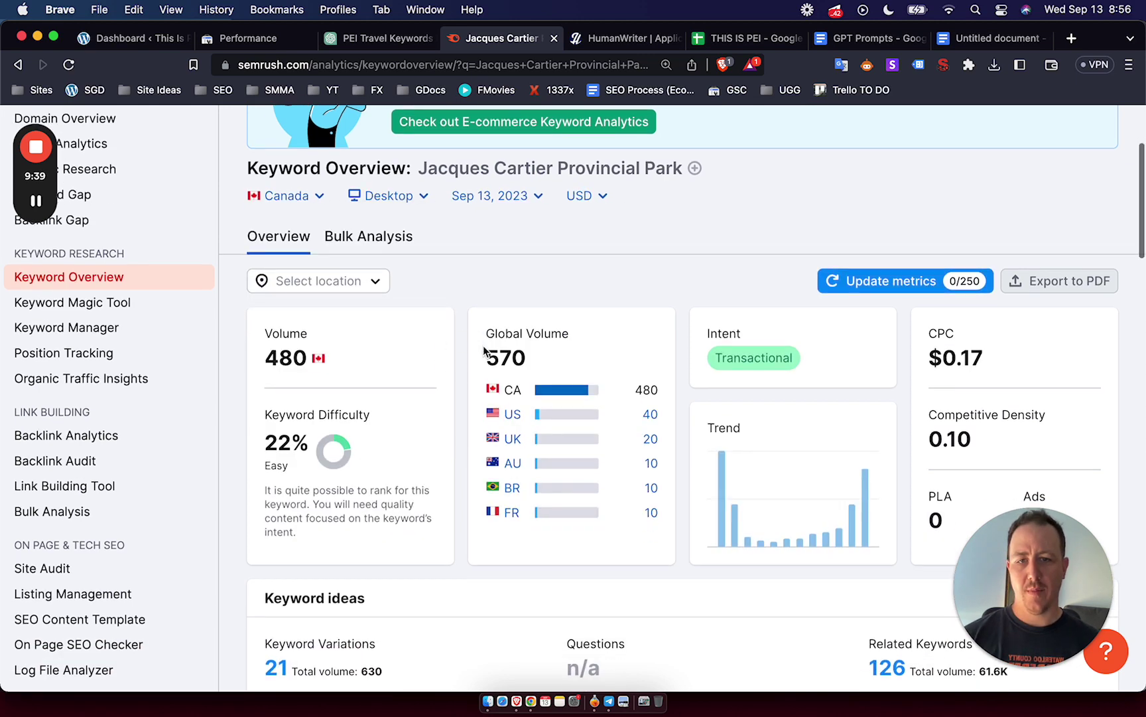
scroll(483, 346, "down", 10)
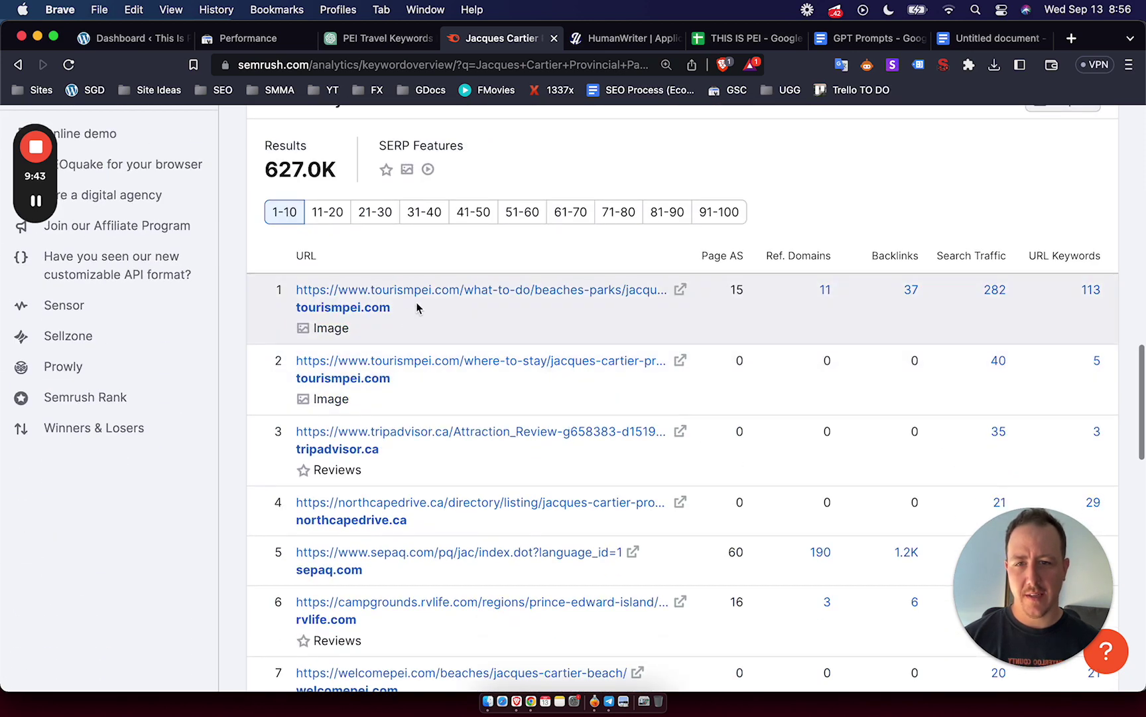
scroll(431, 312, "down", 2)
scroll(433, 317, "down", 3)
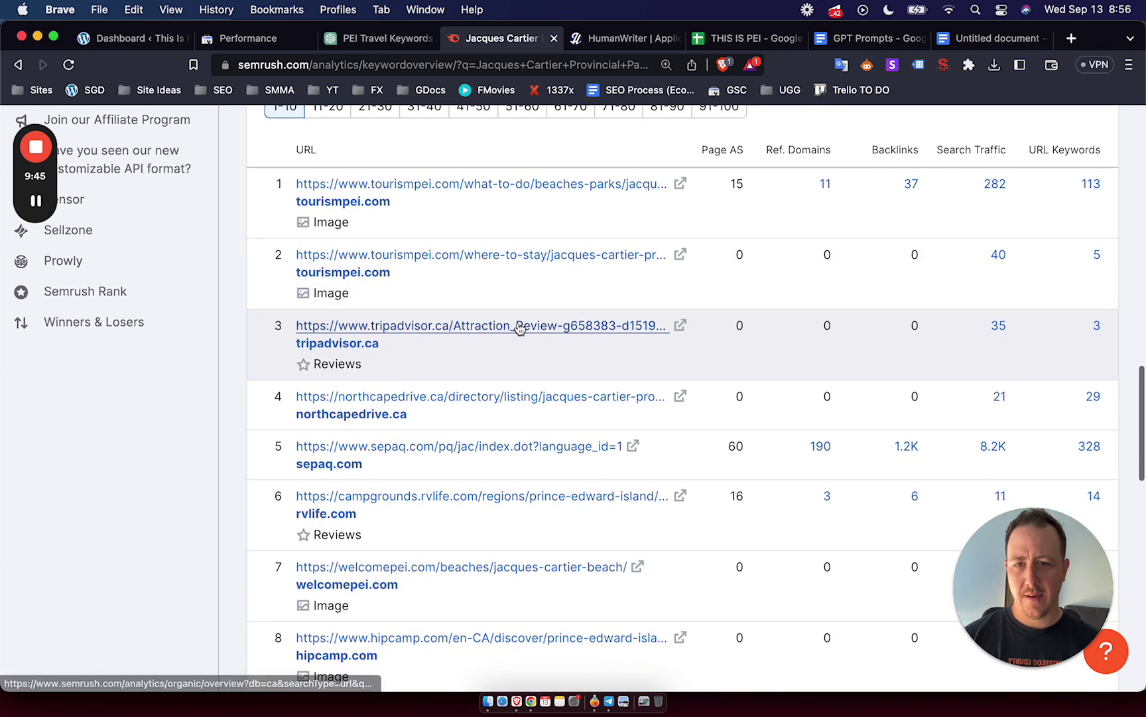
scroll(572, 499, "down", 3)
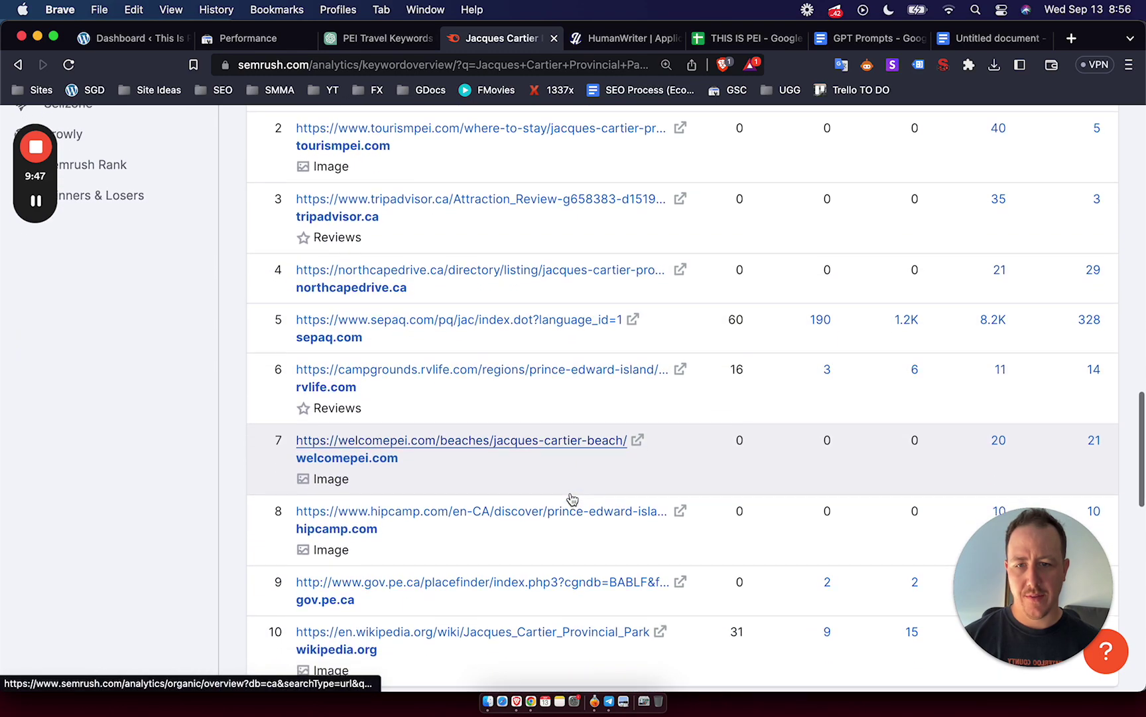
key("super+Up")
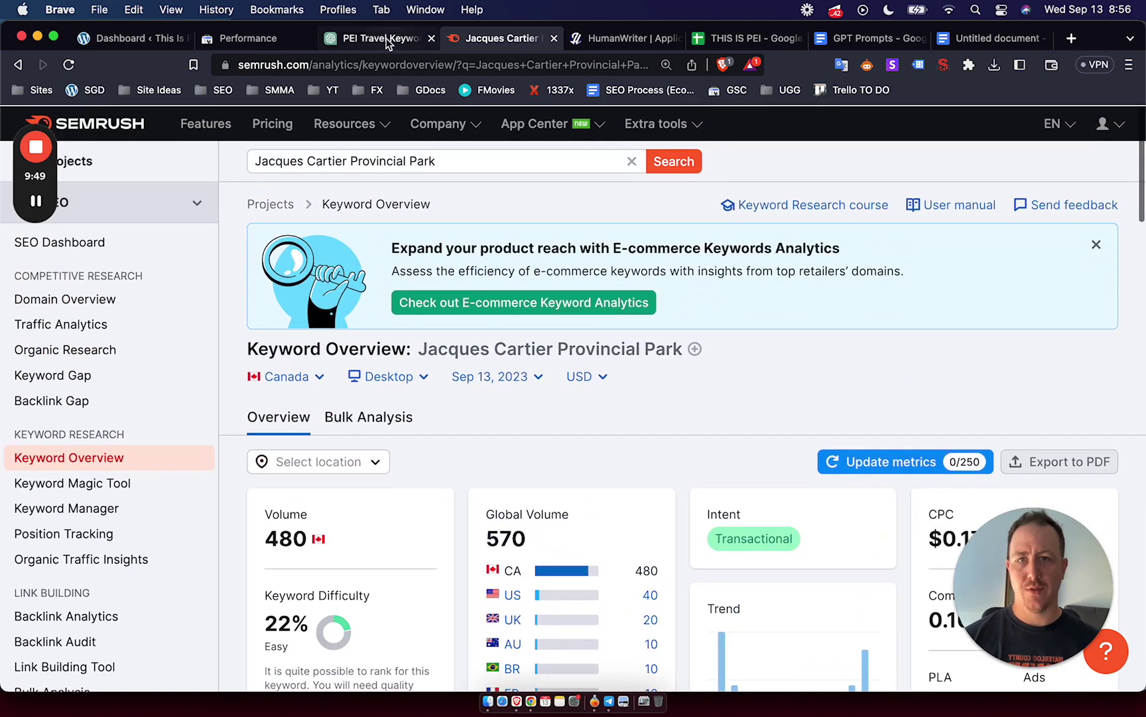
Copy Thunder Cove Beach from ChatGPT and look it up in Semrush: 3.6K volume, 26% difficulty.
left_click(375, 38)
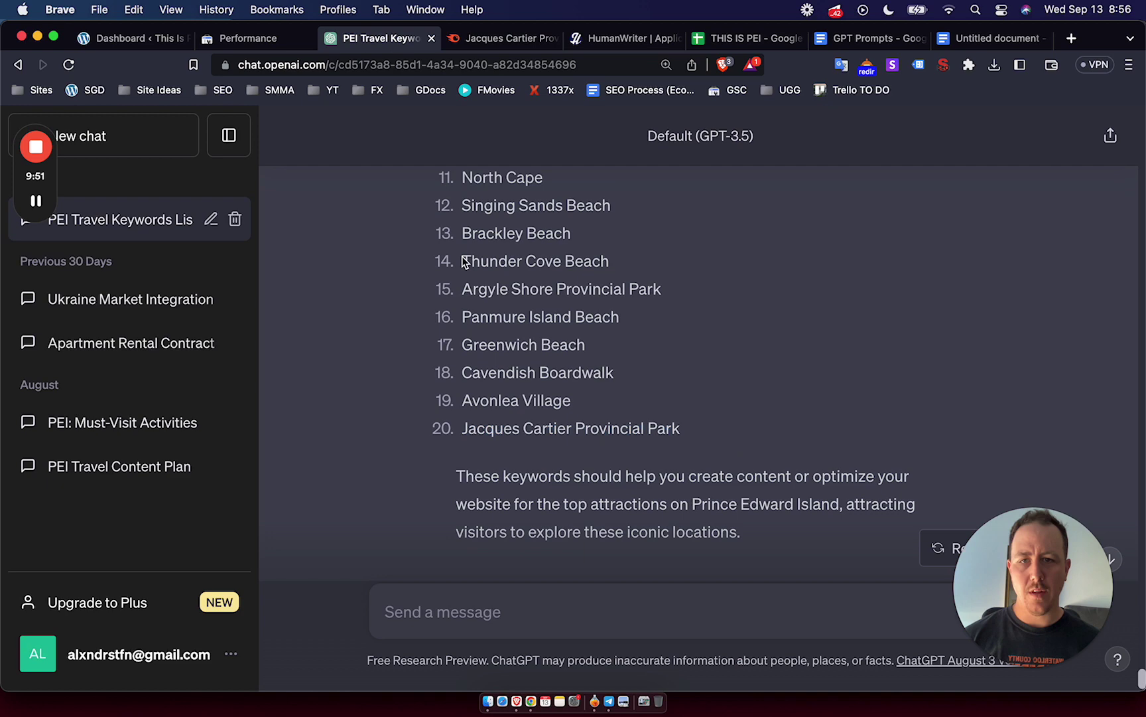
left_click_drag(463, 260, 611, 267)
key("super+c")
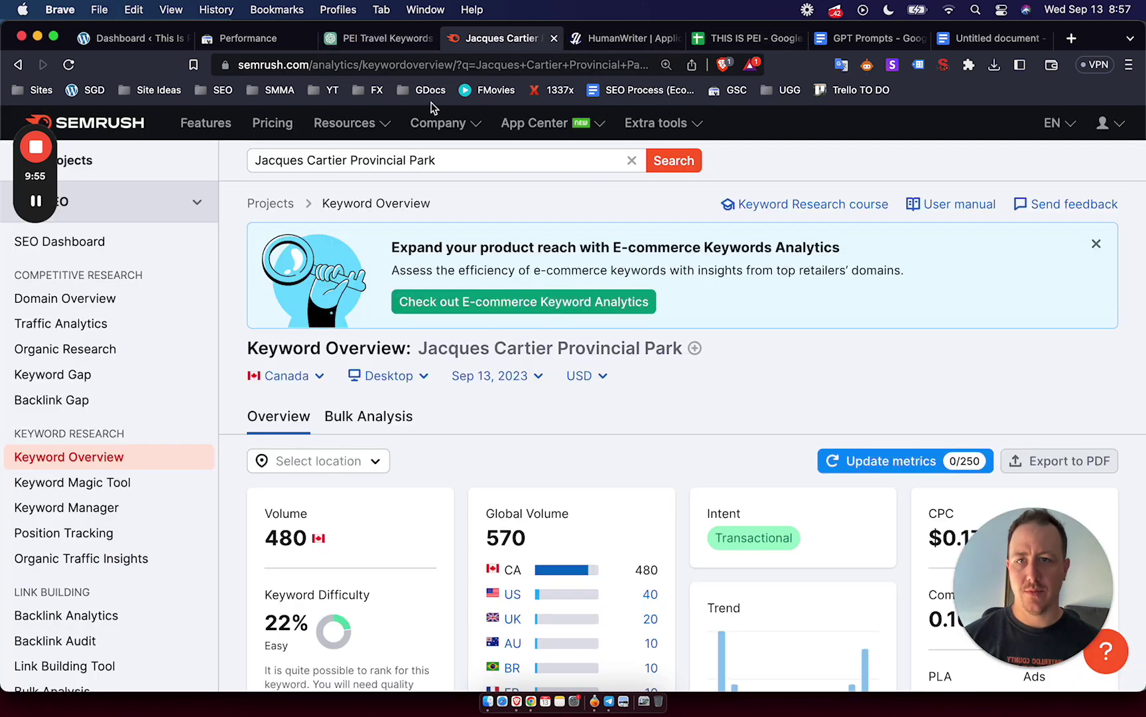
left_click(502, 38)
triple_click(408, 160)
key("super+v")
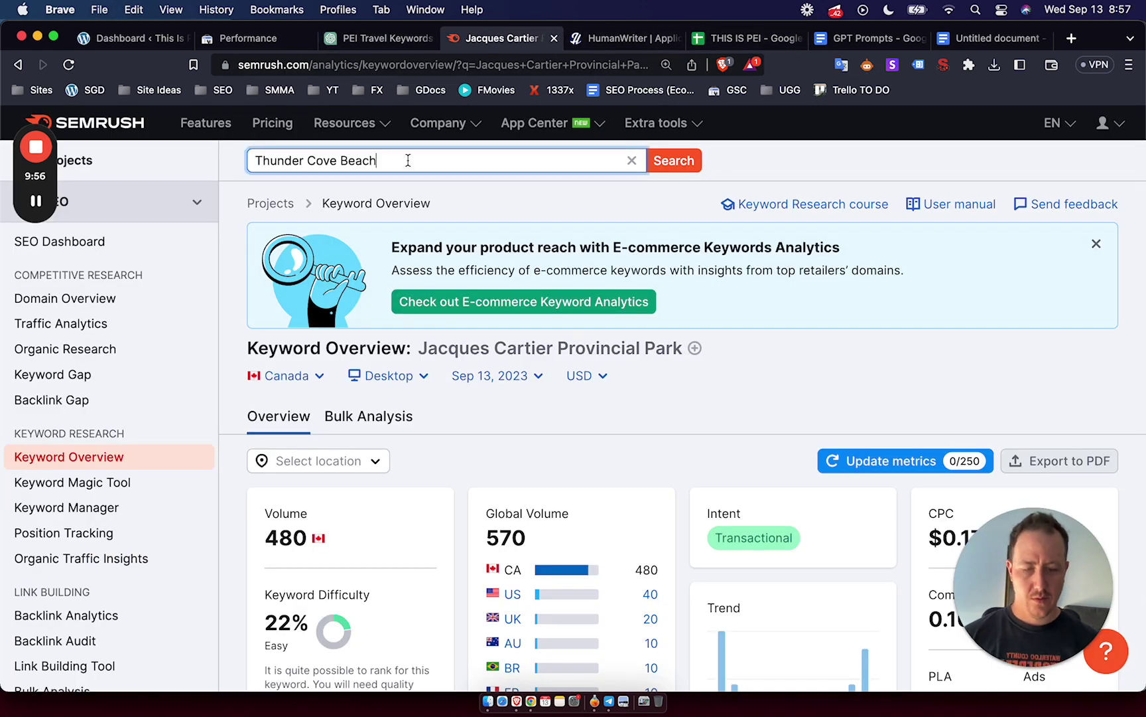
key("Return")
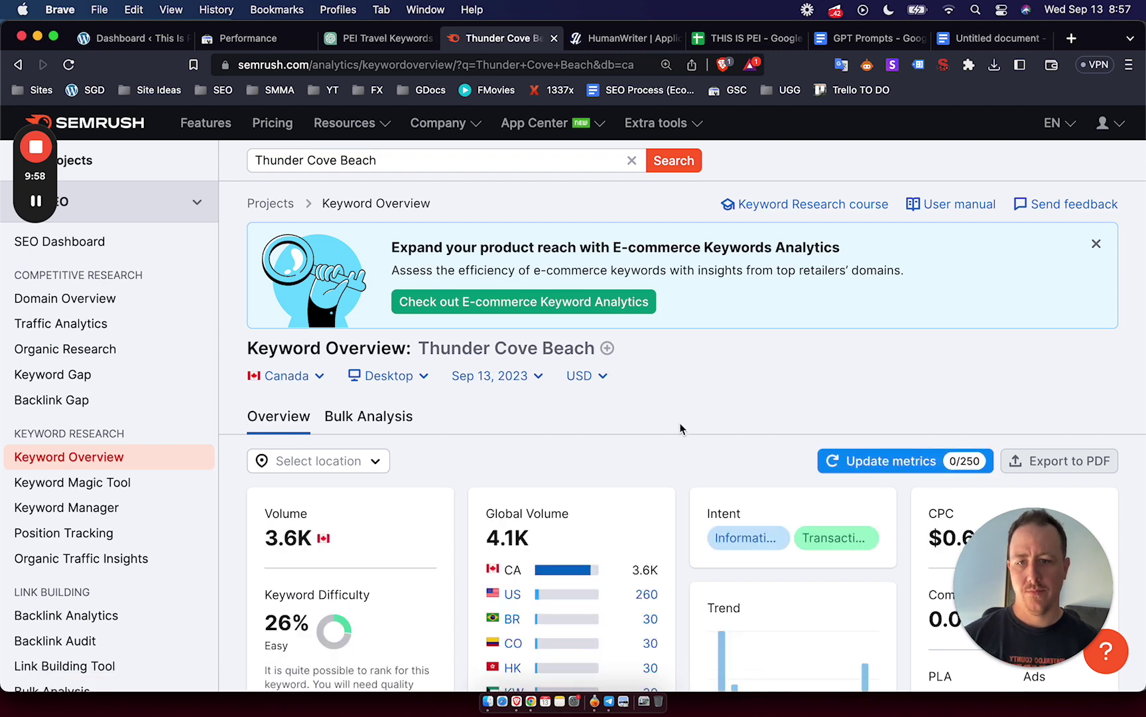
scroll(680, 428, "down", 5)
key("super+Tab")
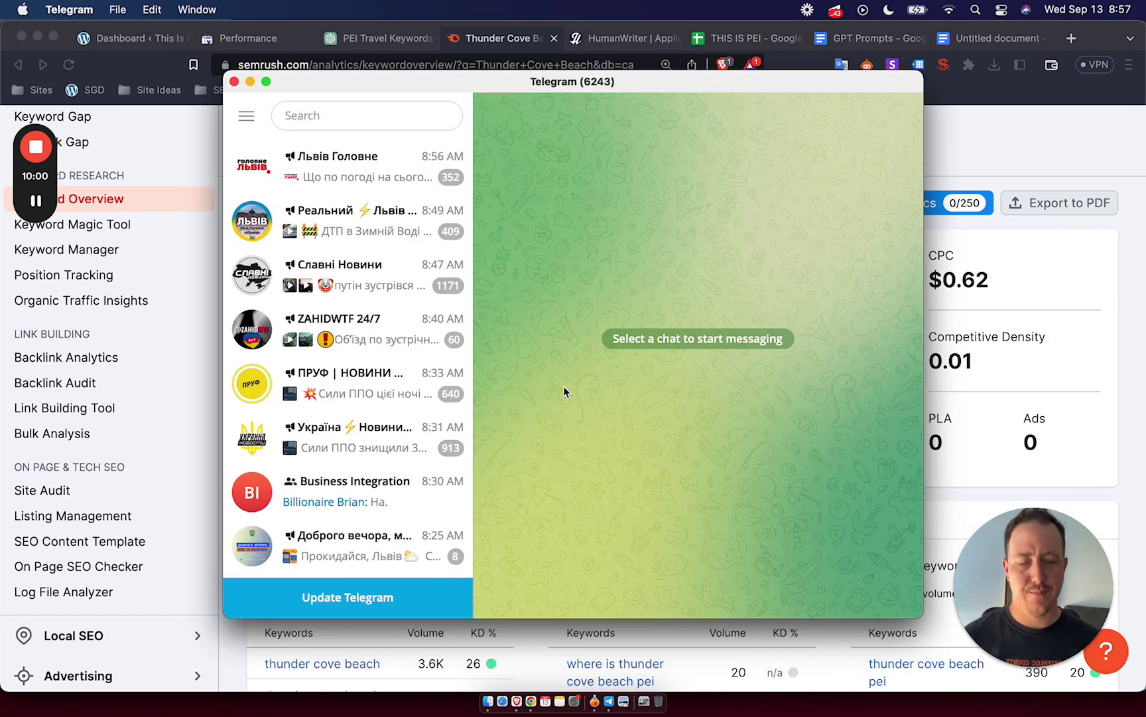
key("super+Tab")
key("super+Tab")
key("super+Tab")
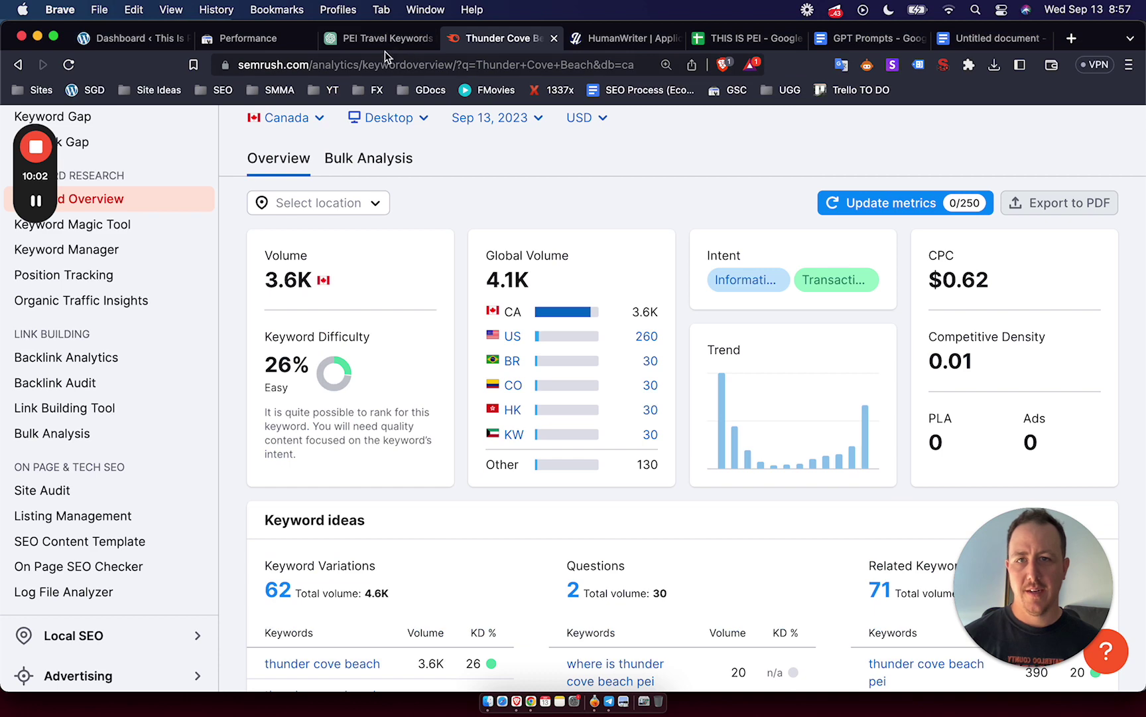
Back in the ChatGPT list, select 'Confederation Bridge tours' to copy.
left_click(384, 40)
scroll(564, 317, "up", 5)
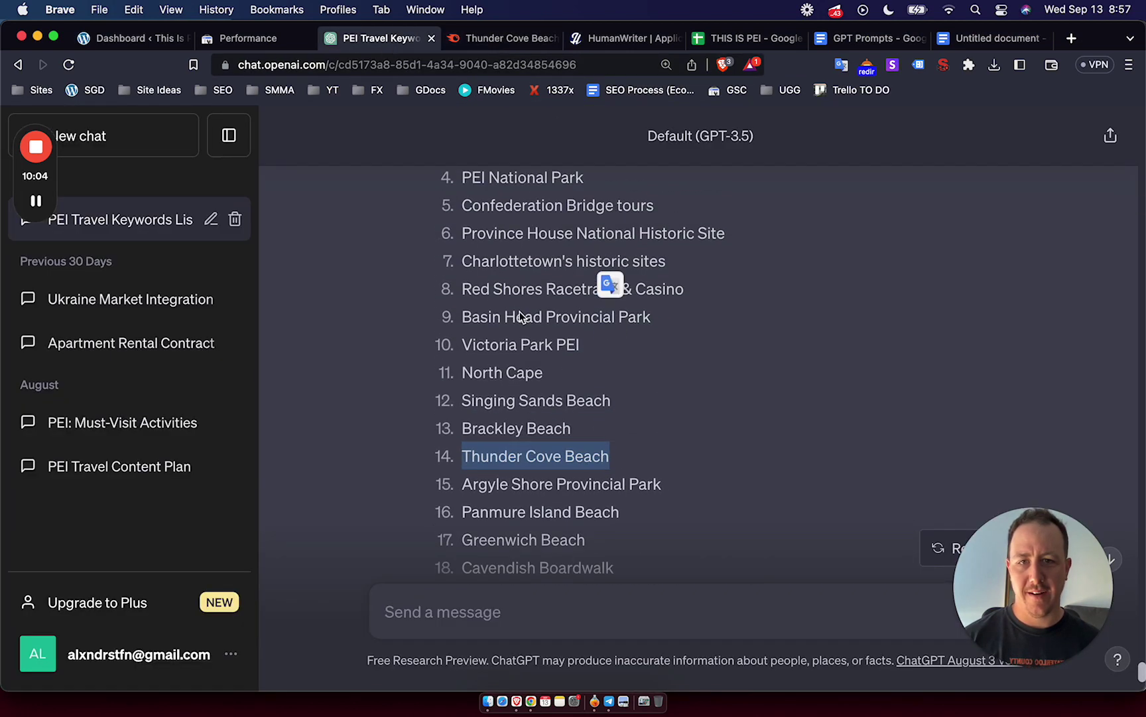
left_click(511, 300)
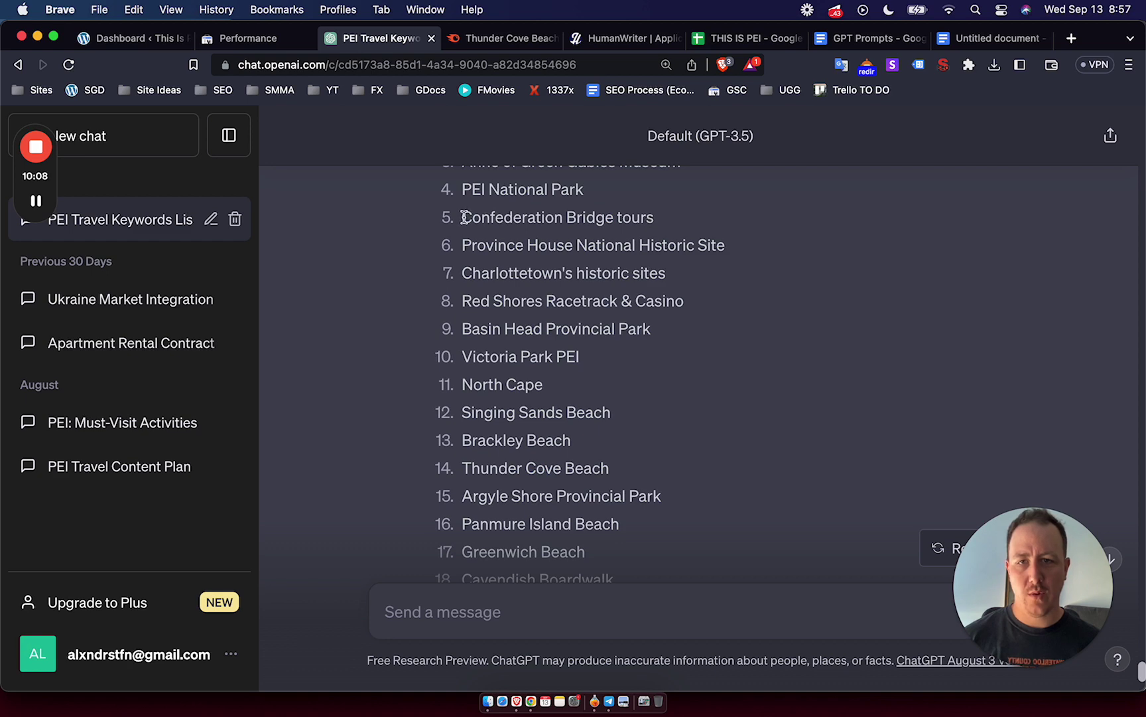
left_click_drag(462, 217, 652, 227)
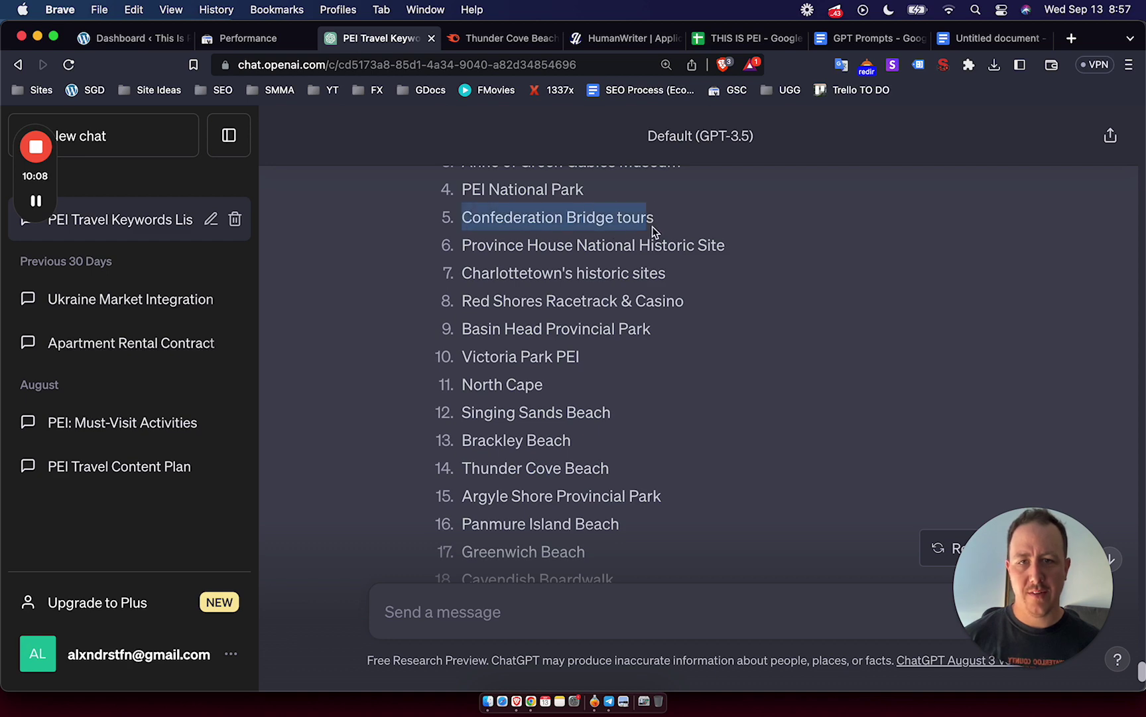
Search Semrush for Confederation Bridge tours, which returns no data.
left_click(485, 38)
scroll(450, 336, "up", 5)
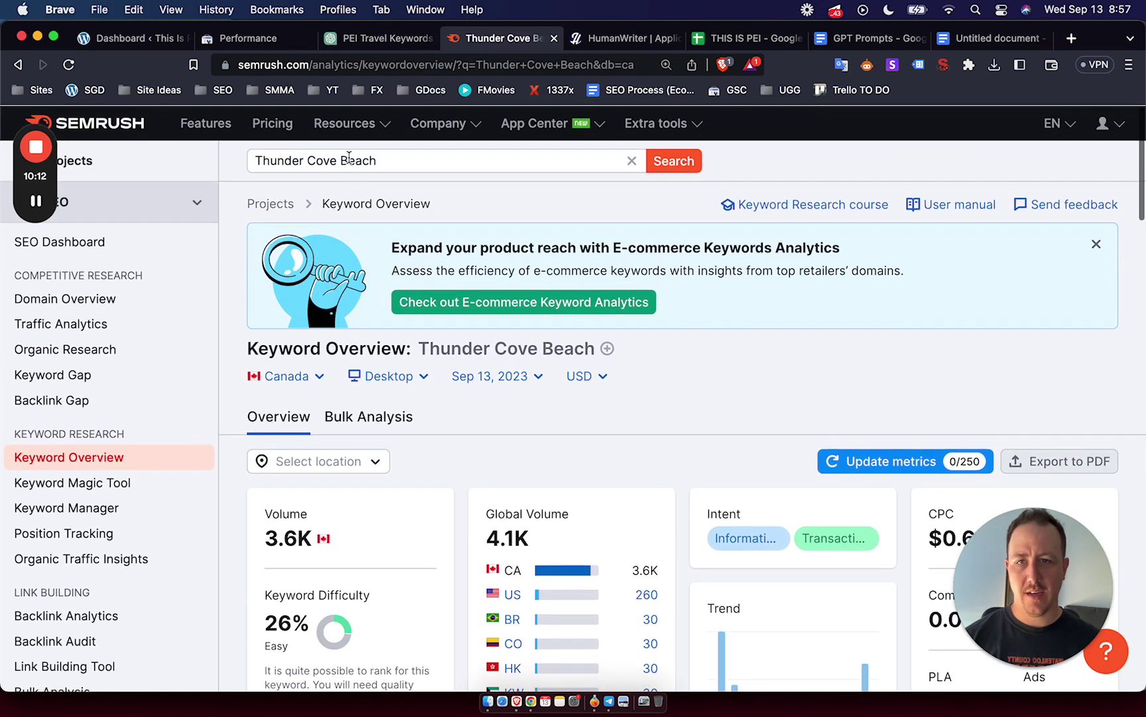
triple_click(348, 154)
type("Confederation Bridge tours")
key("Return")
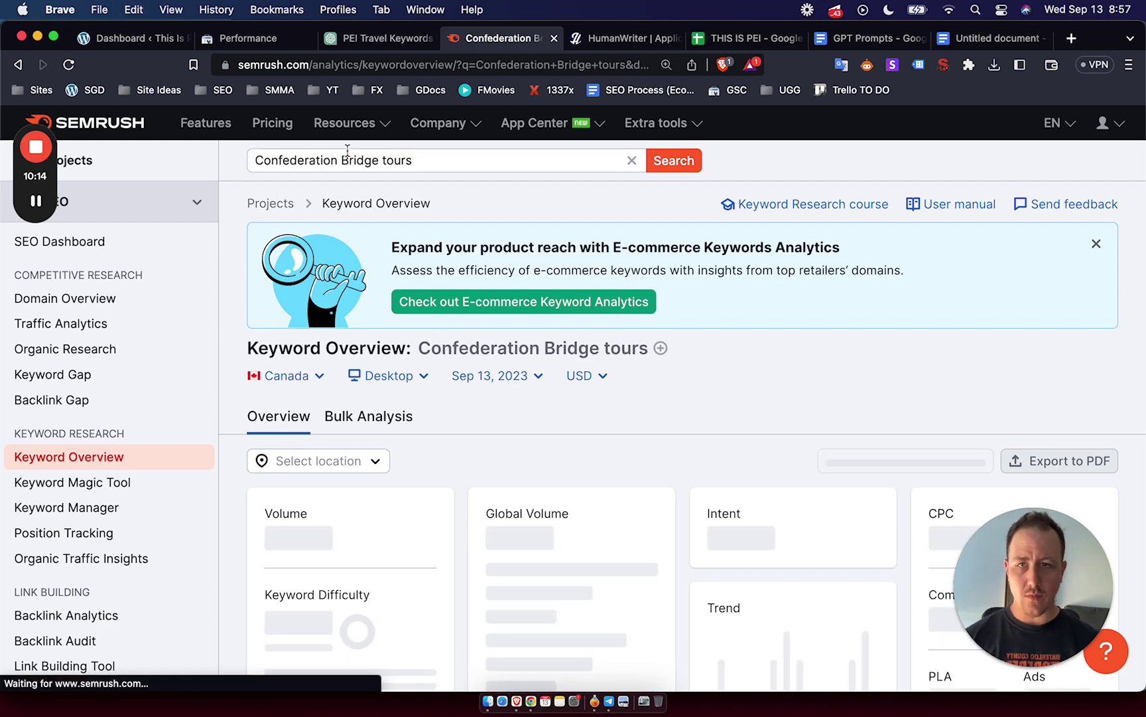
scroll(668, 323, "down", 5)
scroll(669, 324, "down", 4)
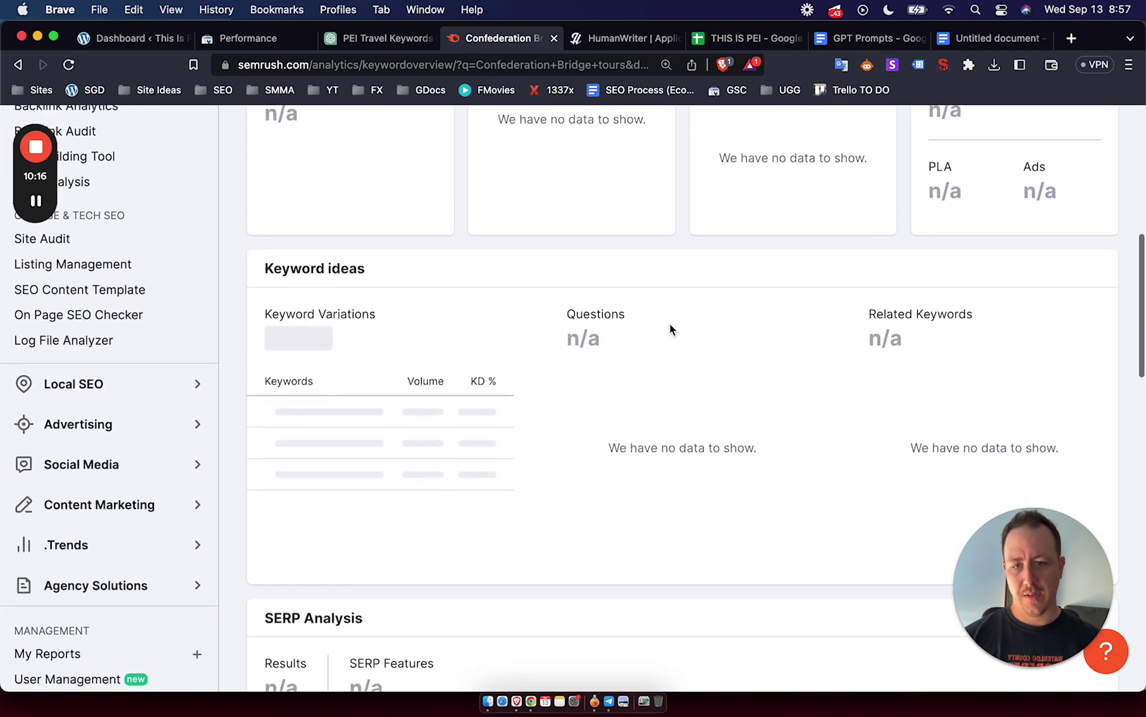
Open the overview for the variation 'confederation bridge tour' (volume 20, difficulty n/a).
left_click(360, 346)
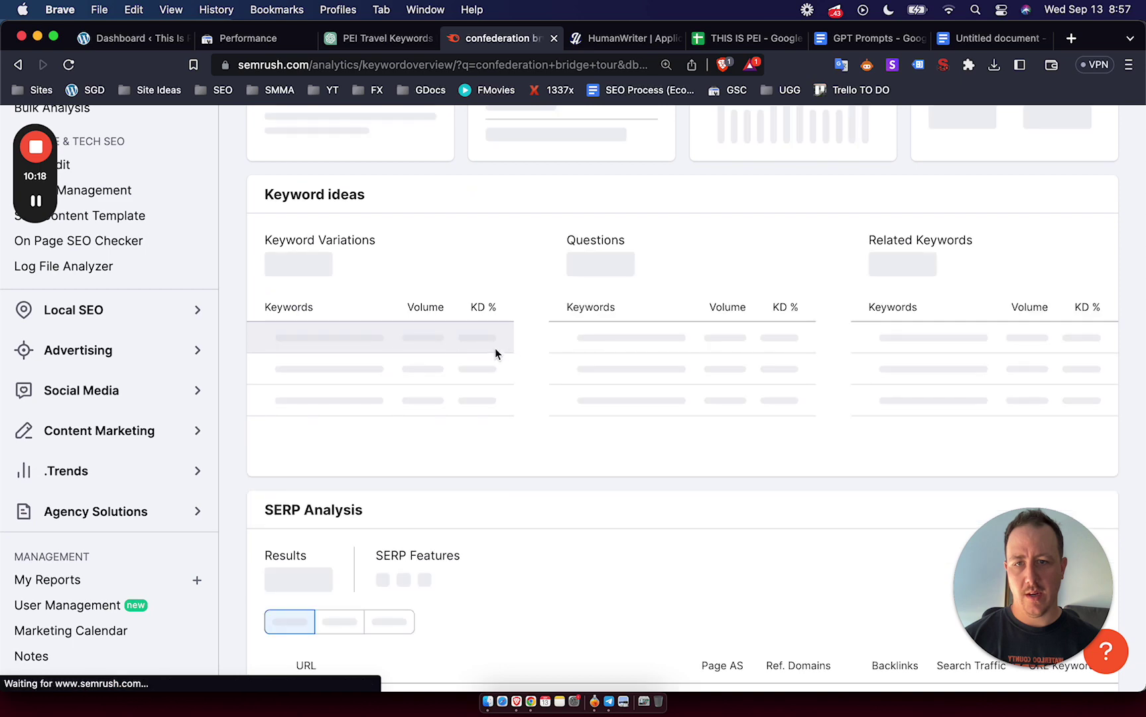
scroll(705, 335, "down", 3)
scroll(704, 335, "up", 10)
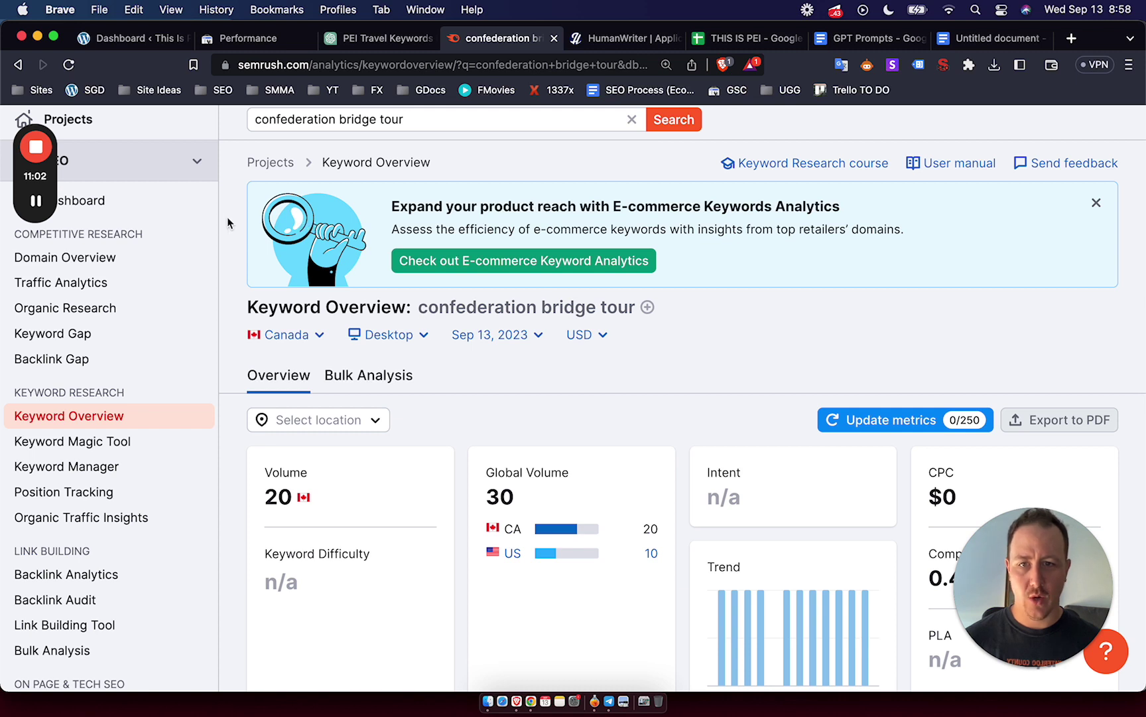
mouse_move(36, 151)
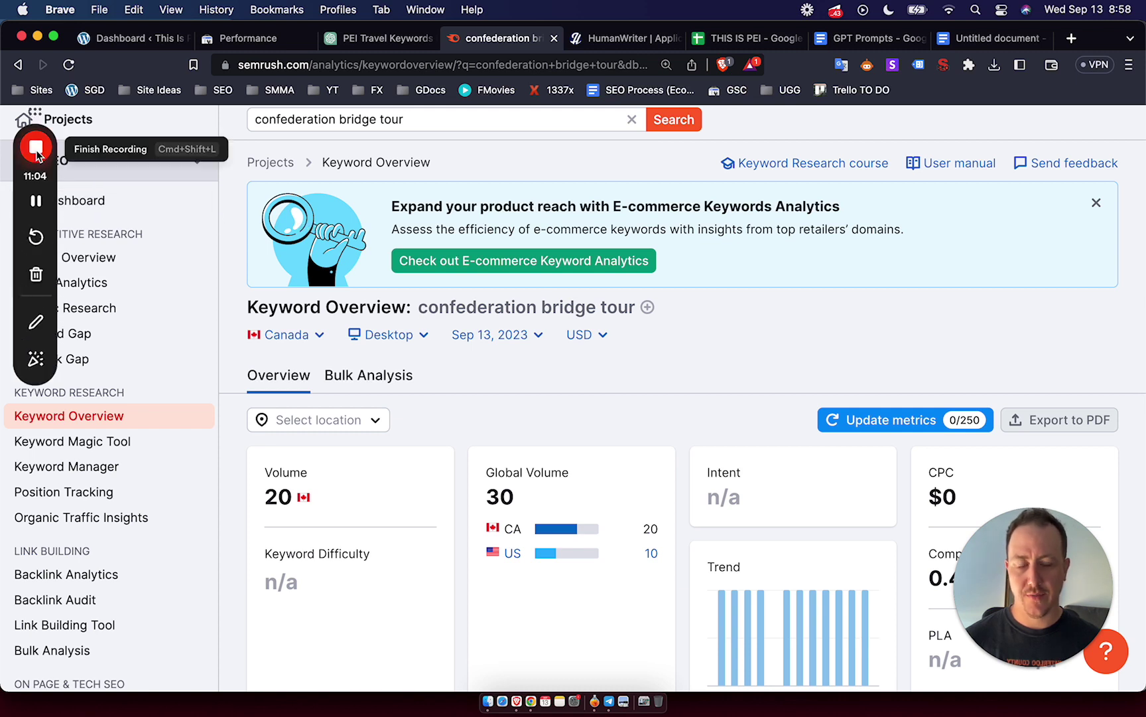